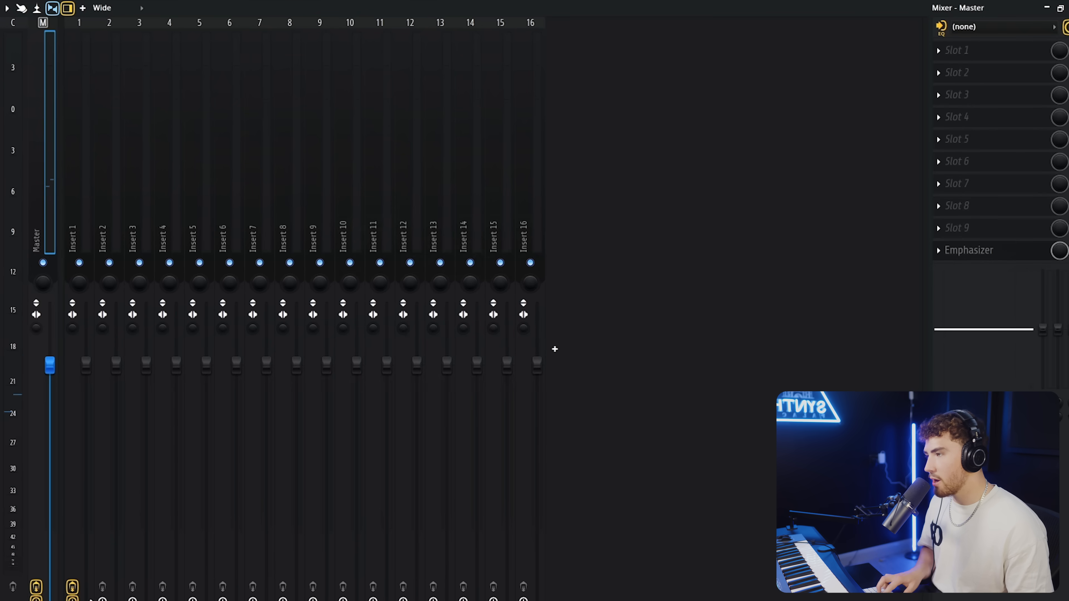
- Render the Master mixer track to audio and browse ShaperBox 3's Pitch & Time presets for Reverse
key(alt+r)
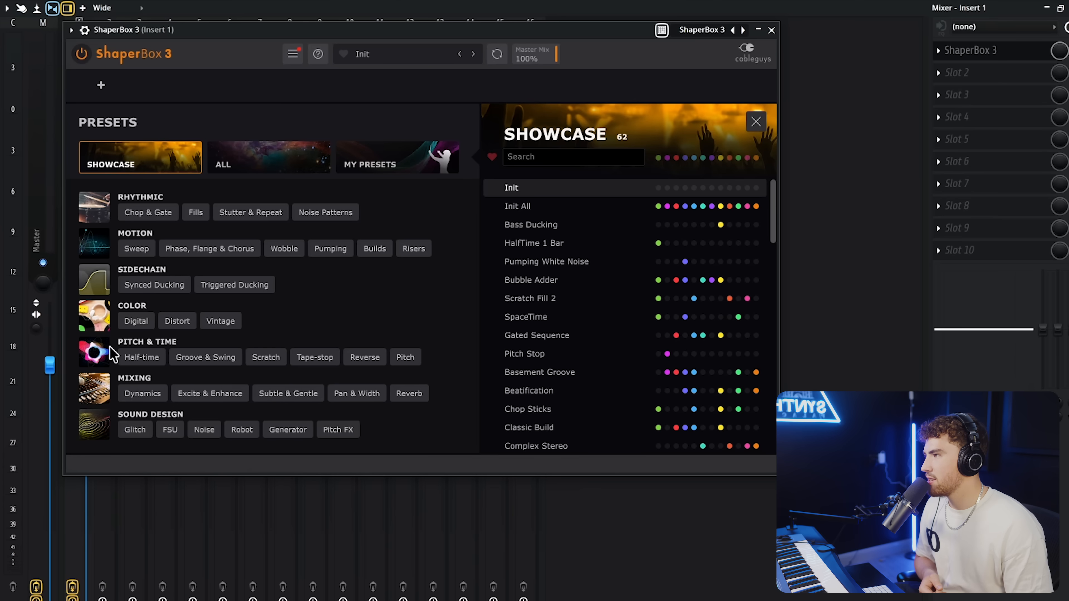
click(109, 347)
click(373, 358)
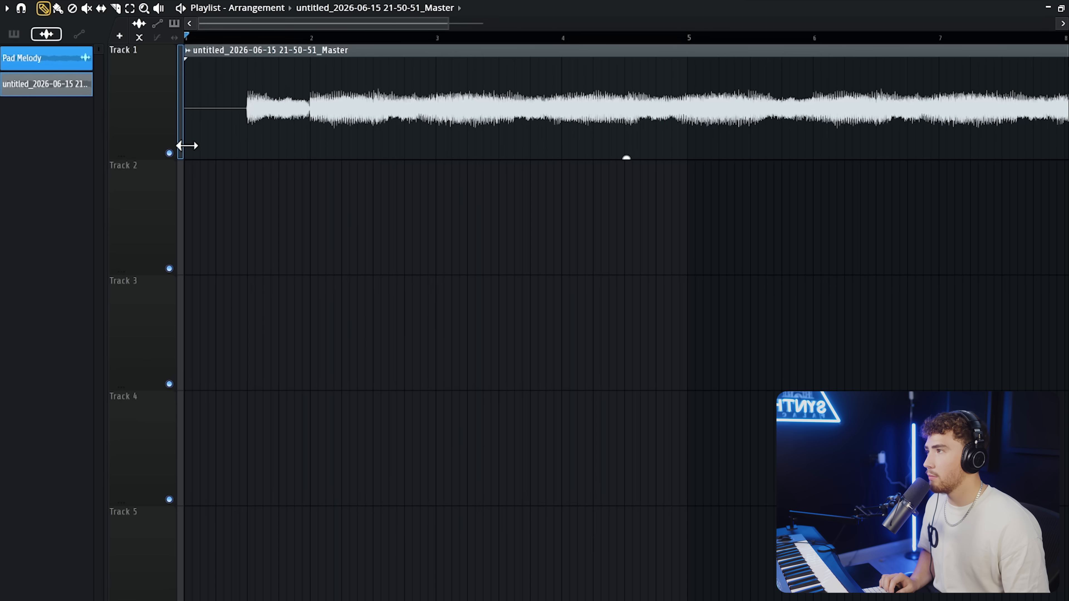
- Trim the leading silence off the rendered master clip on Track 1 and play it back
drag(187, 146, 136, 172)
key(space)
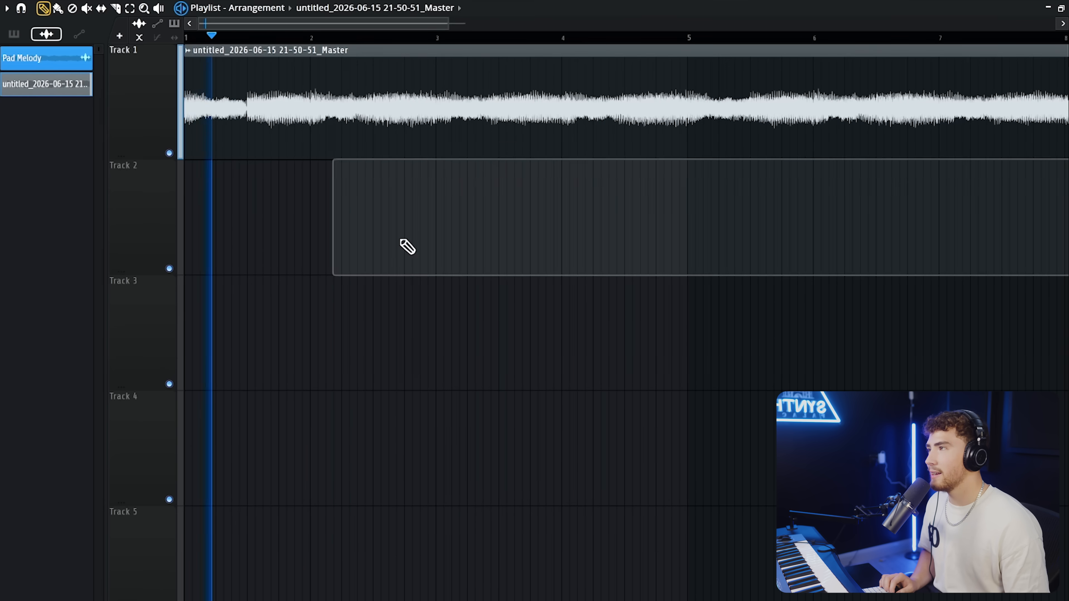
- Set the rendered master clip's time-stretching mode to Stretch in its channel settings
double_click(435, 98)
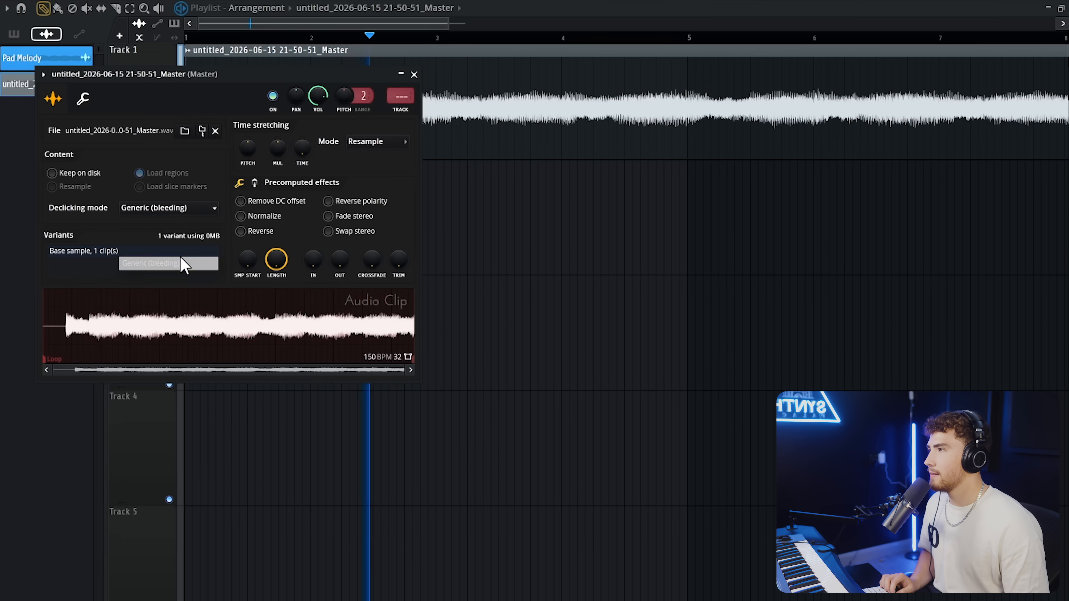
click(396, 146)
click(394, 182)
right_click(601, 198)
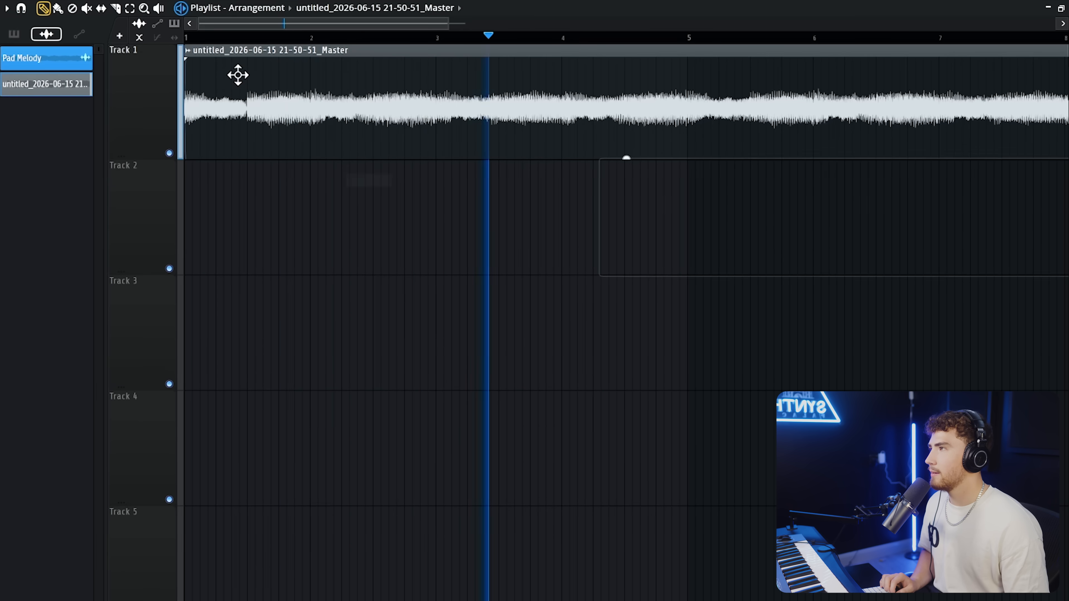
- Name the rendered clip Pad Melody and lay two consecutive copies on Track 1 from bar 1 to bar 9
click(187, 50)
click(231, 131)
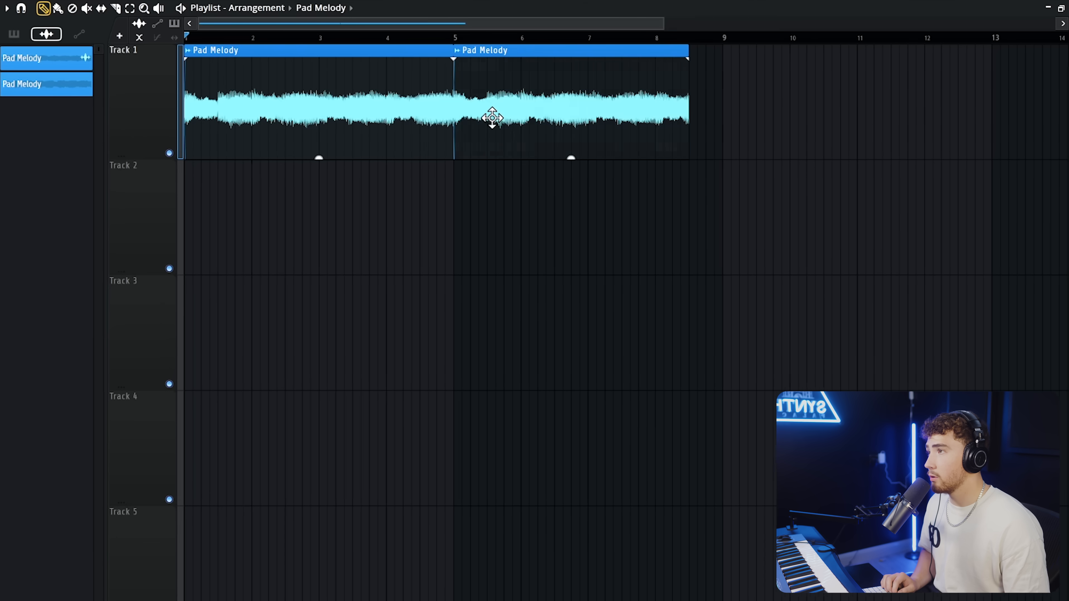
key(ctrl+alt+z)
key(ctrl+alt+z)
key(ctrl+shift+z)
key(ctrl+shift+z)
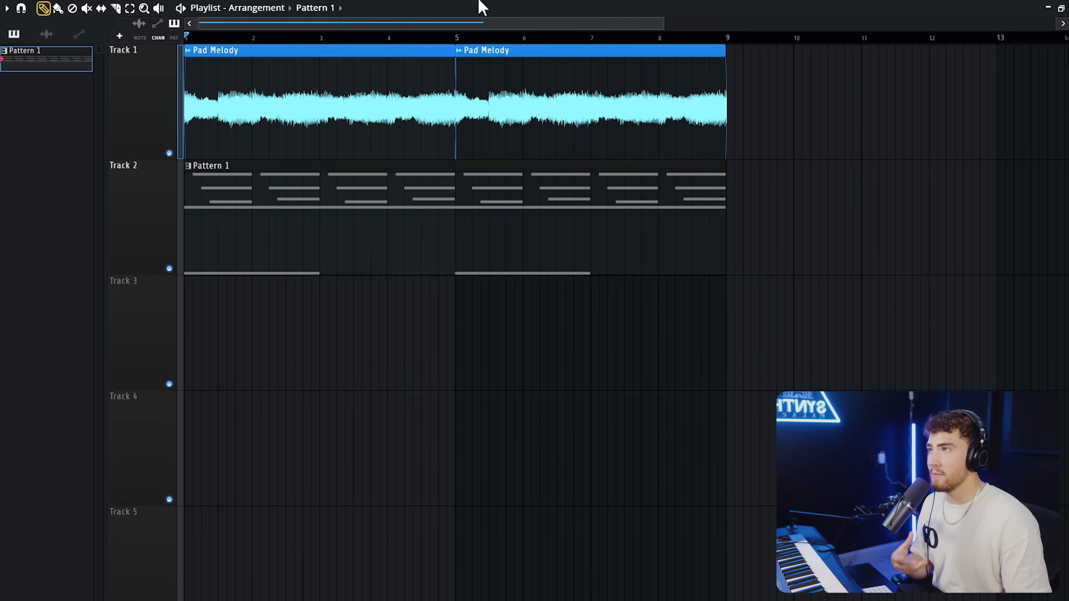
- Show all channels in the channel rack and toggle the mute of Track 2
key(F6)
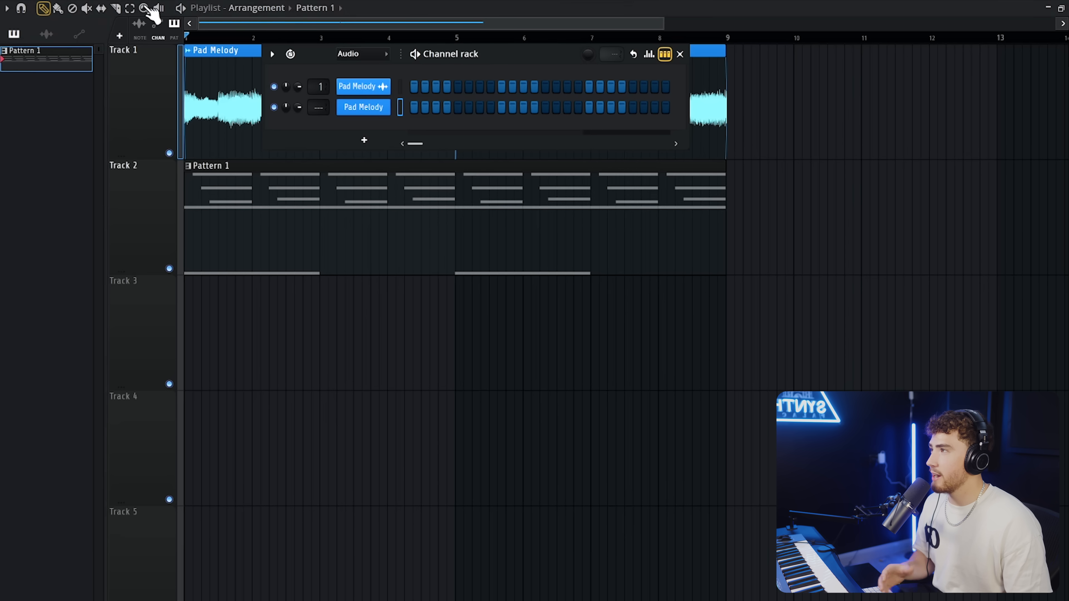
click(349, 54)
click(350, 66)
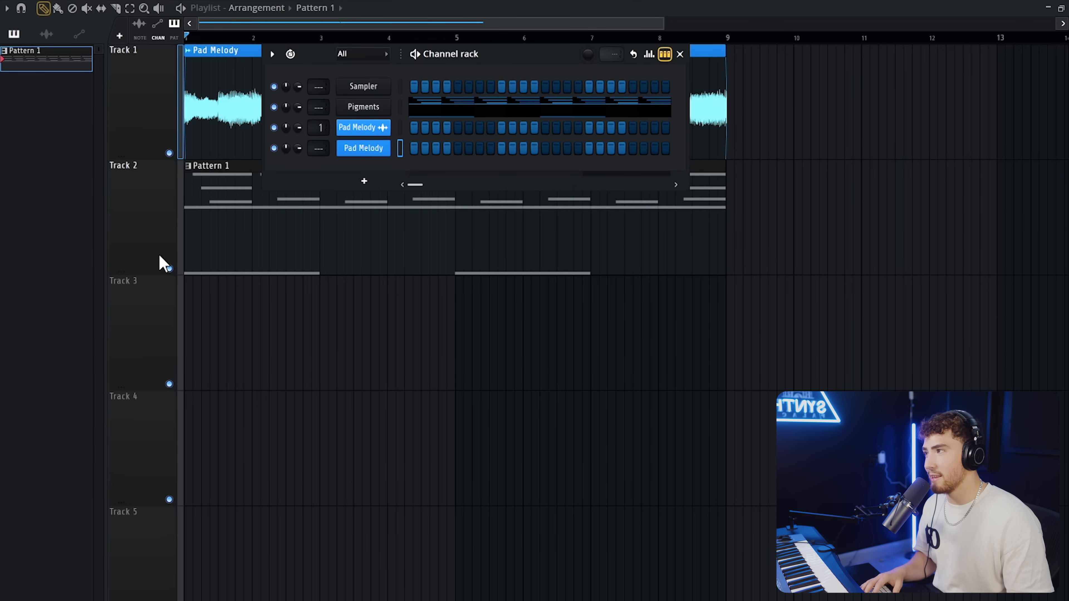
click(169, 268)
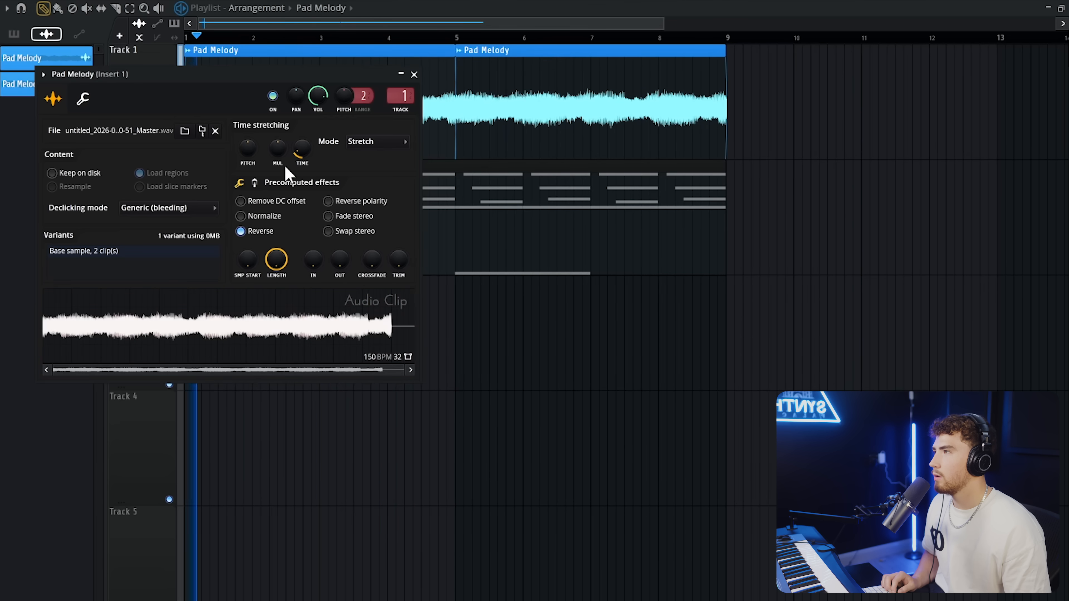
- Review the Pad Melody clip's sample settings and the shortened clips on Track 1
drag(256, 78, 280, 247)
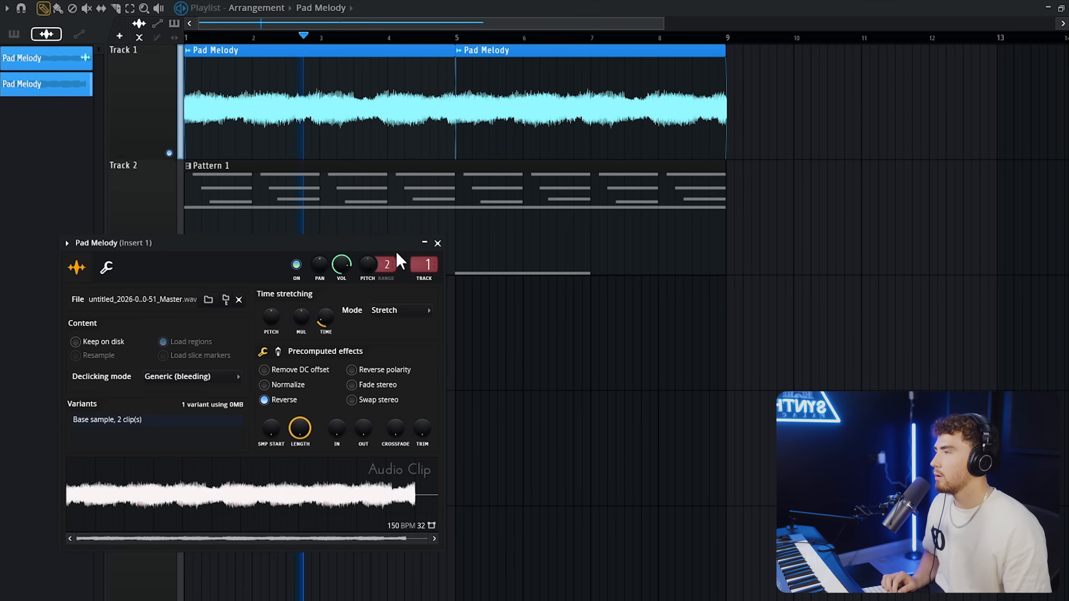
click(438, 244)
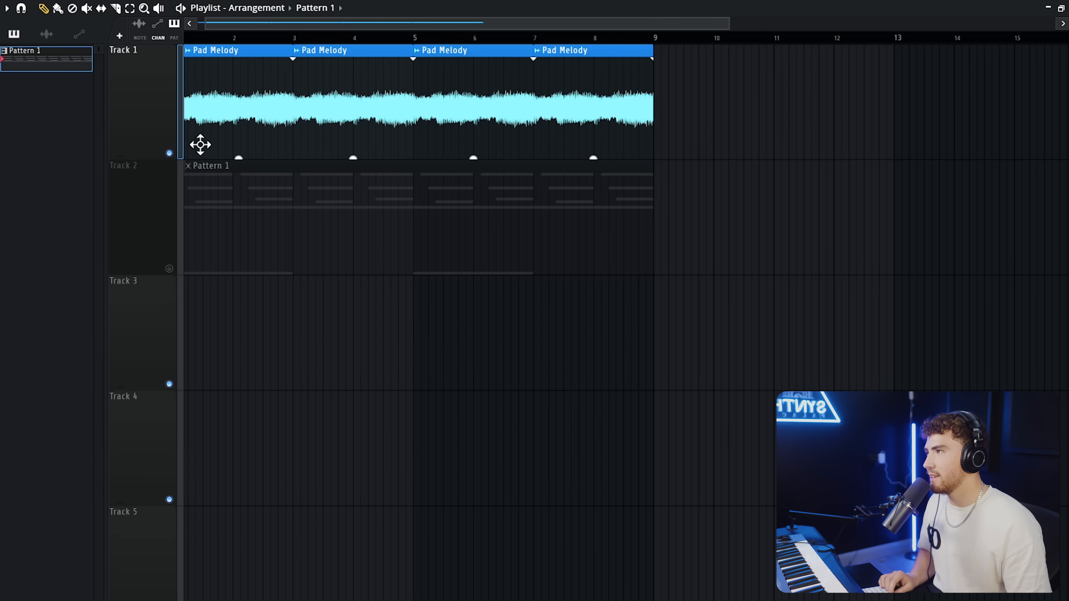
scroll(200, 145, up, 1)
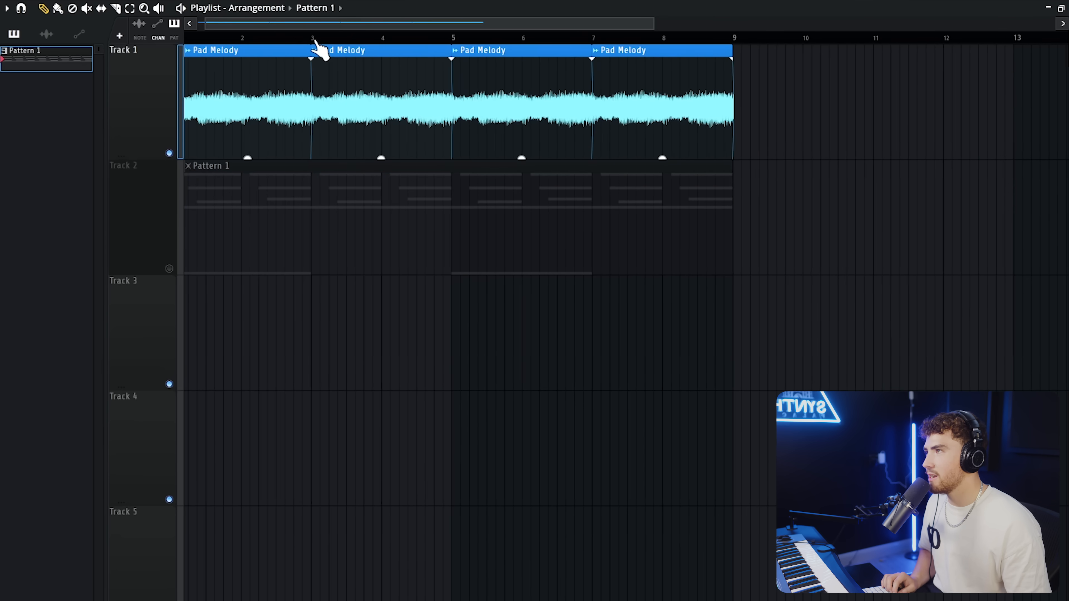
double_click(291, 110)
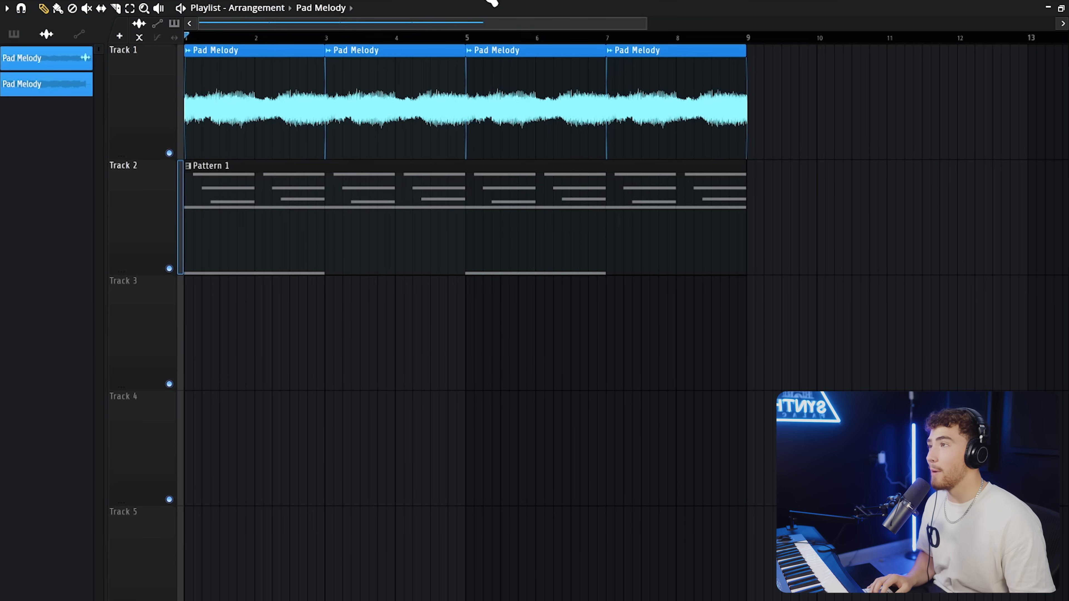
- Add ZENOLOGY as a new instrument channel from the full plugin list
key(F6)
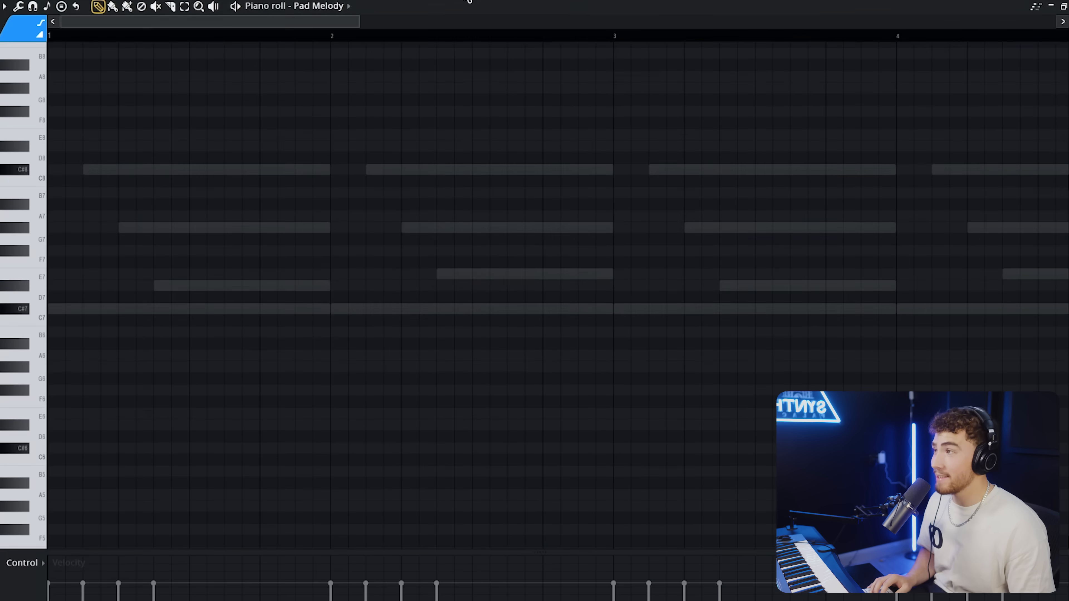
key(F7)
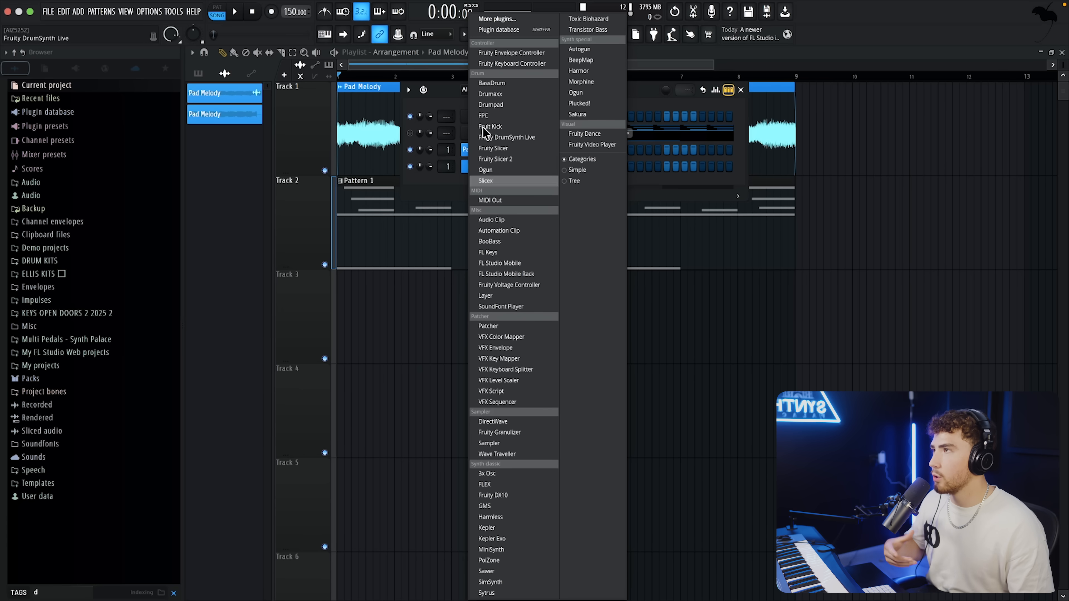
click(488, 19)
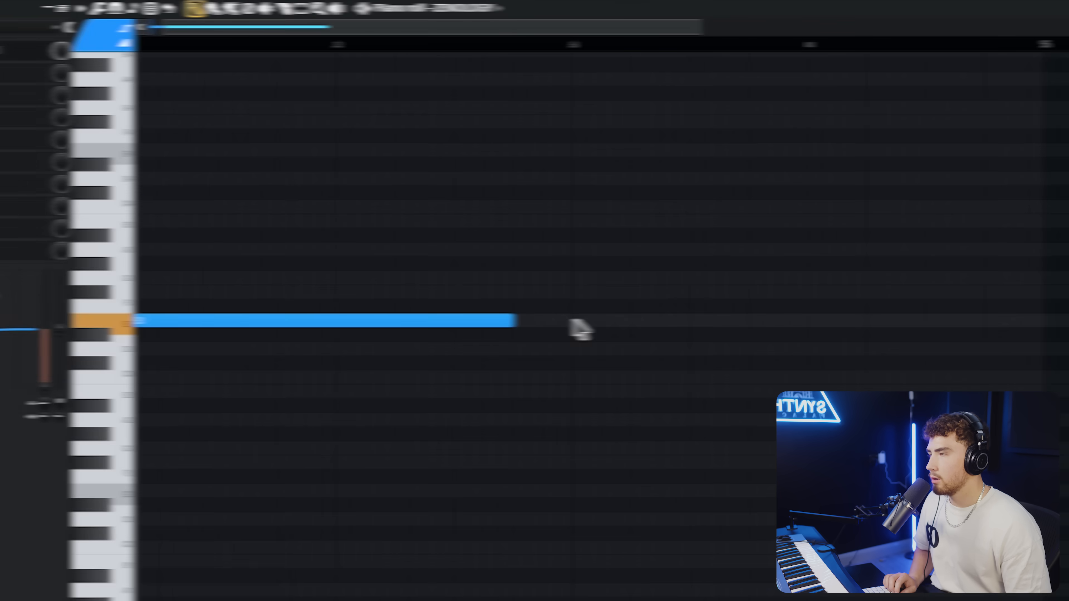
- Extend the ZENOLOGY low line with a one-bar E3 at bar 3 and an F3 at bar 4
click(573, 322)
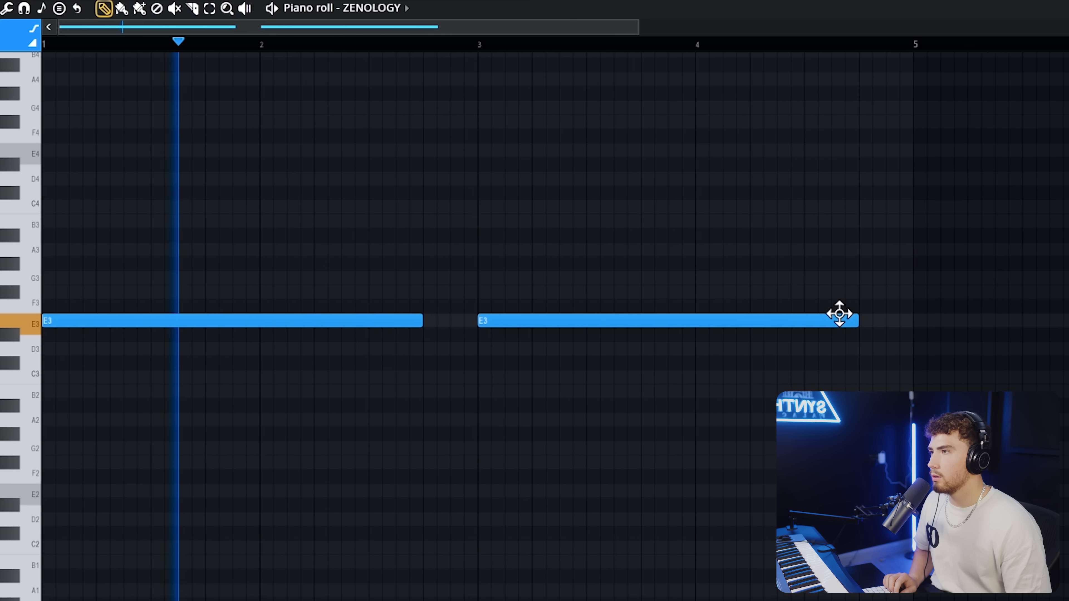
drag(829, 321, 674, 321)
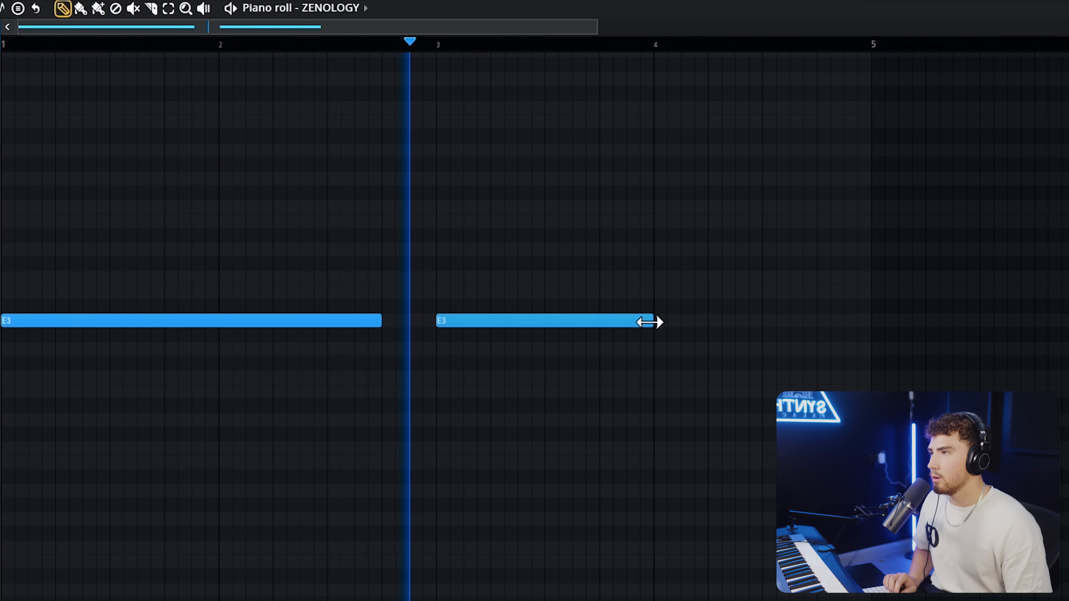
click(678, 303)
scroll(669, 336, down, 1)
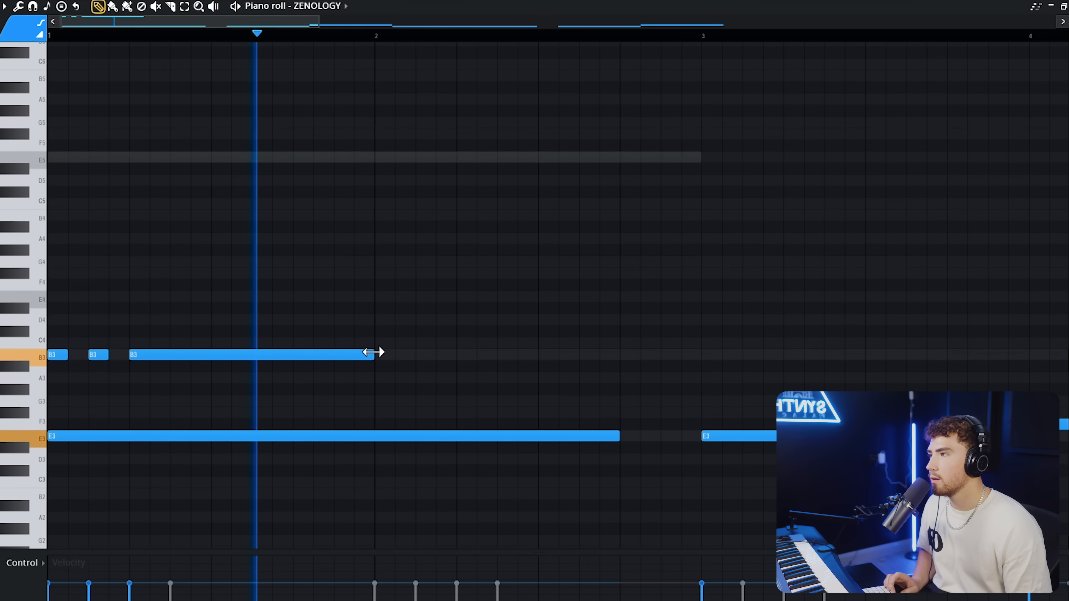
- Repeat the one-bar upper B rhythm across the following bars and raise the last note in bar 4 to C5
key(space)
drag(394, 356, 32, 406)
key(ctrl+b)
ctrl+click(411, 361)
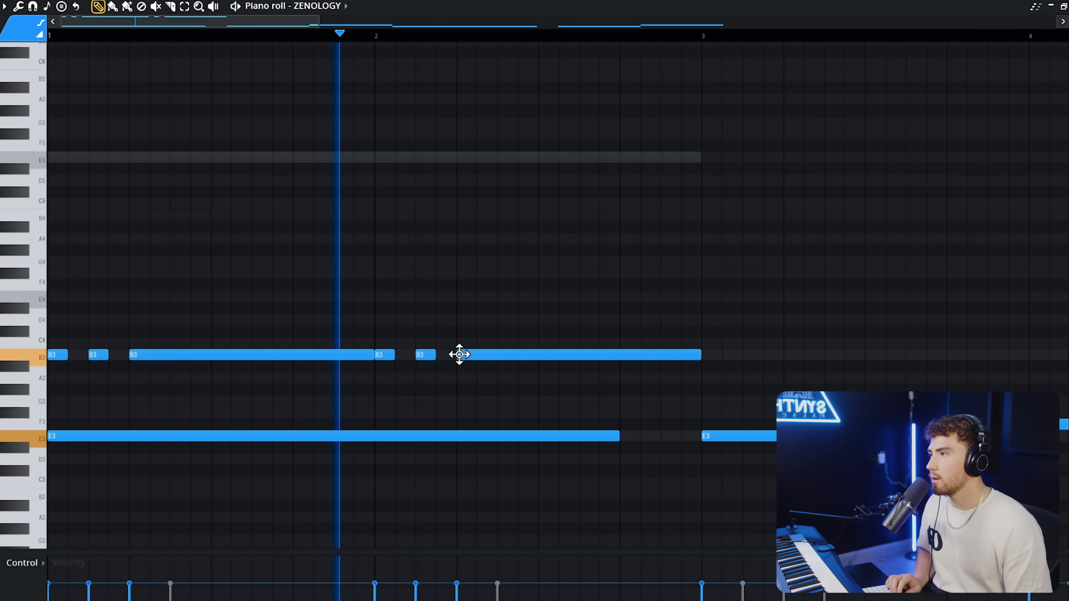
drag(467, 354, 467, 344)
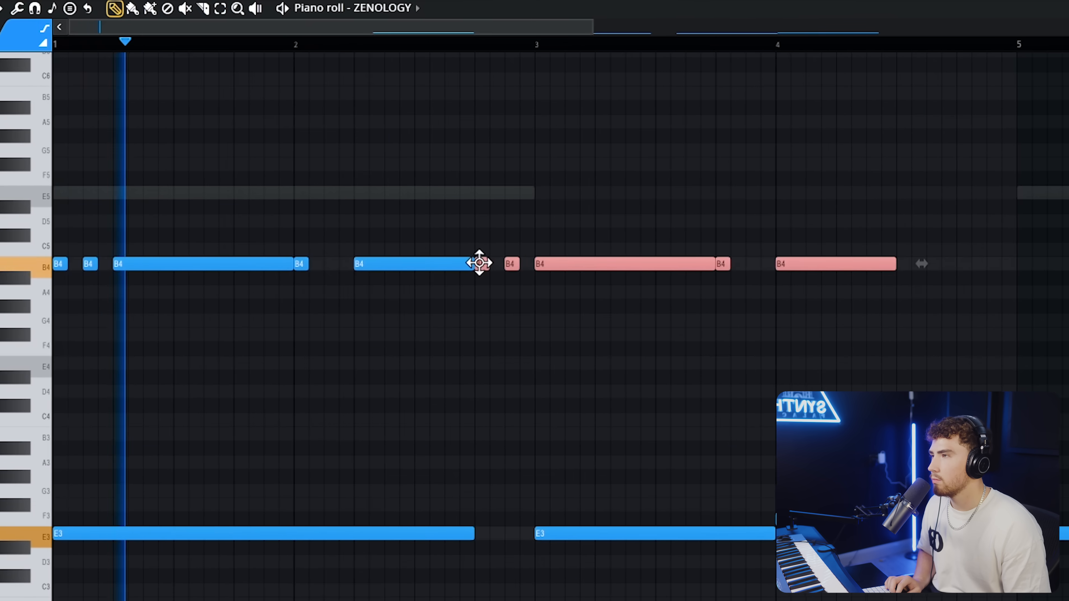
ctrl+click(737, 290)
drag(882, 260, 878, 247)
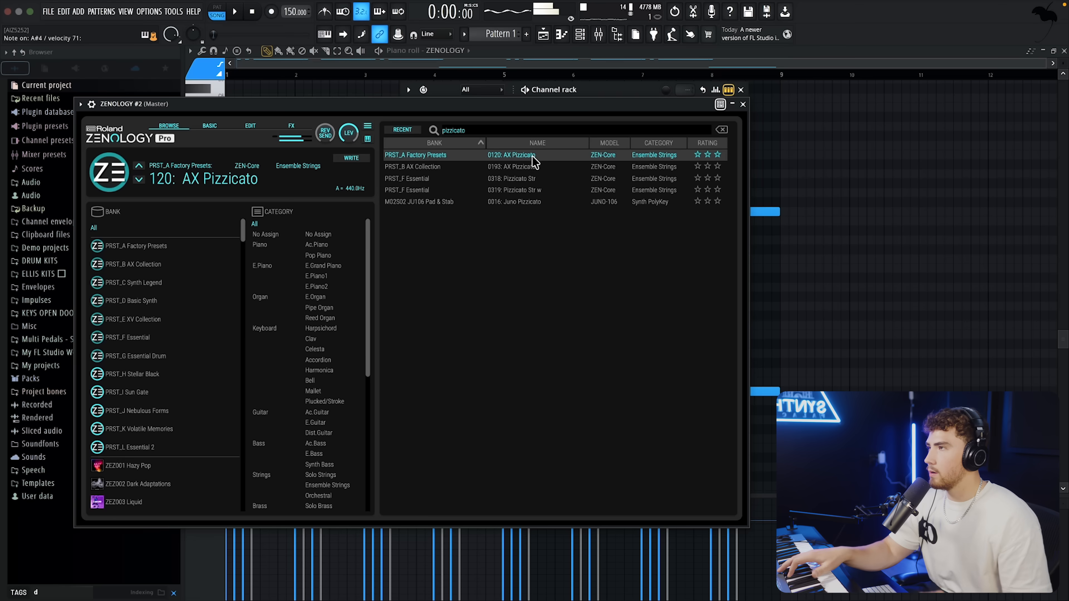
- Complete the first bar of the AX Pizzicato part after the B6 with A6, F#6, C7, B6 and A6 notes
click(742, 105)
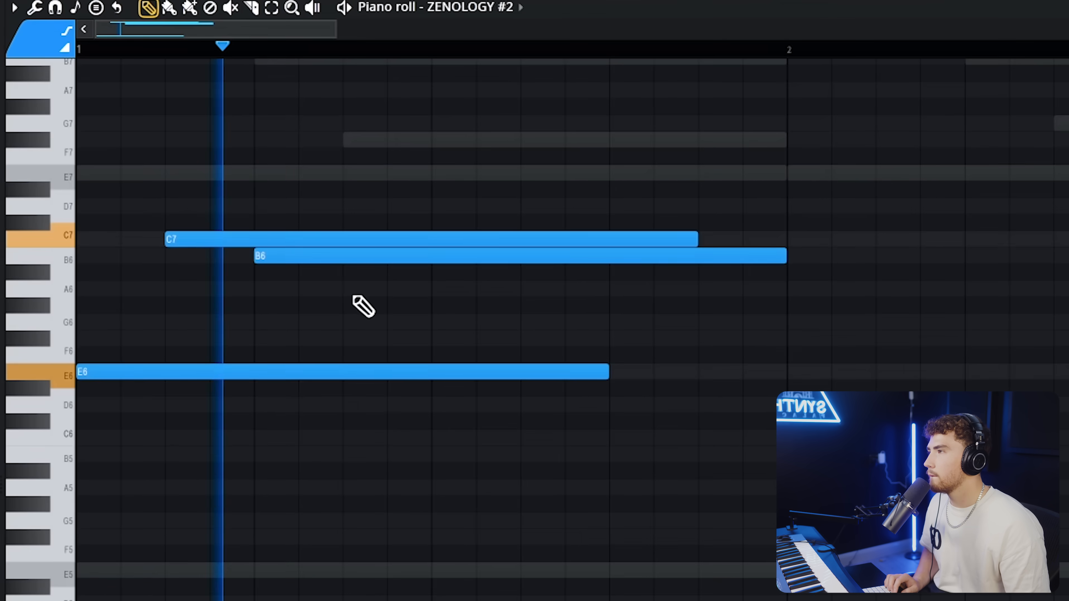
click(345, 289)
click(427, 321)
right_click(537, 325)
click(453, 338)
right_click(452, 338)
click(421, 338)
drag(502, 253, 502, 241)
click(588, 308)
drag(571, 309, 575, 260)
key(space)
drag(653, 307, 646, 286)
- Apply legato to the pizzicato phrase so it ends at the bar line, and duplicate it into bar 2
key(ctrl+l)
drag(480, 207, 449, 208)
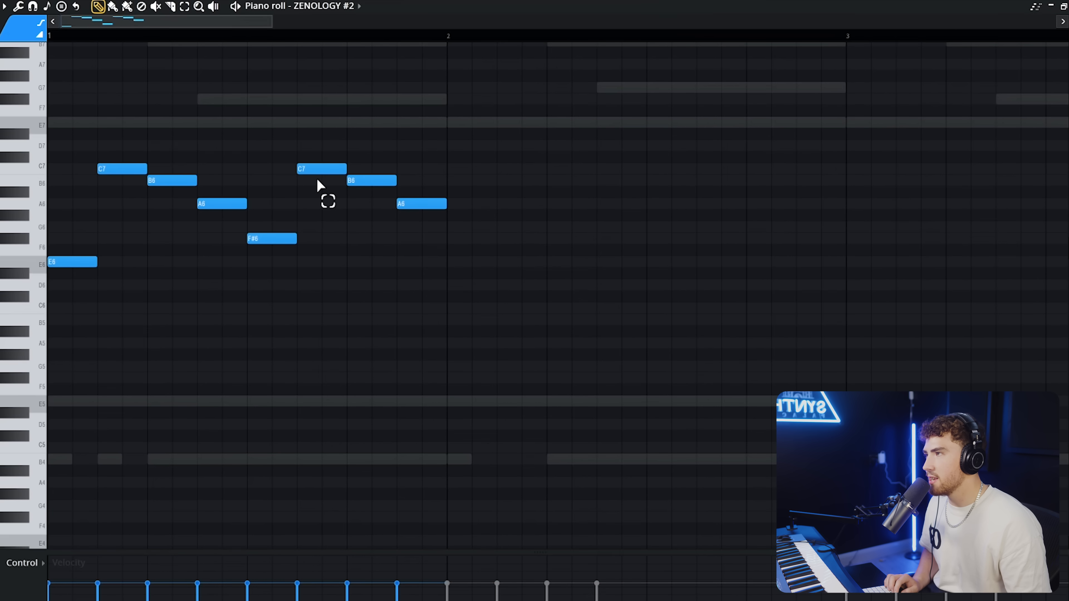
key(ctrl+b)
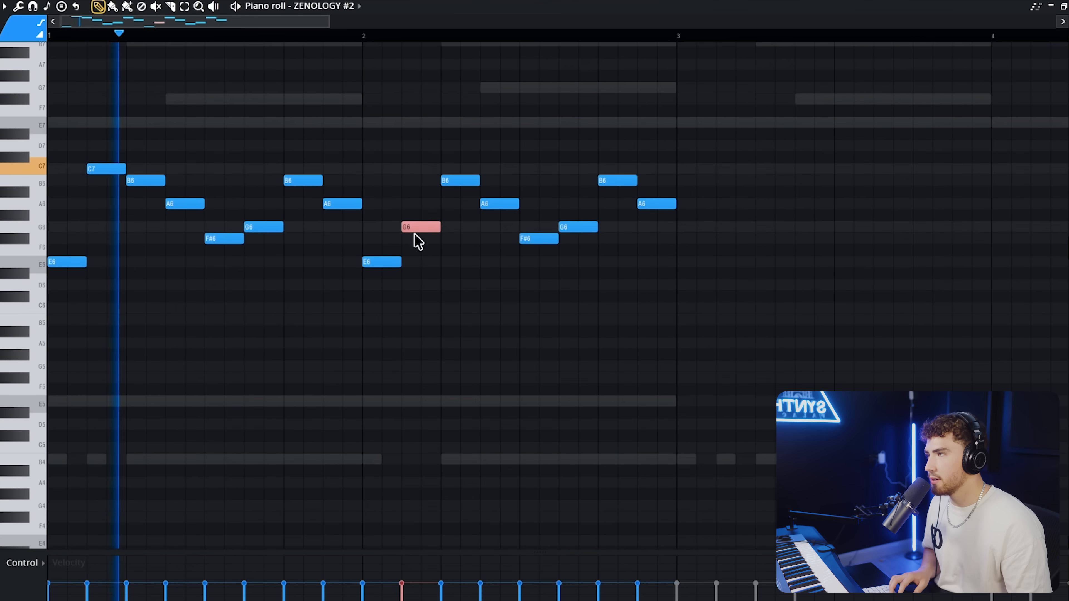
- Duplicate the two-bar pizzicato melody until it fills bars 1 to 8
key(ctrl+a)
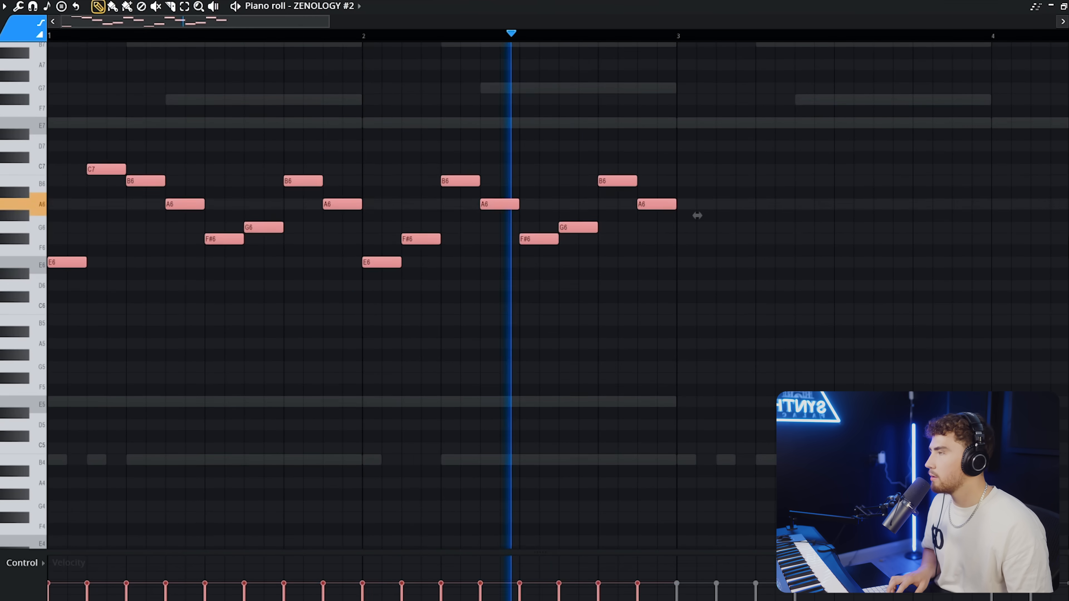
key(ctrl+d)
scroll(602, 252, down, 3)
key(ctrl+b)
scroll(421, 217, down, 4)
key(ctrl+b)
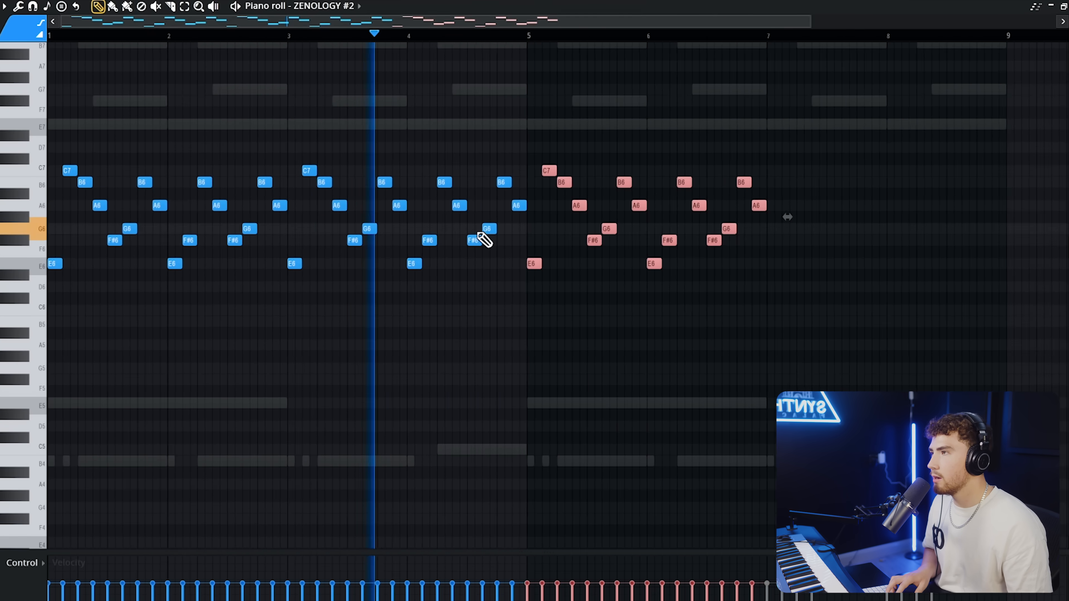
key(ctrl+b)
click(575, 352)
click(573, 347)
right_click(573, 347)
click(584, 346)
right_click(584, 347)
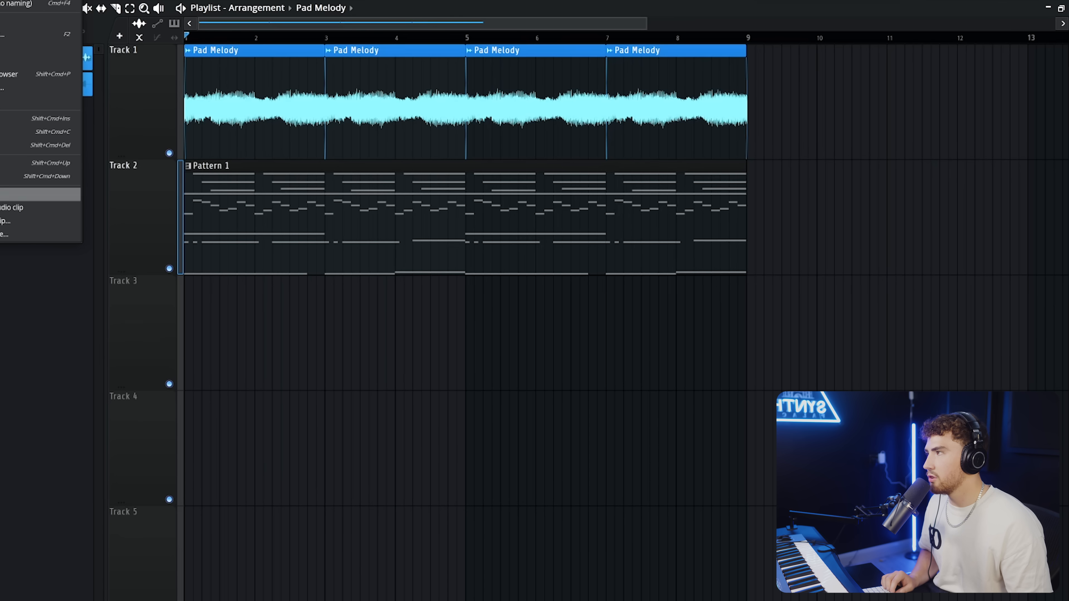
- Split Pattern 1 by channel and delete the original pattern clip from Track 2
click(42, 194)
scroll(492, 305, down, 3)
right_click(219, 240)
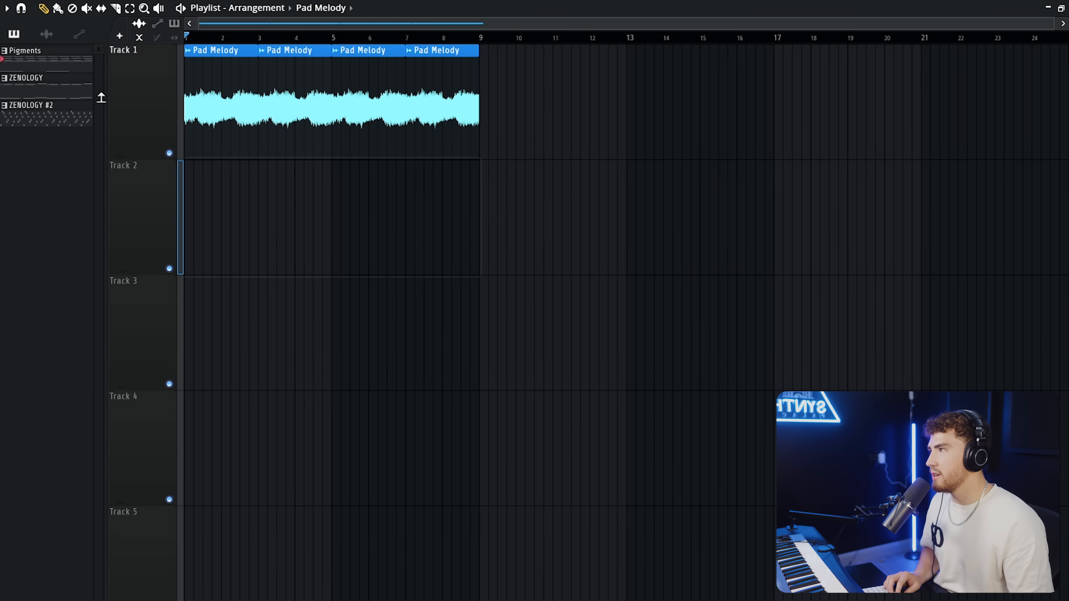
- Place the Pigments, ZENOLOGY and ZENOLOGY #2 patterns on Tracks 2 to 4 and duplicate the whole arrangement up to bar 17
drag(47, 54, 123, 234)
key(ctrl+a)
key(ctrl+b)
key(ctrl+d)
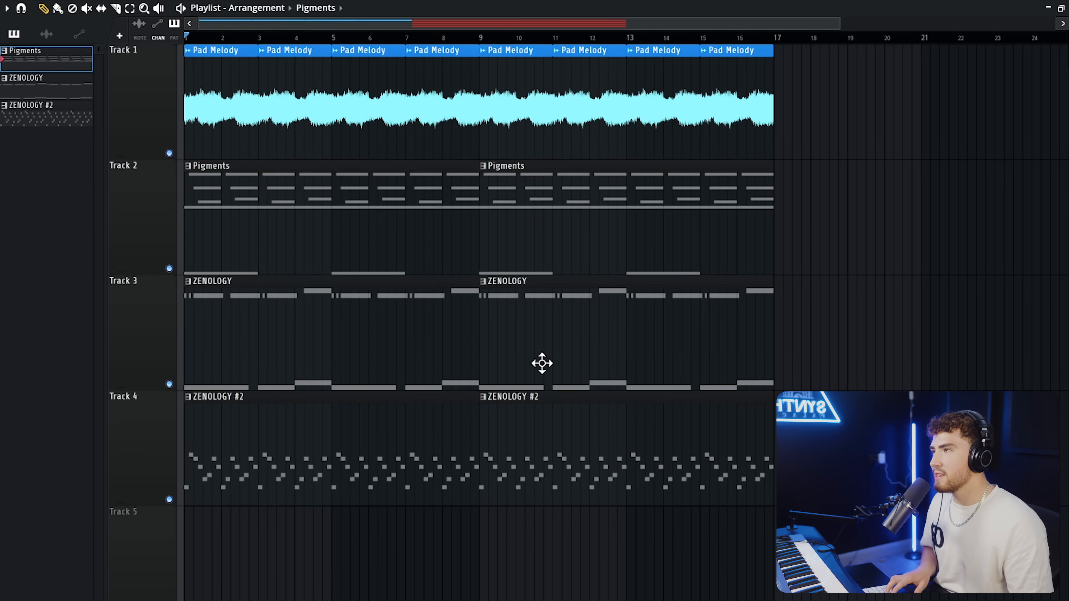
- Delete both Pigments clips from Track 2
ctrl+drag(456, 210, 181, 471)
key(ctrl+d)
right_click(327, 227)
right_click(522, 236)
- Move the ZENOLOGY and ZENOLOGY #2 clips up to Tracks 2 and 3 and delete the first ZENOLOGY #2 clip
ctrl+drag(590, 446, 291, 221)
key(ctrl+d)
scroll(153, 225, up, 3)
right_click(391, 360)
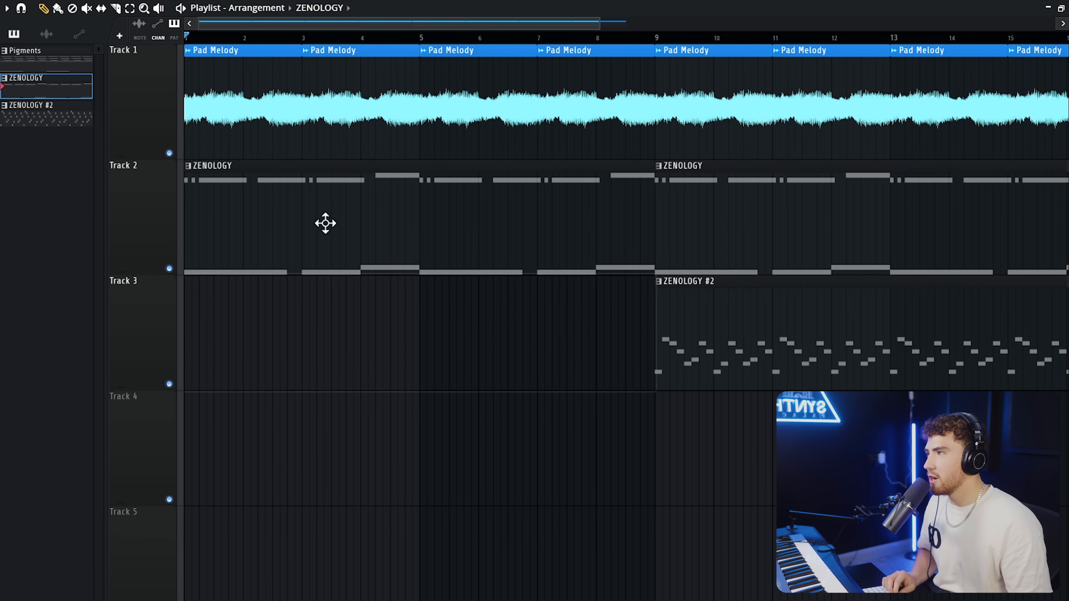
- Make the first ZENOLOGY clip unique and delete its upper B4 and C5 notes
click(185, 167)
click(227, 211)
double_click(327, 210)
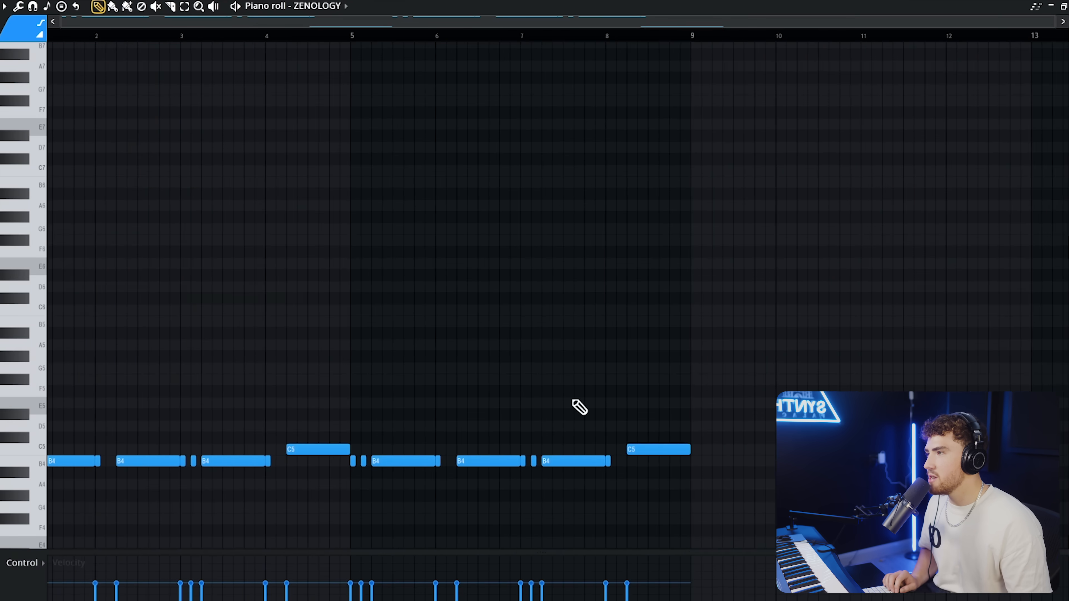
ctrl+drag(823, 238, 46, 374)
key(Delete)
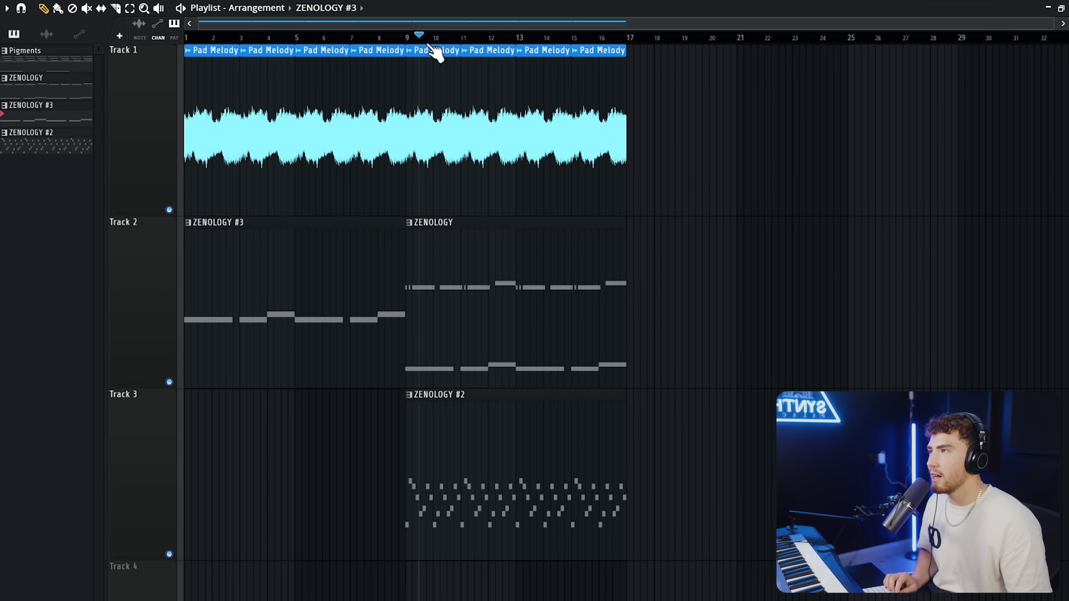
ctrl+drag(699, 108, 444, 103)
ctrl+scroll(422, 105, up, 2)
ctrl+scroll(455, 174, down, 2)
ctrl+drag(816, 269, 485, 459)
ctrl+click(728, 362)
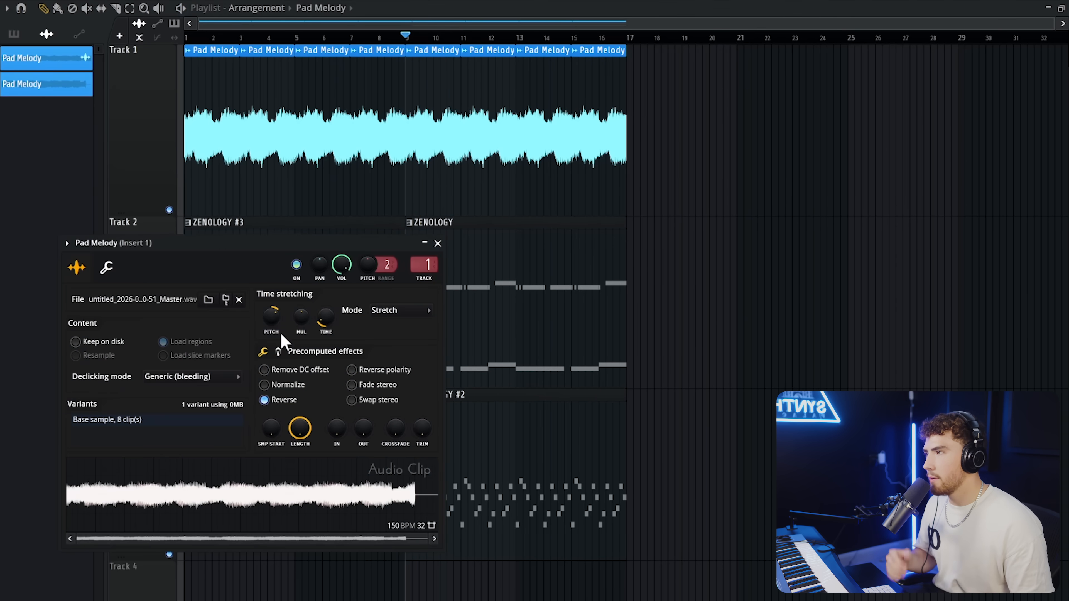
- Bring up the channel rack and the mixer during playback
double_click(492, 297)
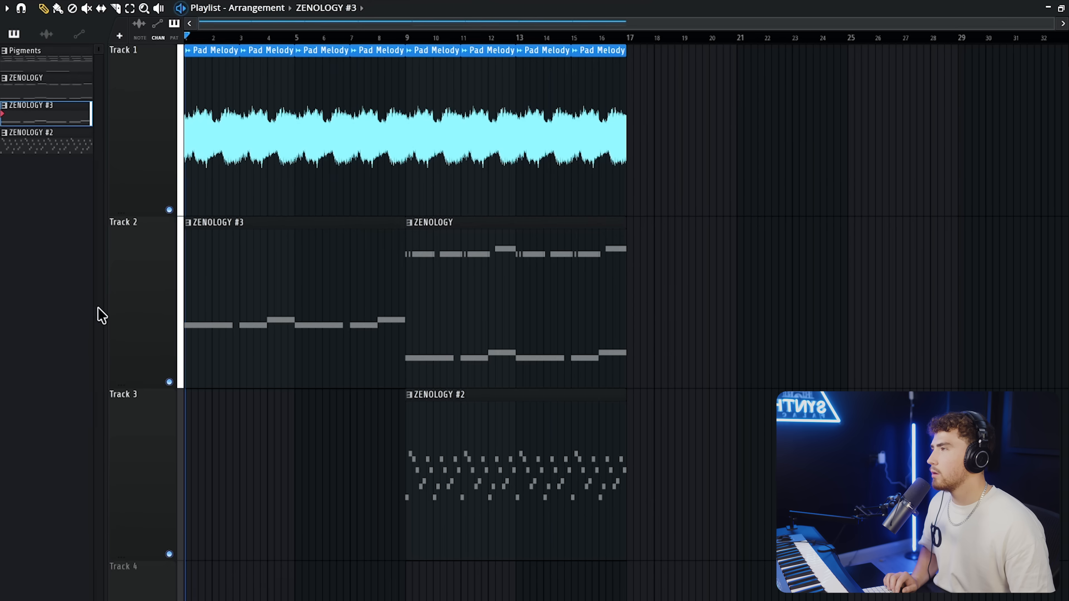
key(F6)
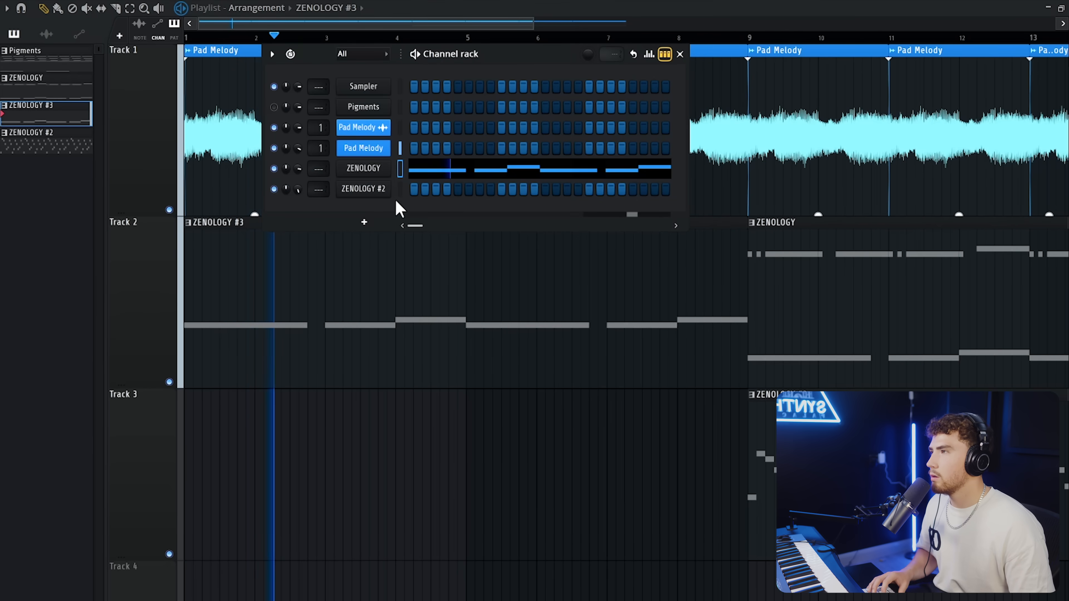
key(F9)
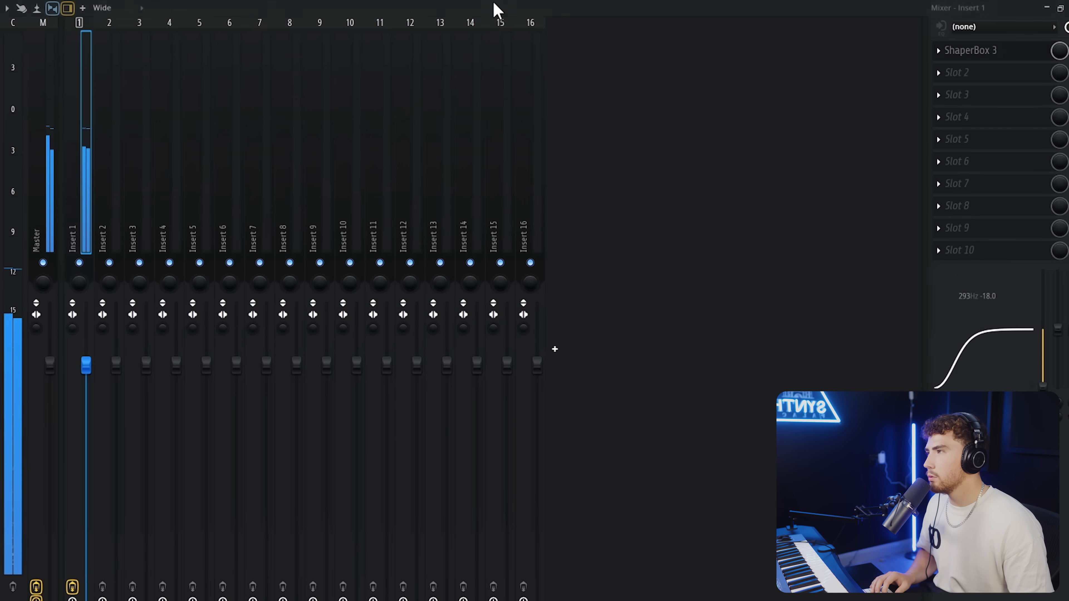
- Add short, evenly spaced D#5 notes above the held A#4 notes in the ZENOLOGY pattern, finishing with E5 notes over B4
right_click(122, 154)
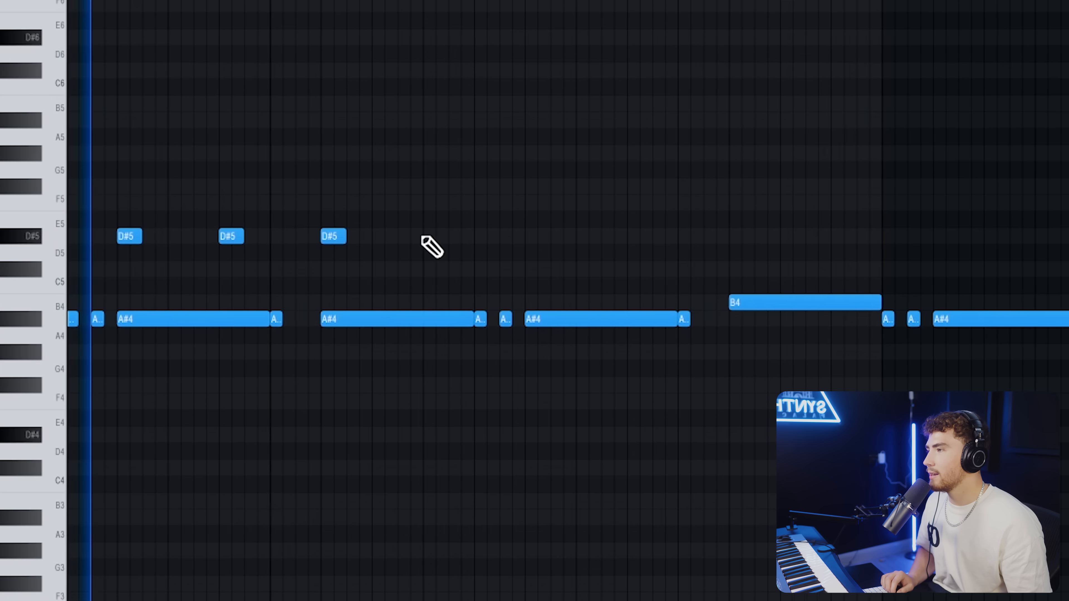
click(305, 259)
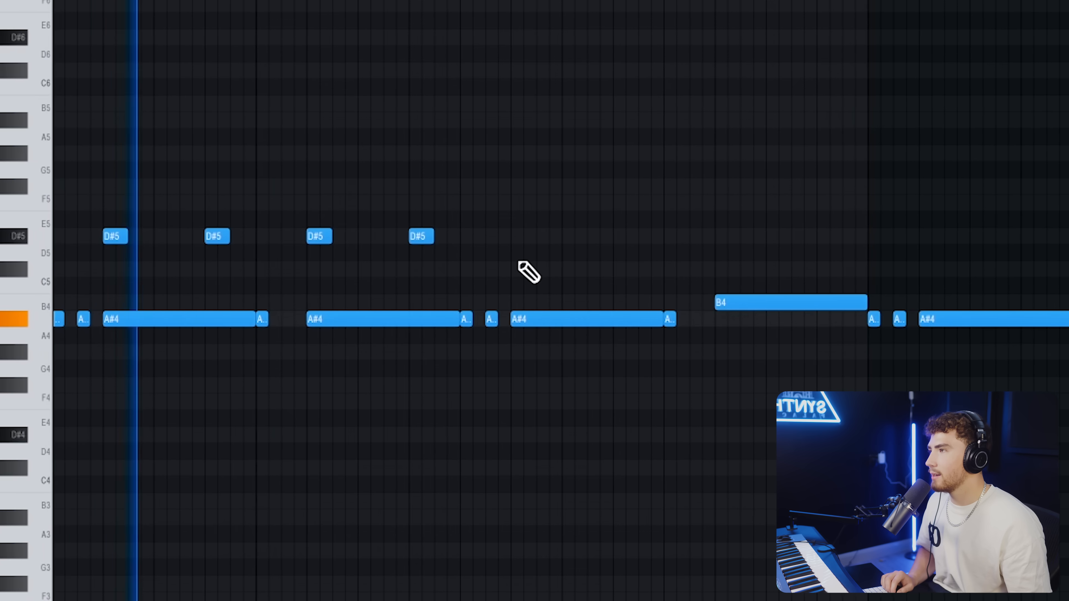
click(457, 236)
click(560, 236)
click(597, 220)
click(697, 219)
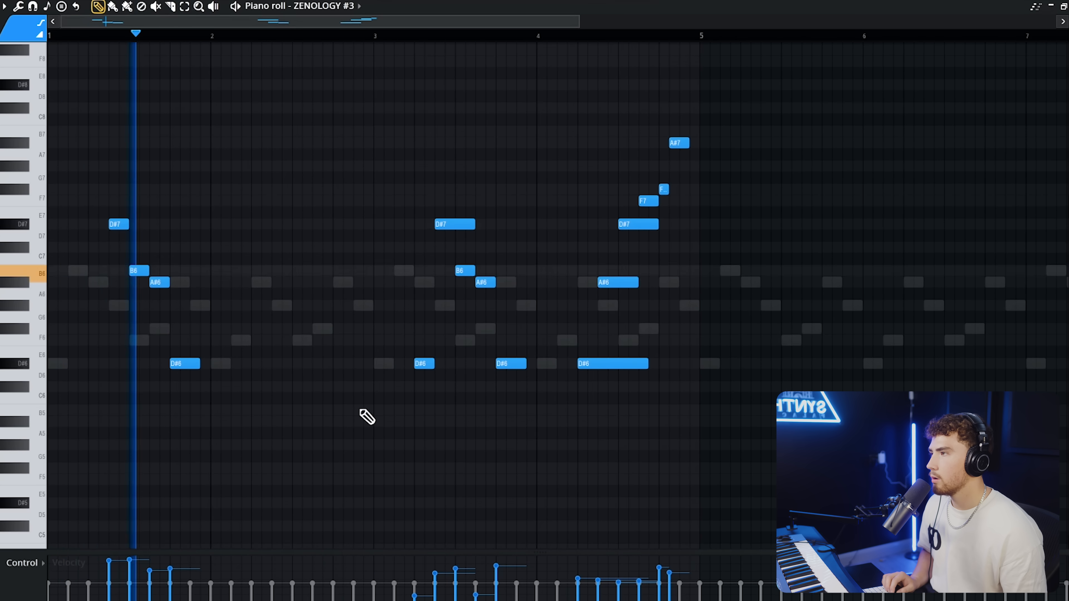
- Add a D#6 note in the middle of bar 2 of the lead melody and shorten the D#7 note in bar 3
click(290, 364)
right_click(458, 453)
drag(472, 224, 453, 224)
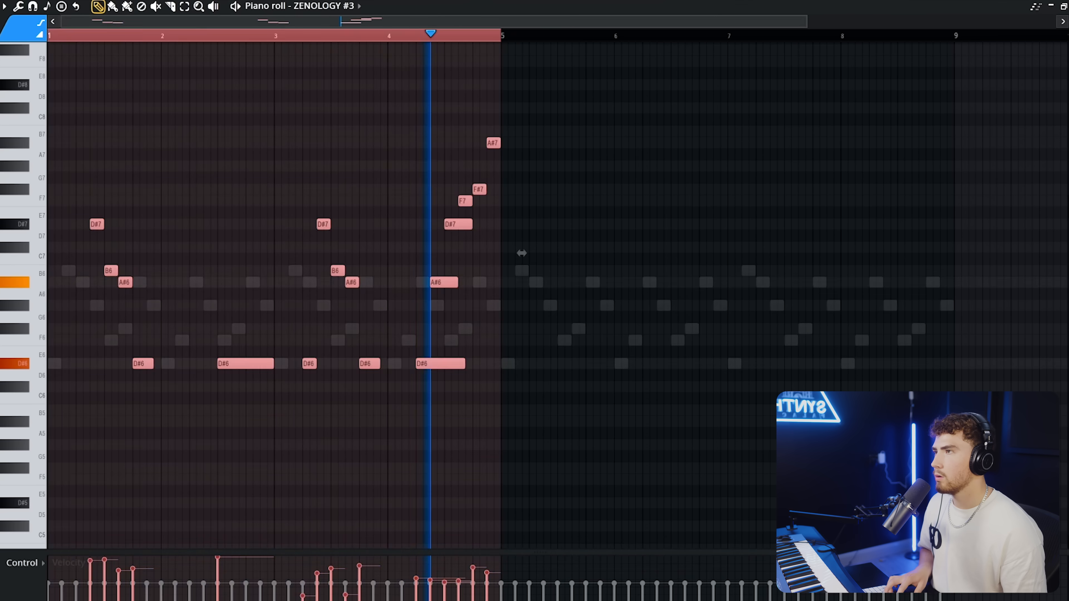
- Duplicate the four-bar lead melody into bars 5 to 8 and lower the final A#7 note to F7
key(ctrl+b)
key(ctrl+d)
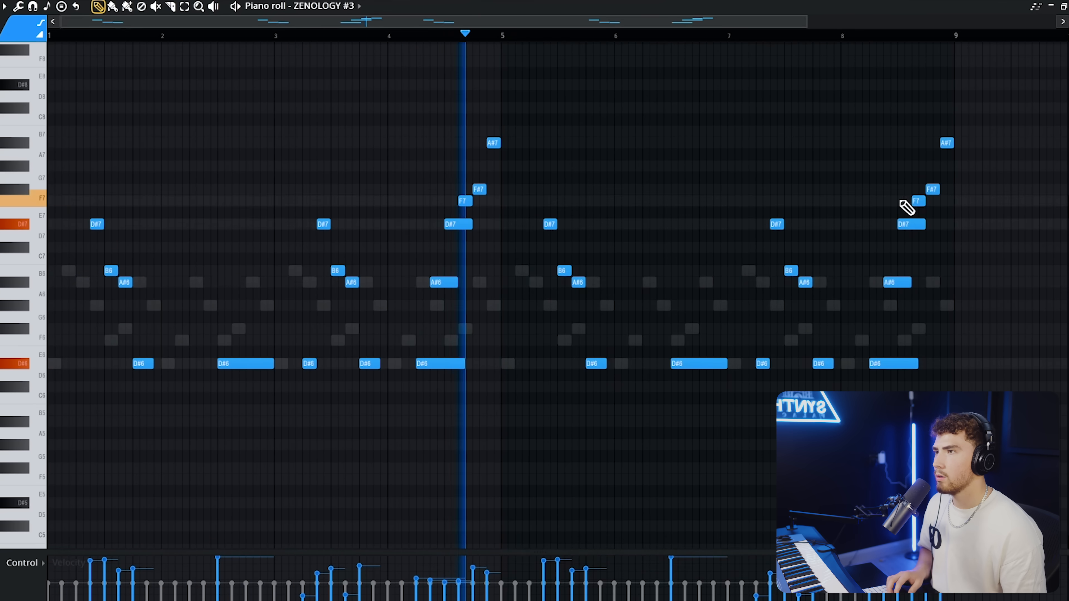
scroll(939, 221, up, 3)
drag(952, 143, 953, 206)
scroll(460, 337, down, 5)
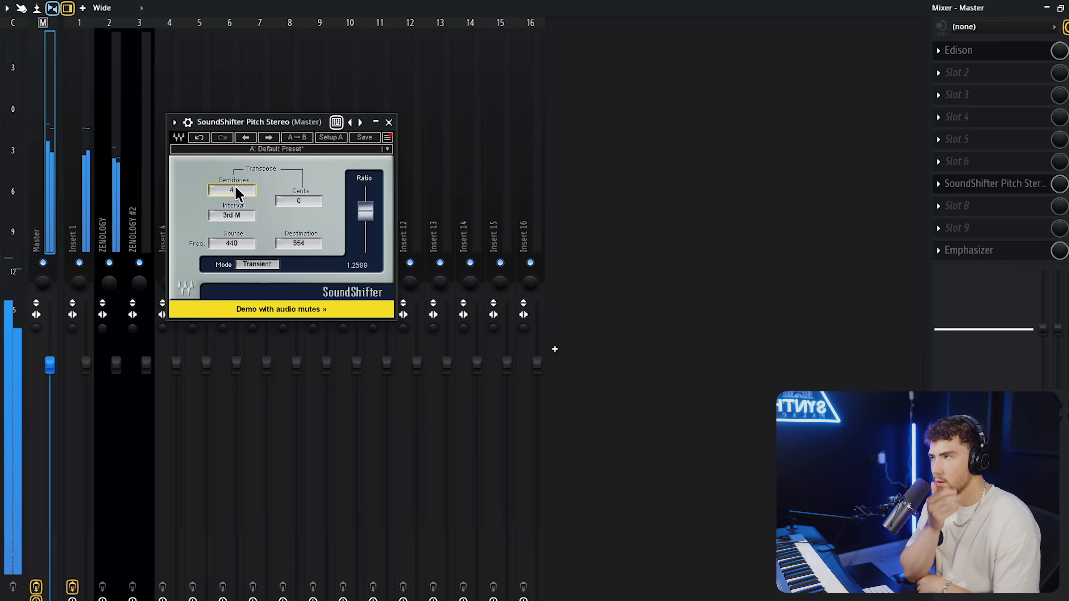
click(939, 185)
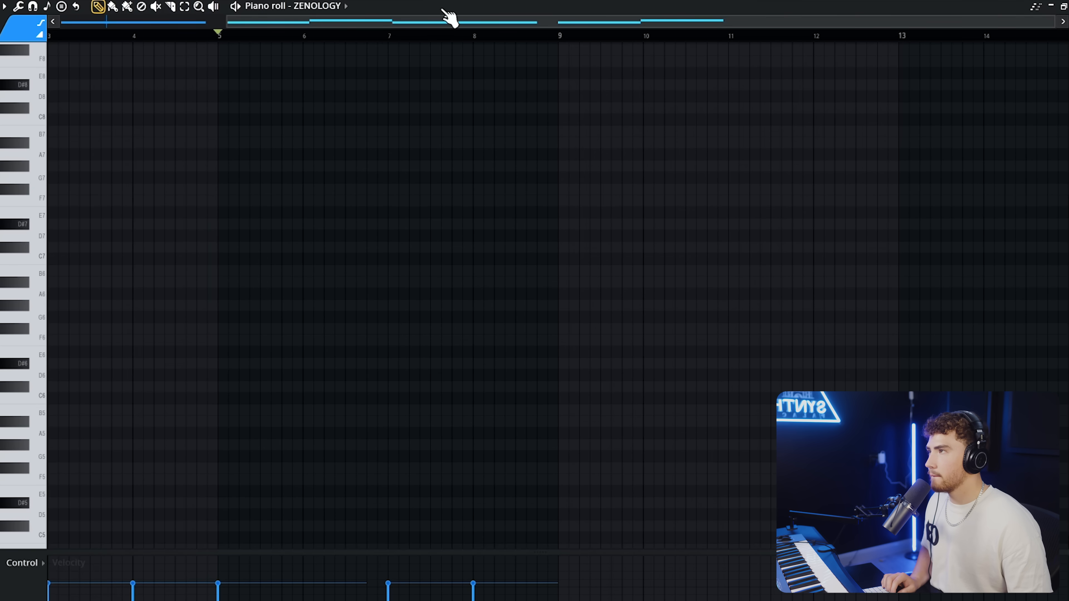
key(space)
scroll(279, 219, down, 1)
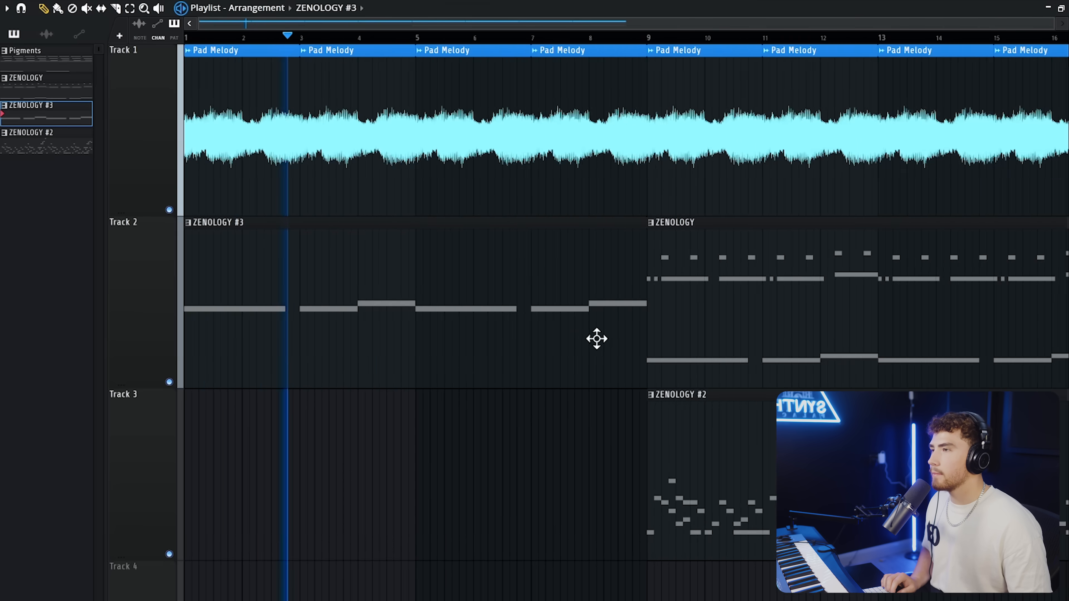
- Split the ZENOLOGY #2 pattern by channel so that each instrument has its own pattern
scroll(597, 339, down, 4)
double_click(530, 459)
scroll(529, 450, left, 5)
click(0, 1)
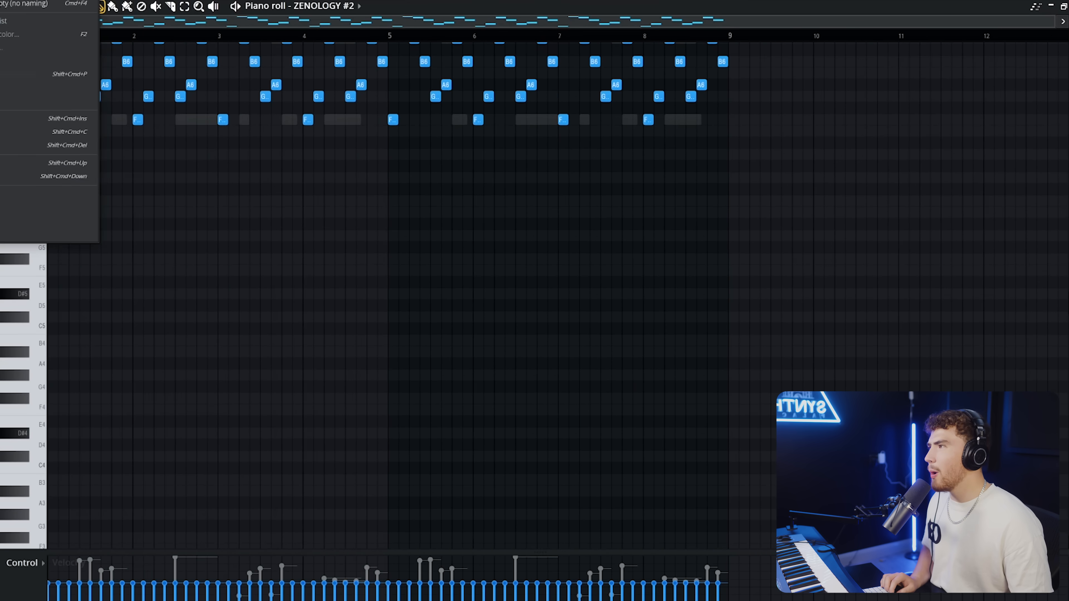
click(17, 207)
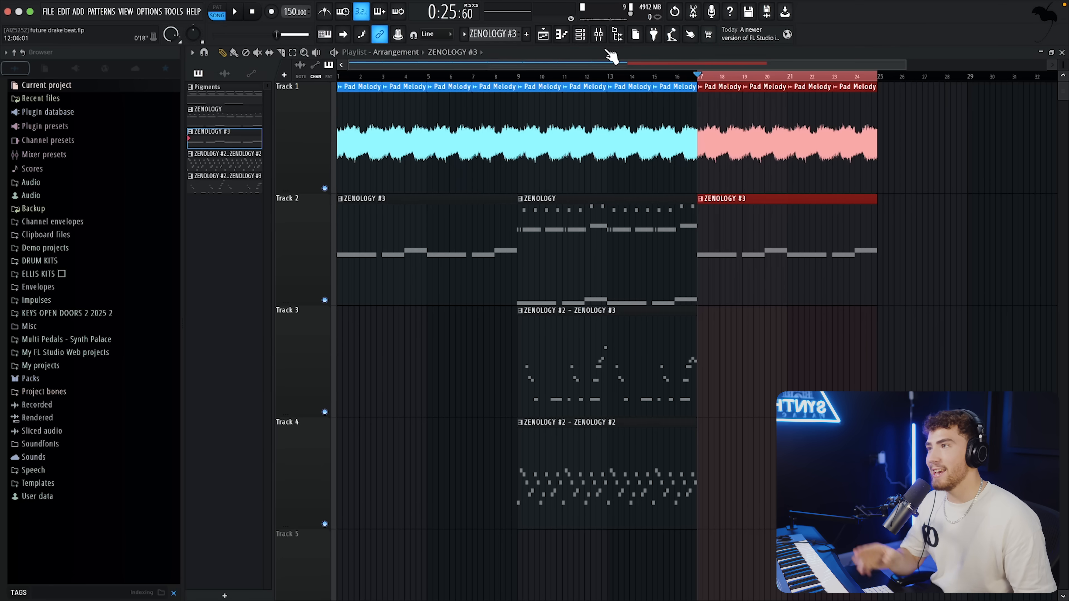
- Add a second Pigments instrument to the channel rack
click(590, 40)
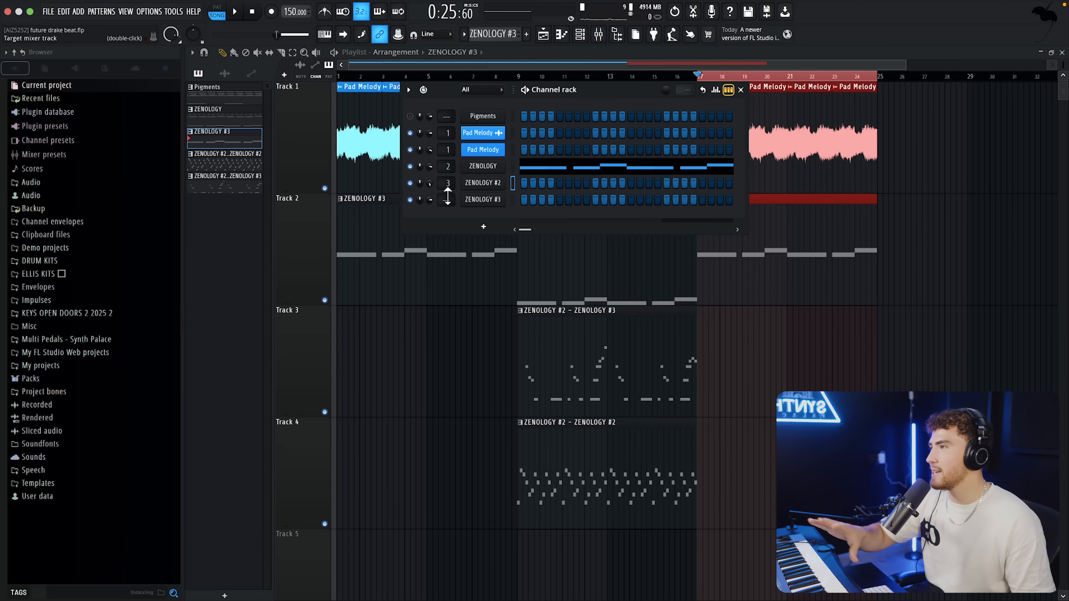
right_click(505, 113)
click(542, 247)
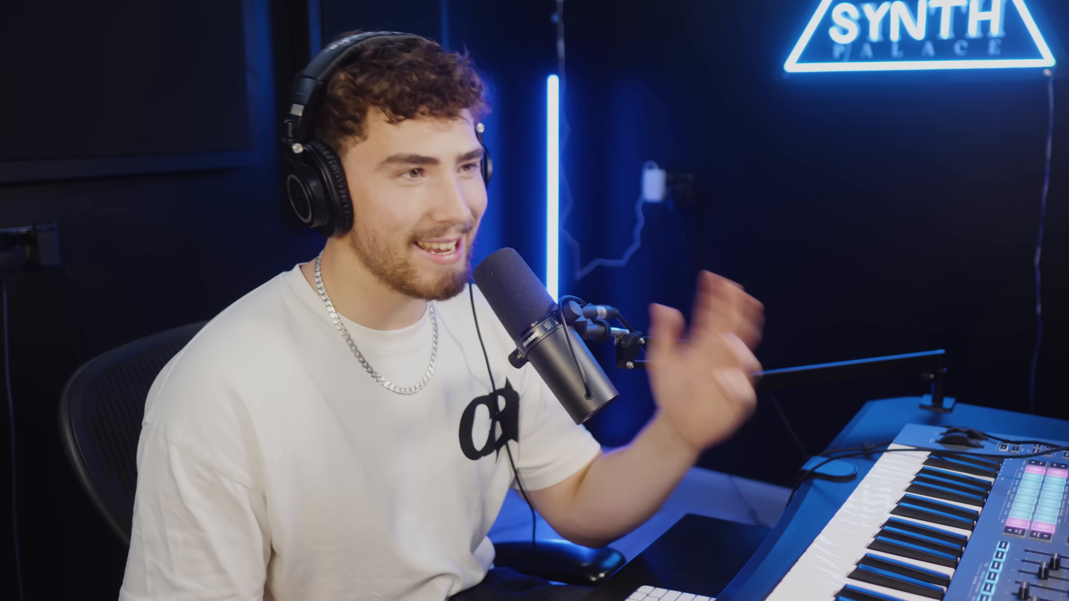
- Audition presets from the Analog Console sound banks in Pigments and load Sem 2 - Homemade Bass from Analog Console Heritage
scroll(907, 365, down, 1)
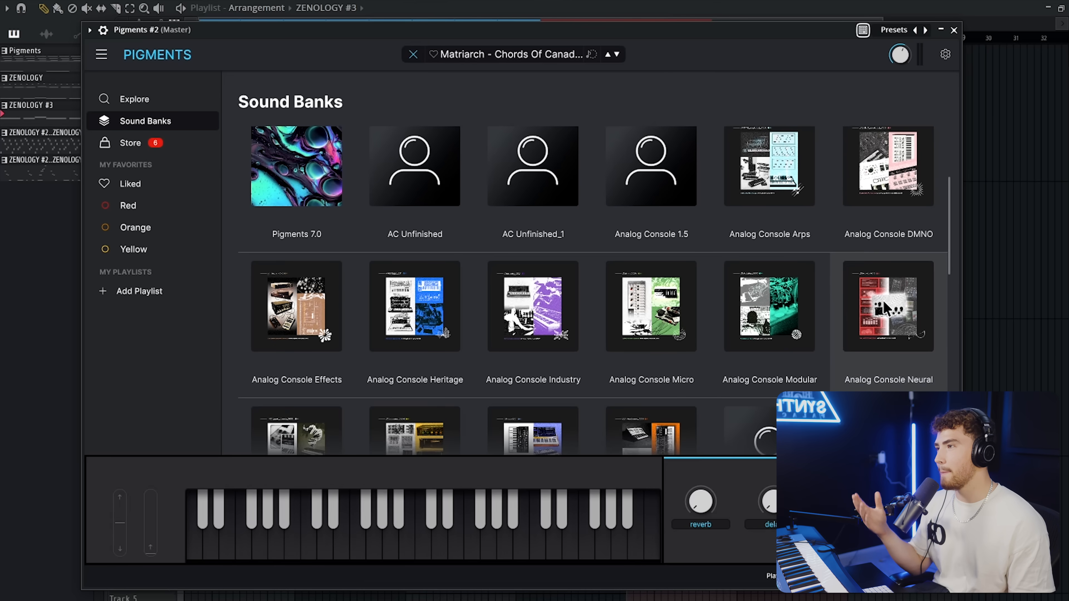
scroll(475, 322, down, 1)
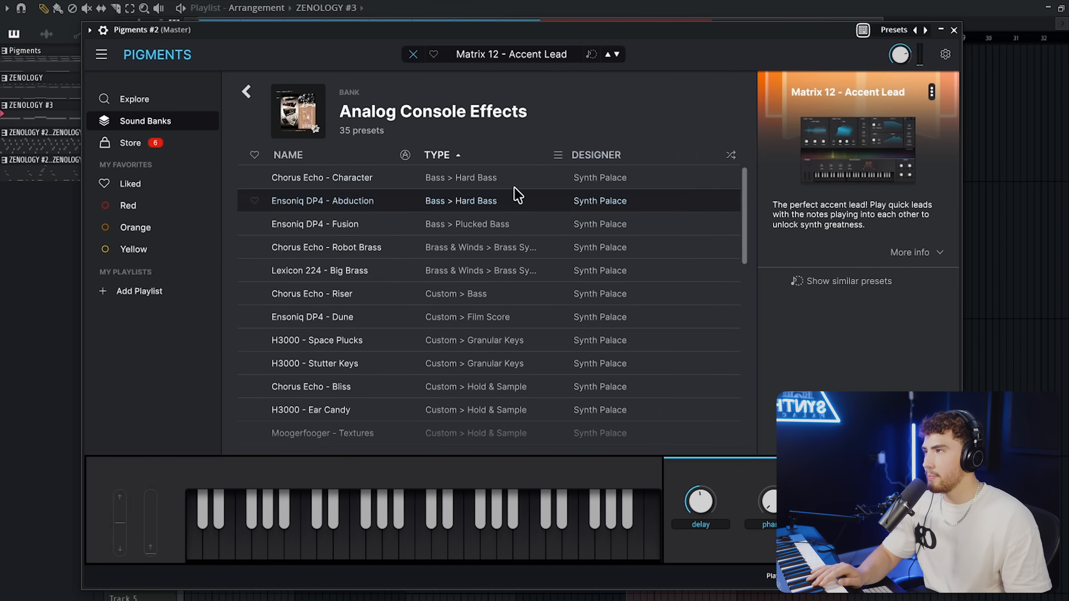
scroll(495, 303, down, 10)
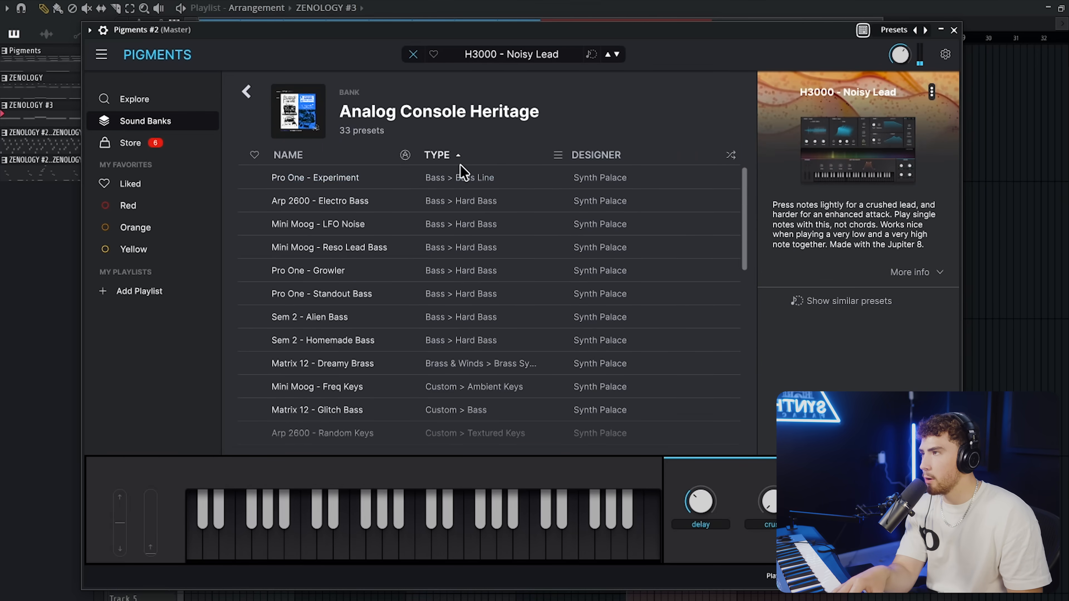
scroll(488, 270, down, 4)
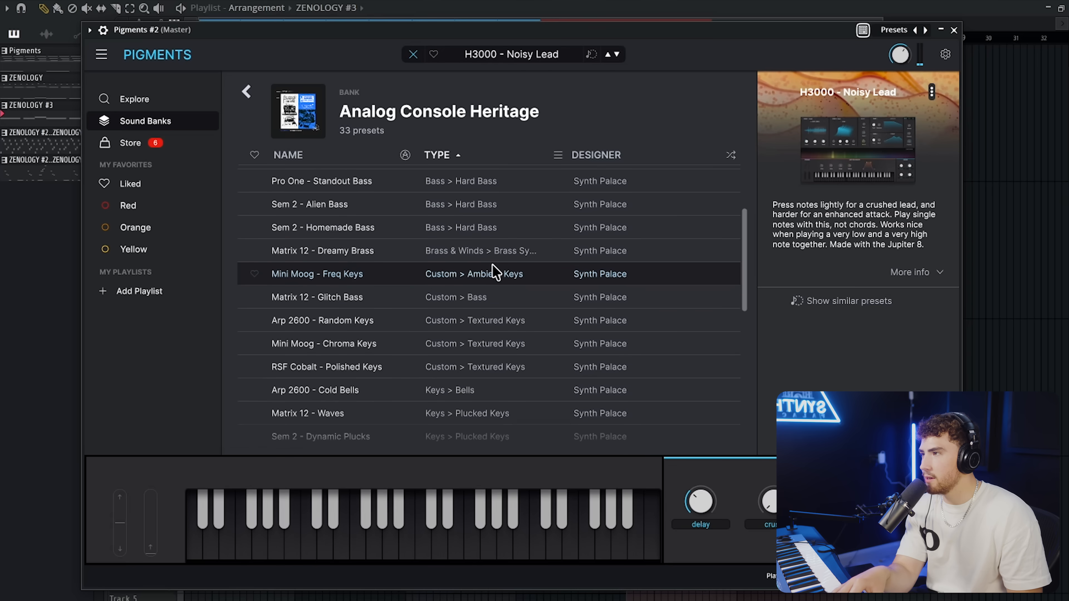
scroll(509, 261, down, 1)
scroll(522, 248, up, 3)
click(521, 211)
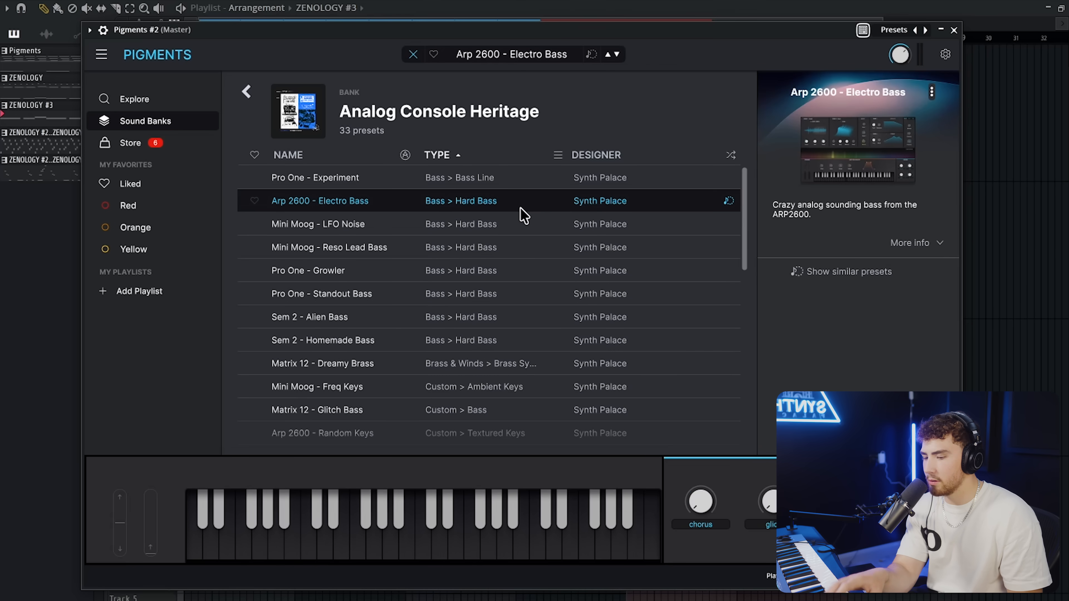
click(537, 317)
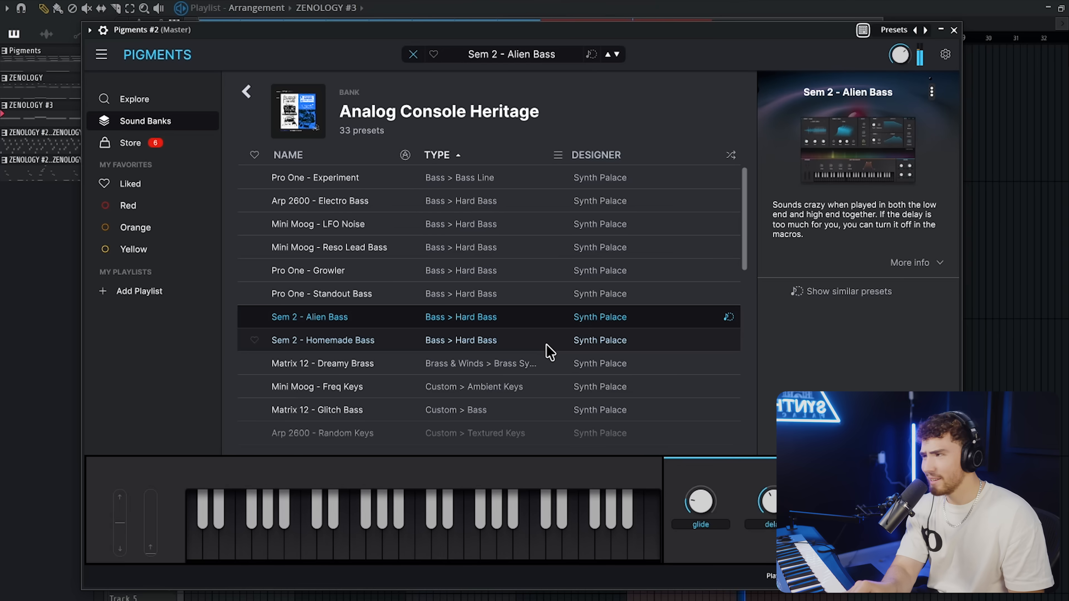
click(547, 343)
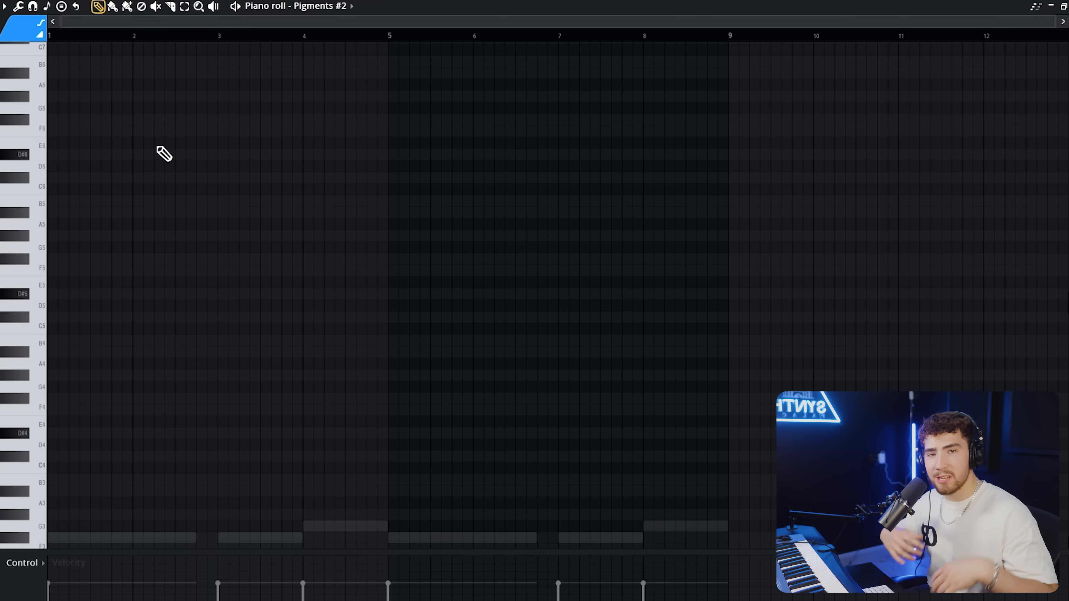
- Cut the stacked F#7, A7 and C#8 notes at bar 3 and lower the A7 note in bars 3 and 4 to G#7
scroll(132, 205, down, 2)
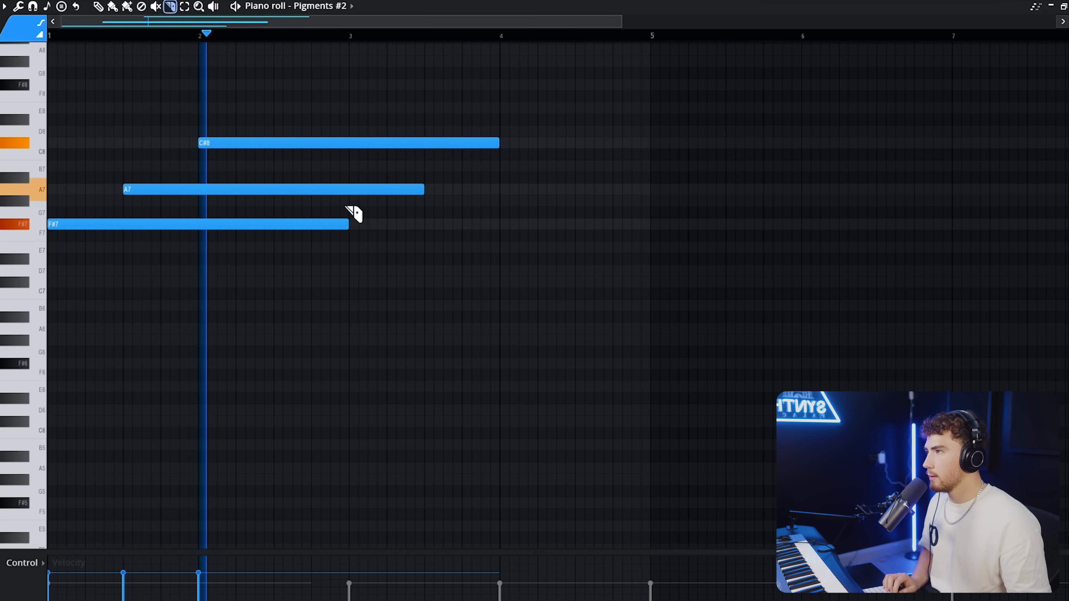
drag(349, 135, 349, 123)
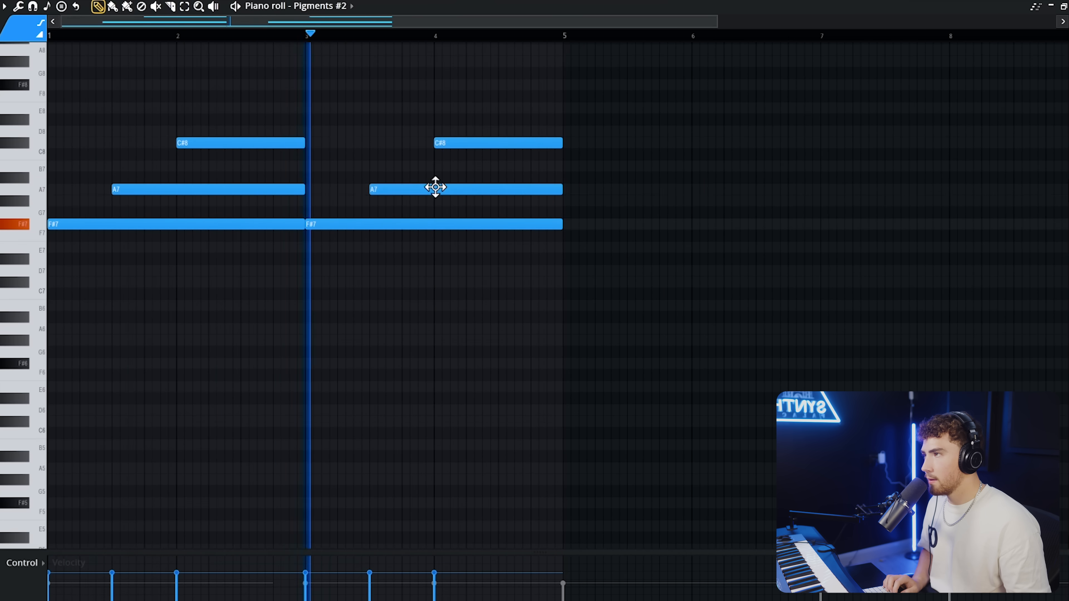
drag(434, 187, 434, 201)
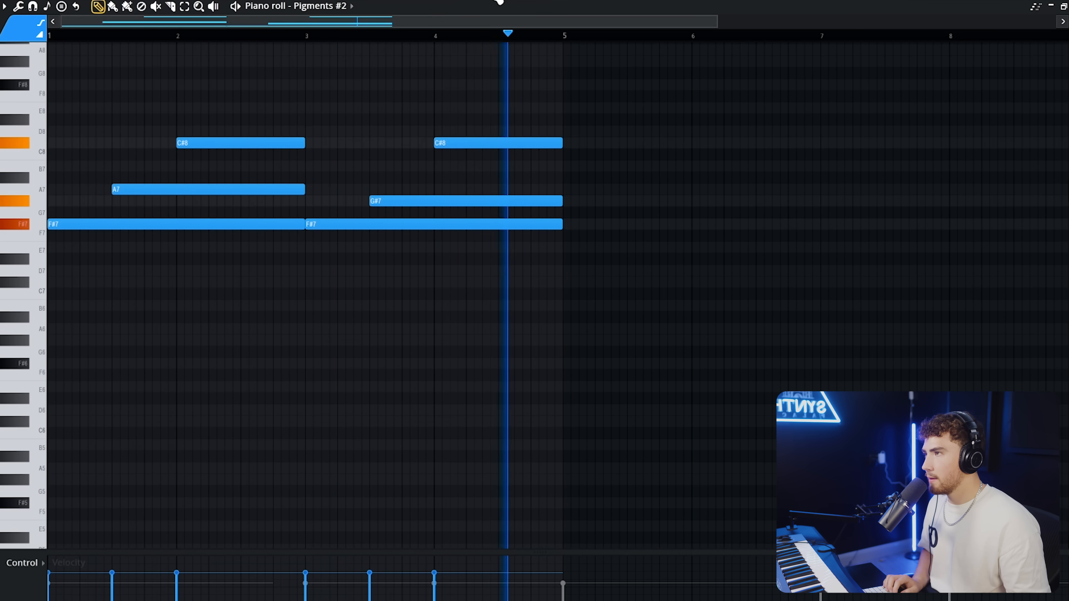
- Load the Sem 2 - Alien Bass preset in Pigments #2 and close the plugin
click(498, 1)
key(space)
click(366, 210)
click(503, 319)
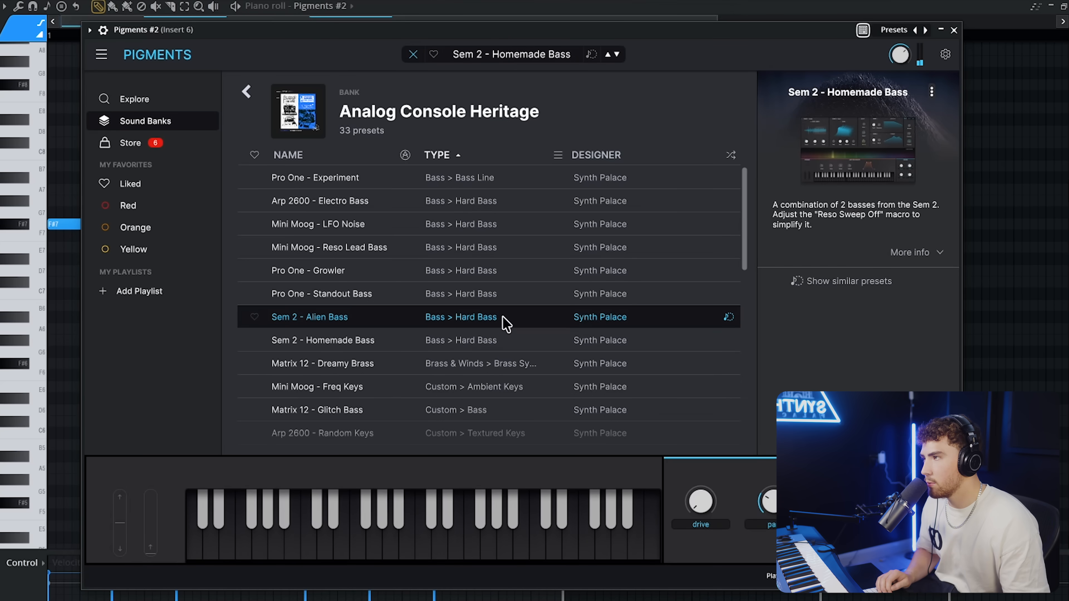
scroll(514, 327, down, 1)
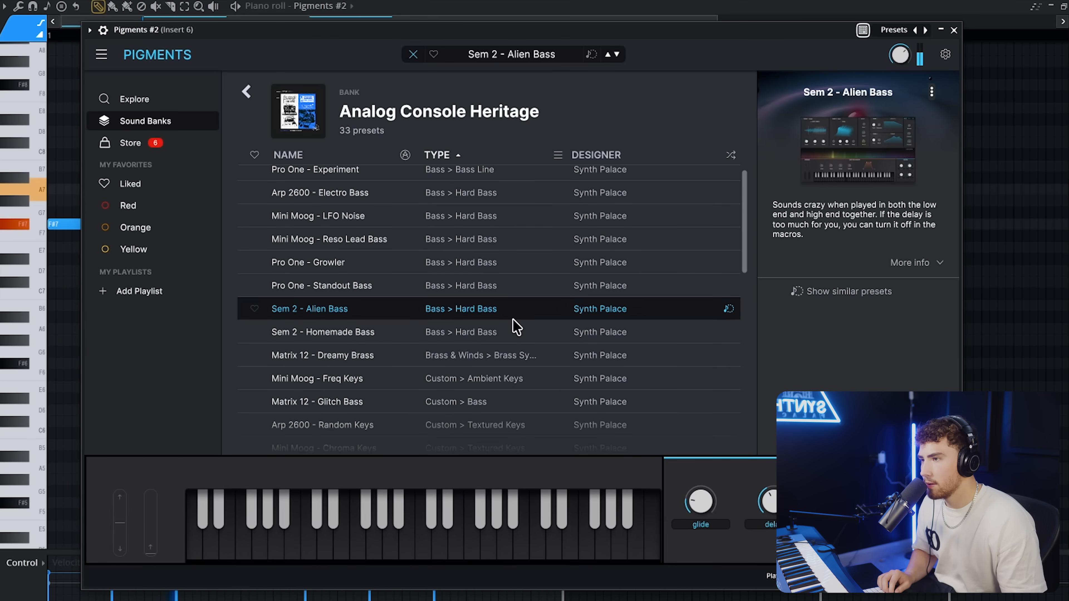
click(955, 31)
- Raise the F#7 note starting at bar 3 of the Pigments #2 part to D8
key(space)
right_click(274, 310)
key(space)
scroll(275, 310, up, 3)
drag(368, 178, 368, 132)
scroll(368, 206, down, 2)
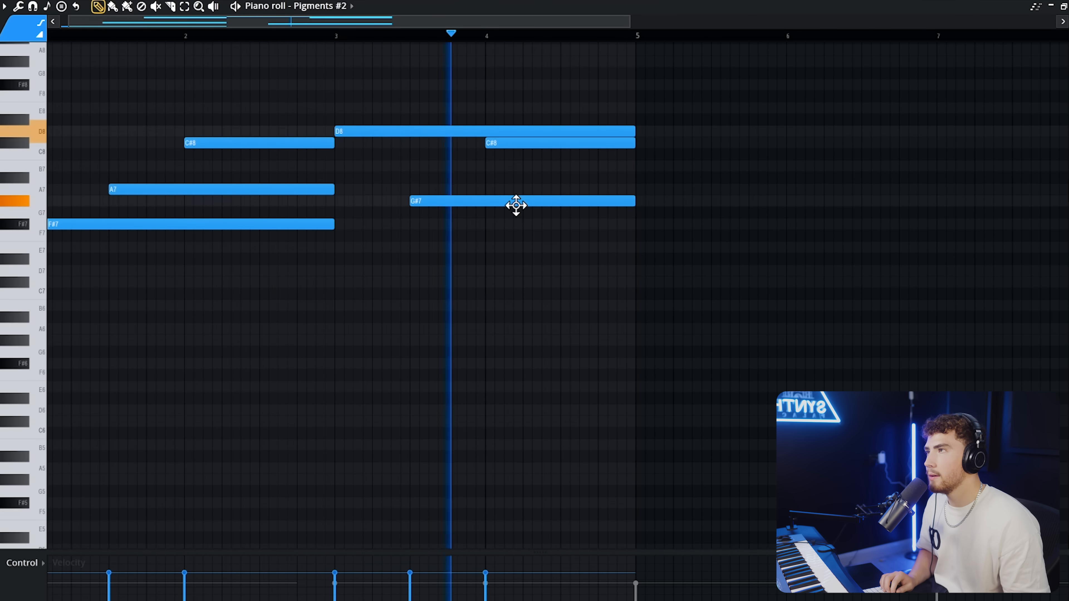
- Duplicate the Pigments #2 notes into bars 5 to 8 and lower the last C#8 note to A7
scroll(618, 313, down, 1)
key(ctrl+b)
scroll(312, 181, down, 3)
key(ctrl+d)
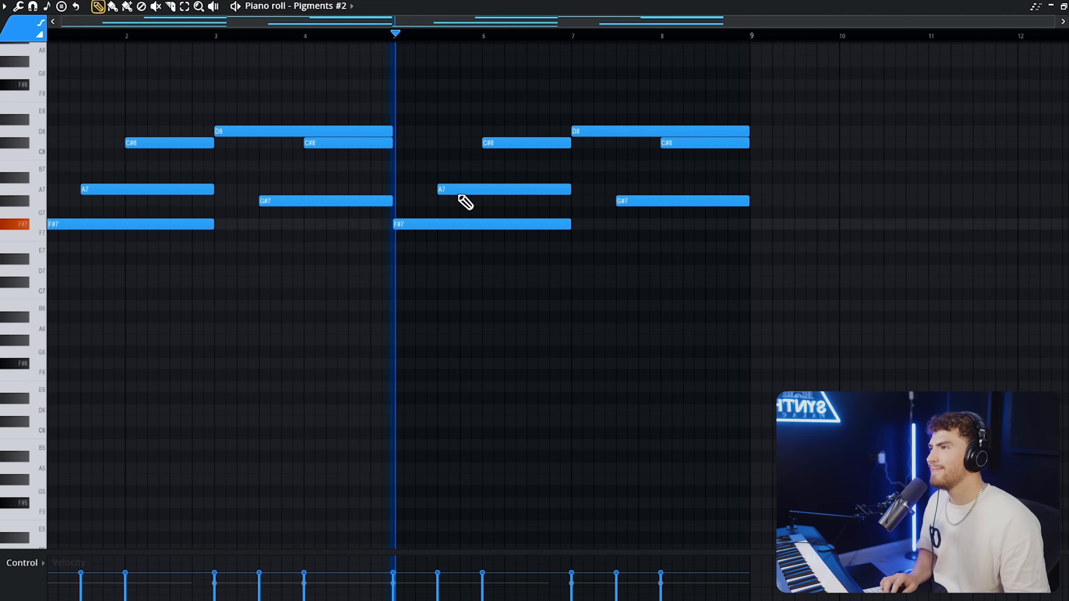
scroll(606, 201, up, 1)
drag(696, 145, 693, 194)
scroll(620, 258, down, 1)
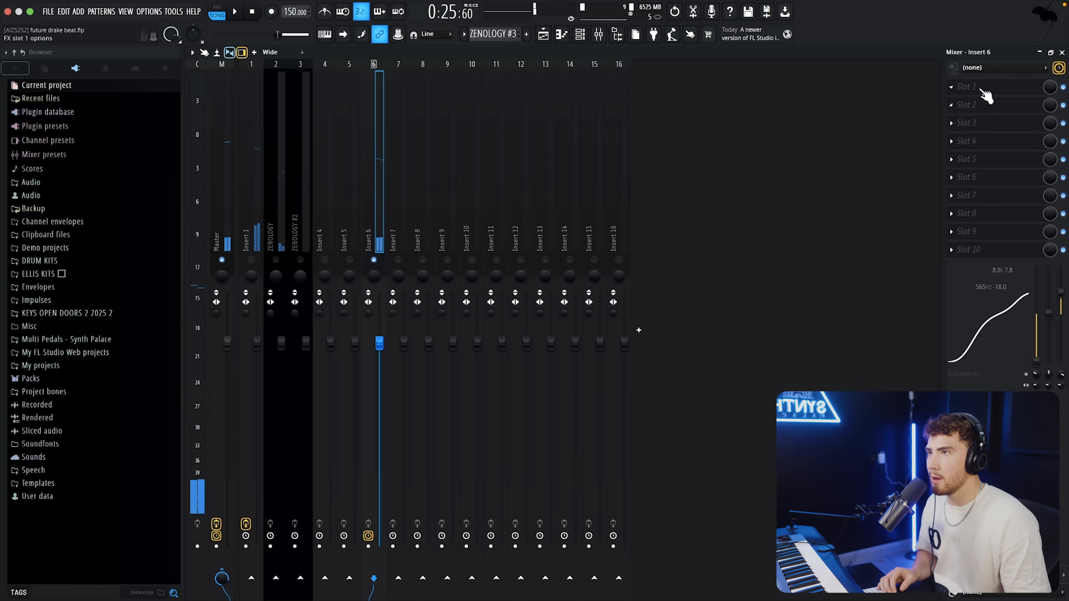
- Add ShaperBox 3 to Insert 6 with the Reverse Gear preset and close its window
click(821, 38)
click(817, 20)
text(shaper)
double_click(446, 160)
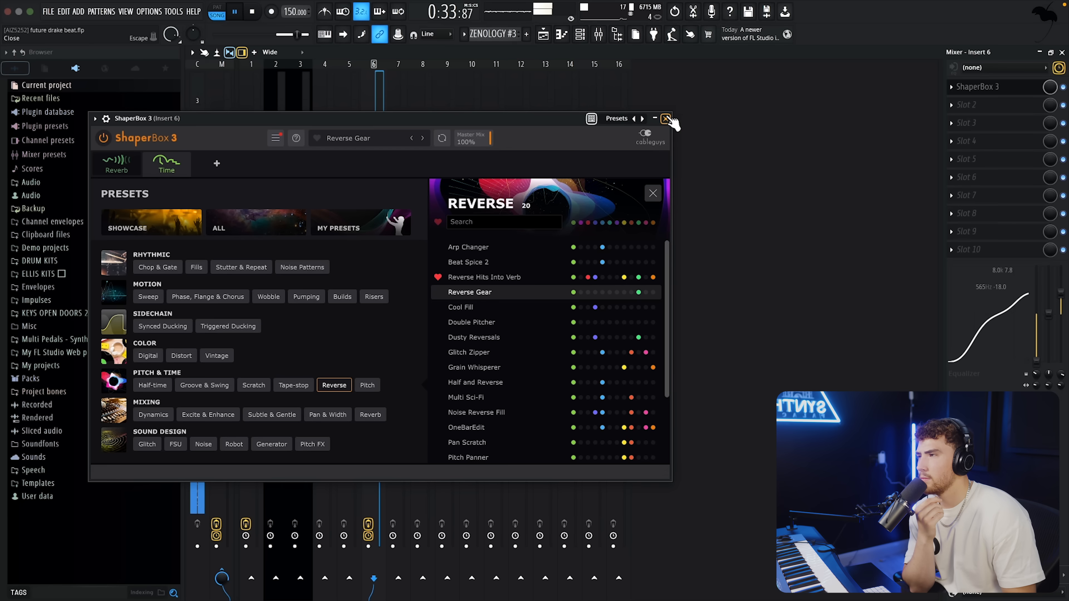
click(666, 119)
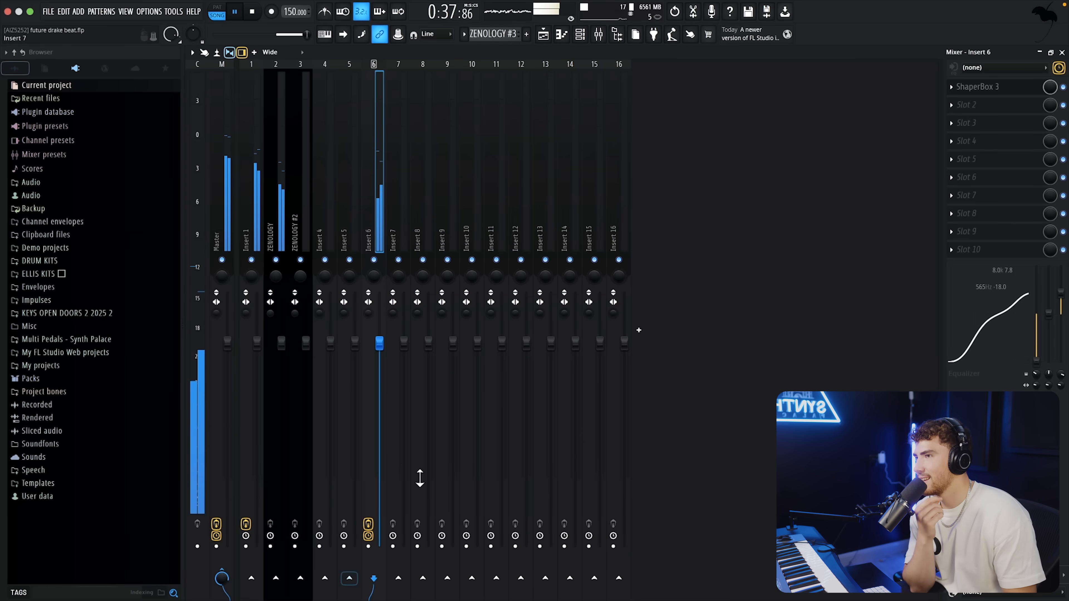
- Load the Mini Moog - Dark Arp preset from Analog Console Heritage in Pigments #2 and close the plugin
click(581, 37)
key(space)
click(492, 219)
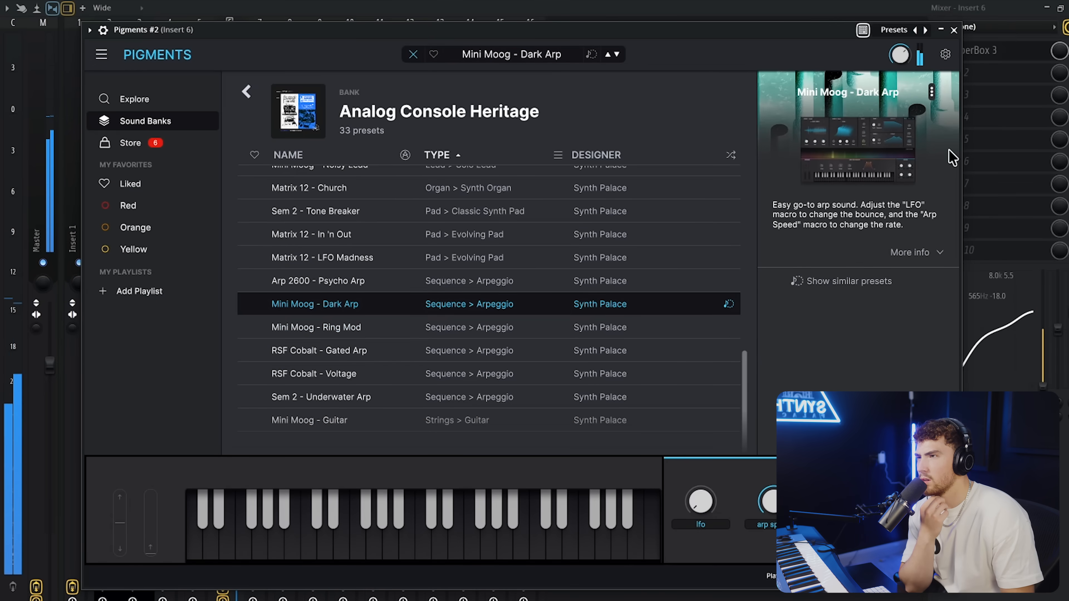
click(955, 29)
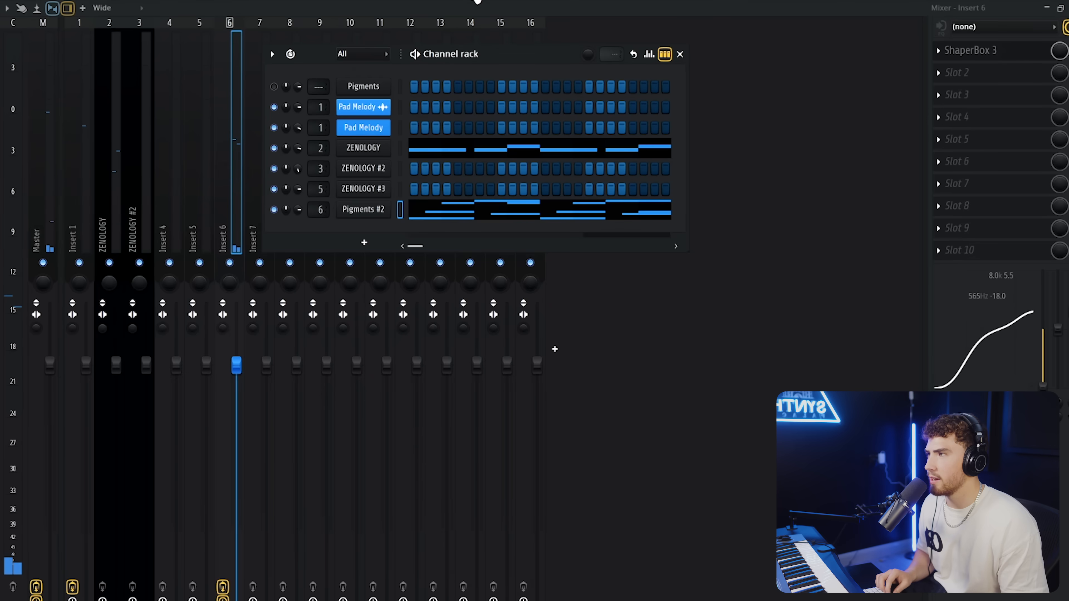
- Open the Pigments #2 part in the piano roll and deselect the G#7 and A7 notes in bars 1 and 2
key(F7)
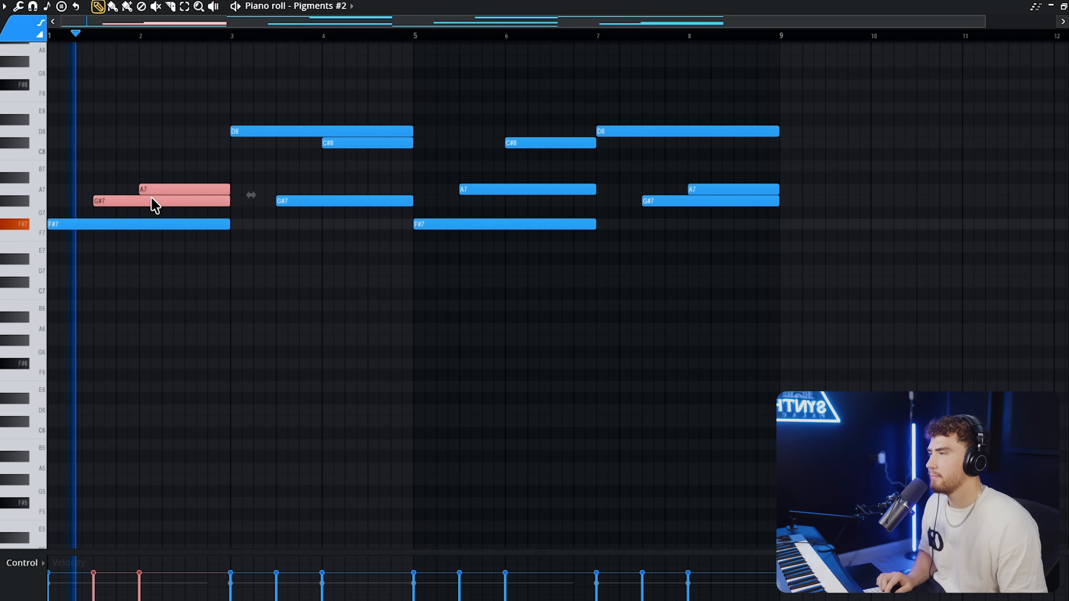
key(ctrl+d)
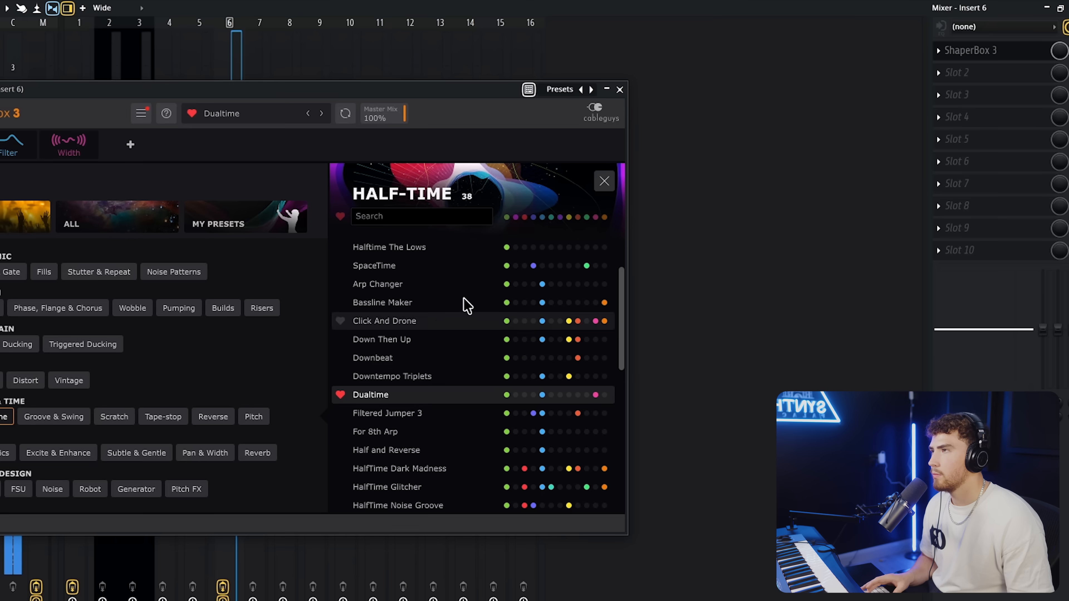
- Reshape the Time curve of the Dualtime preset in Insert 6's ShaperBox 3 and play it back
drag(493, 94, 740, 41)
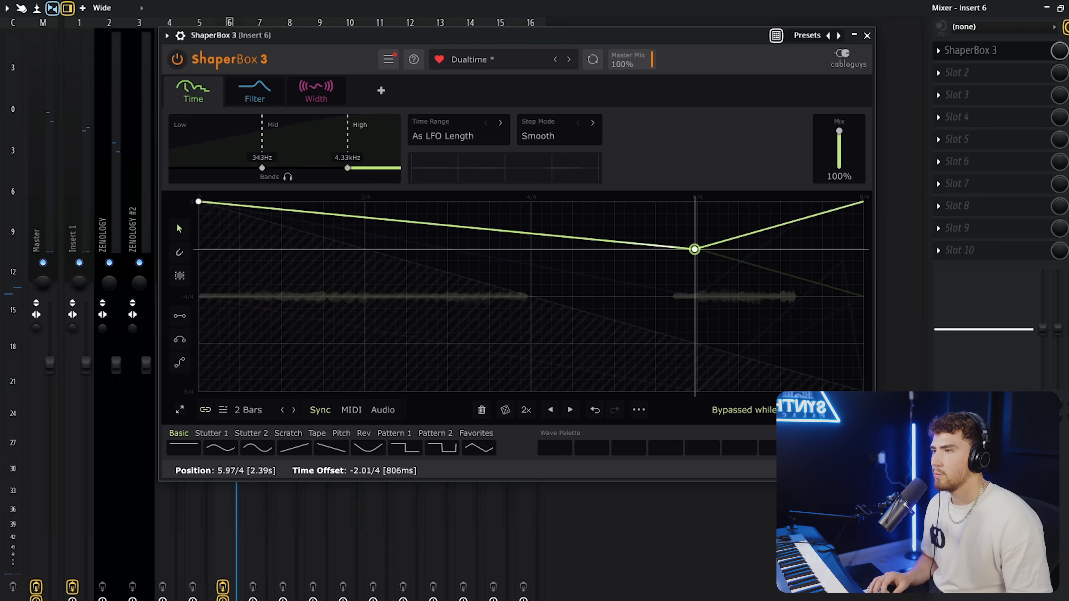
key(space)
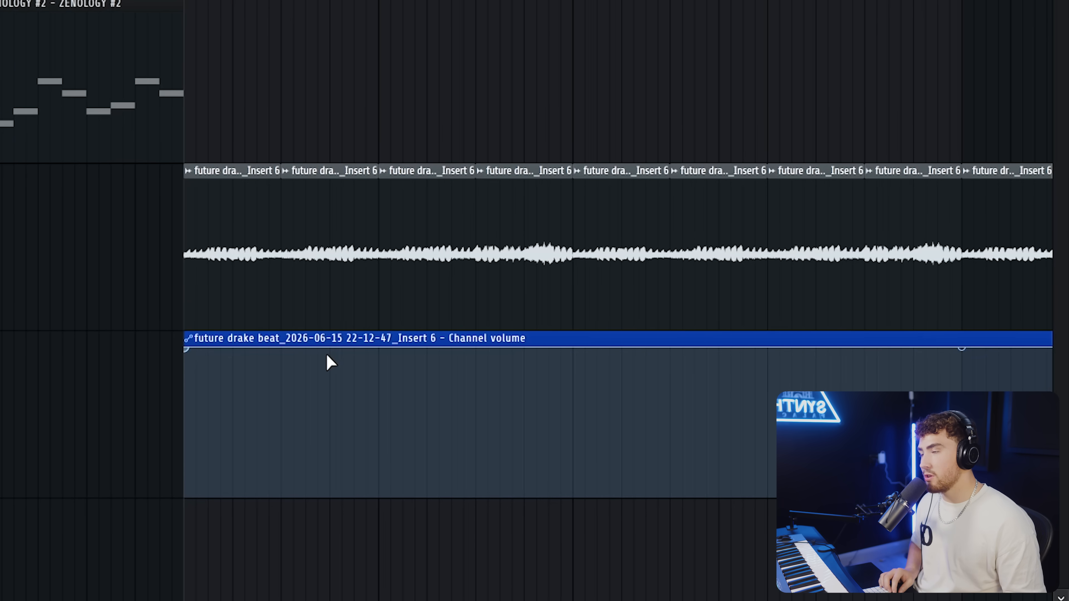
- Automate the rendered Insert 6 audio's channel volume to drop to zero under the fourth slice and return to full at that slice's end
scroll(287, 353, up, 1)
drag(554, 53, 574, 220)
scroll(578, 242, down, 3)
key(ctrl+d)
scroll(588, 412, up, 2)
key(space)
scroll(543, 394, up, 1)
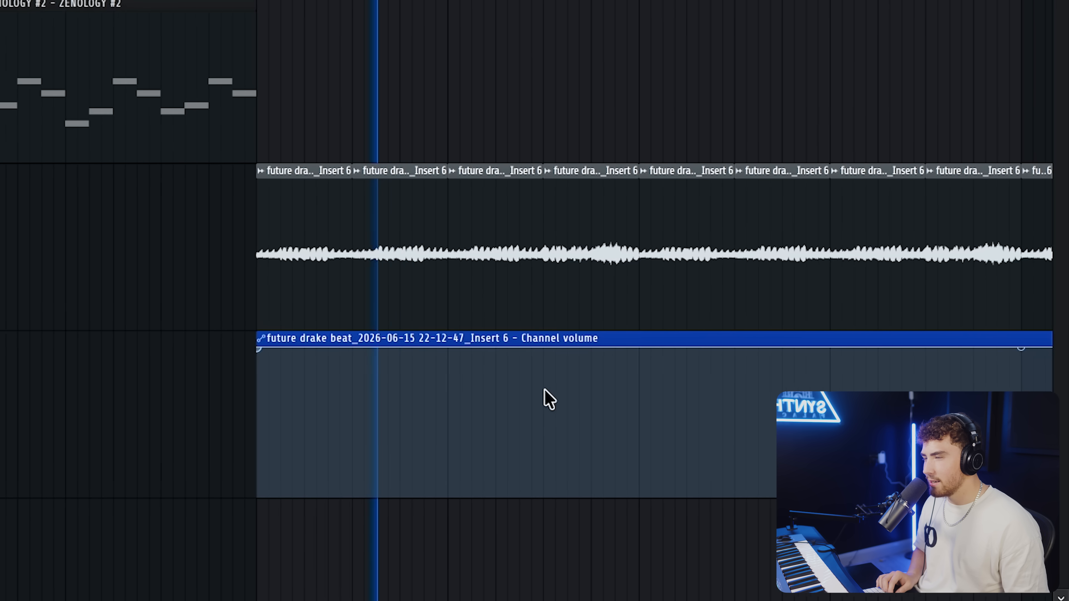
drag(587, 122, 573, 281)
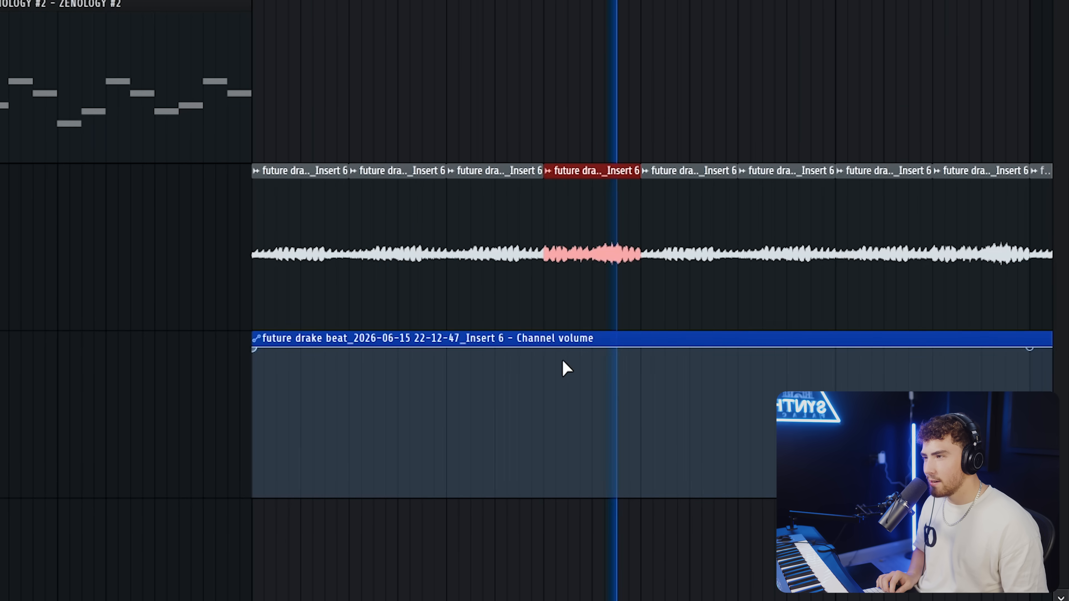
drag(593, 350, 544, 498)
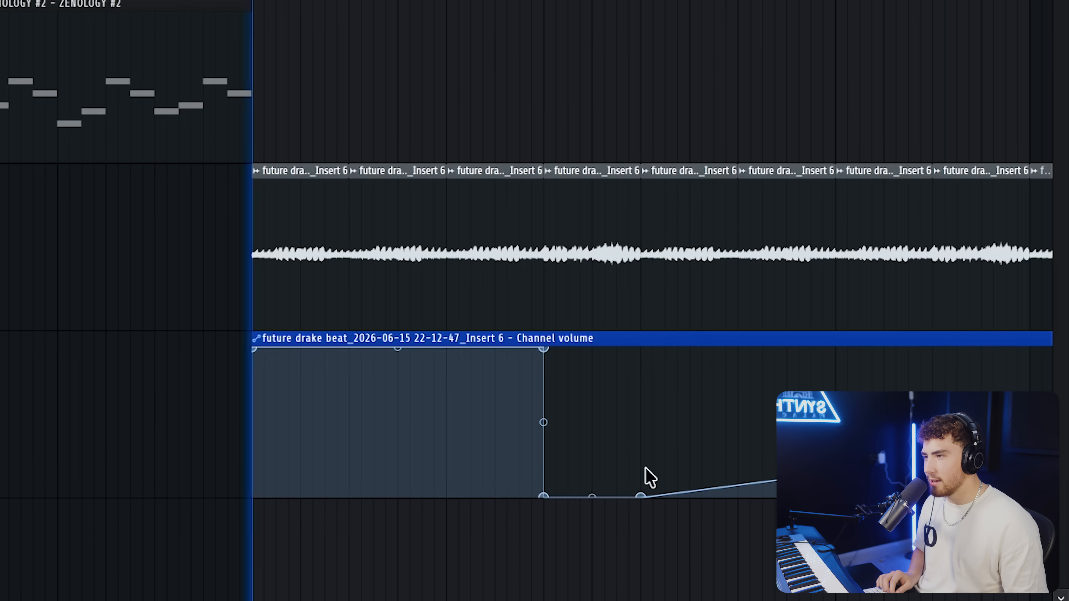
drag(640, 495, 645, 311)
- Trim the channel volume automation clip to two bars without its end point and repeat it three times up to bar 25
scroll(645, 346, down, 4)
right_click(750, 353)
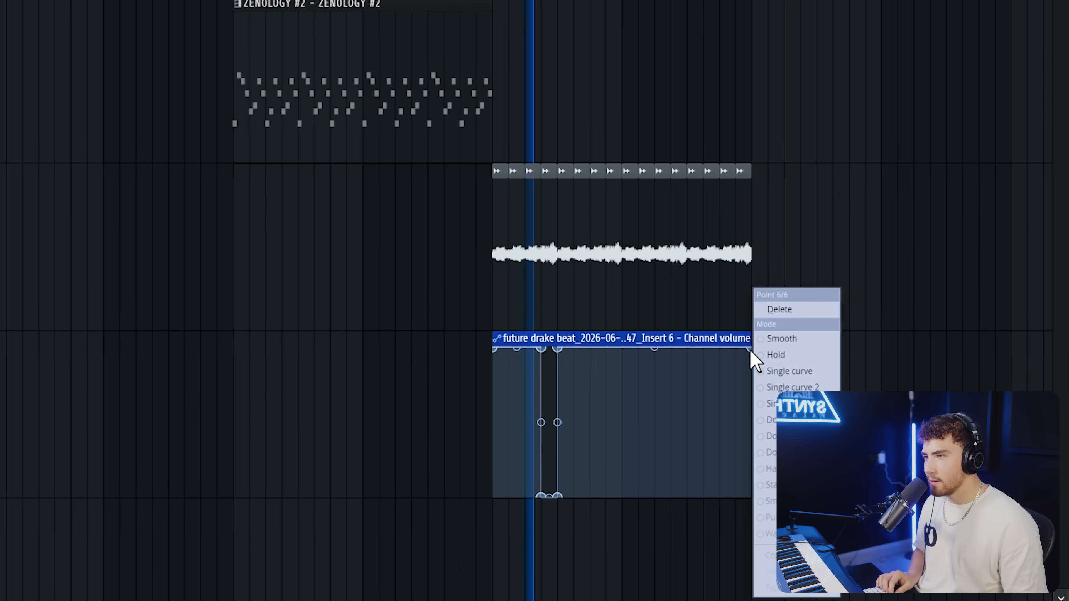
click(779, 310)
drag(606, 358, 453, 375)
key(ctrl+b)
key(ctrl+b)
key(ctrl+b)
key(ctrl+d)
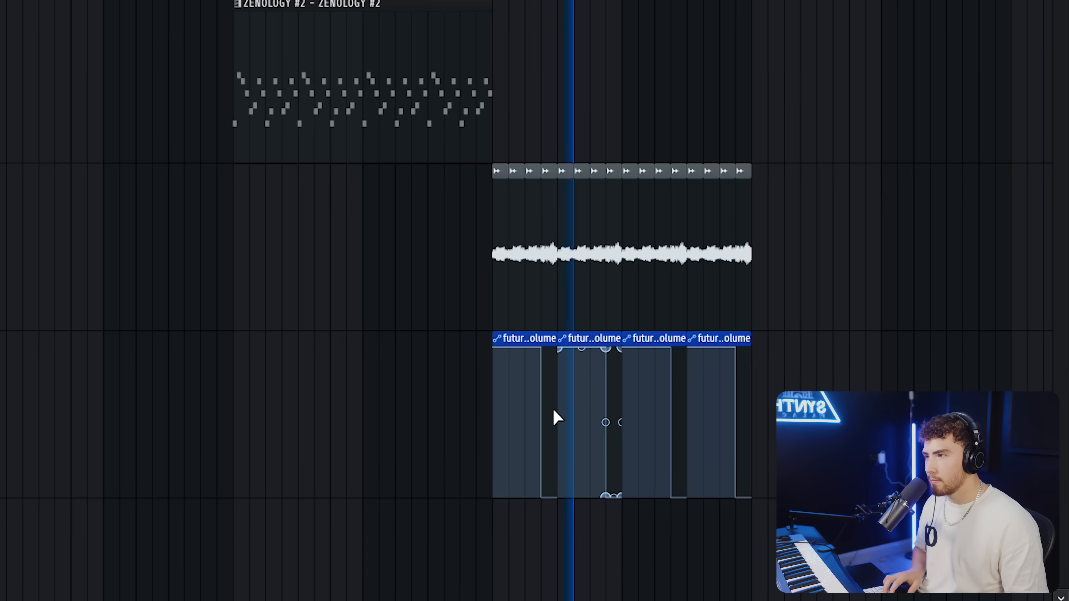
scroll(553, 417, up, 4)
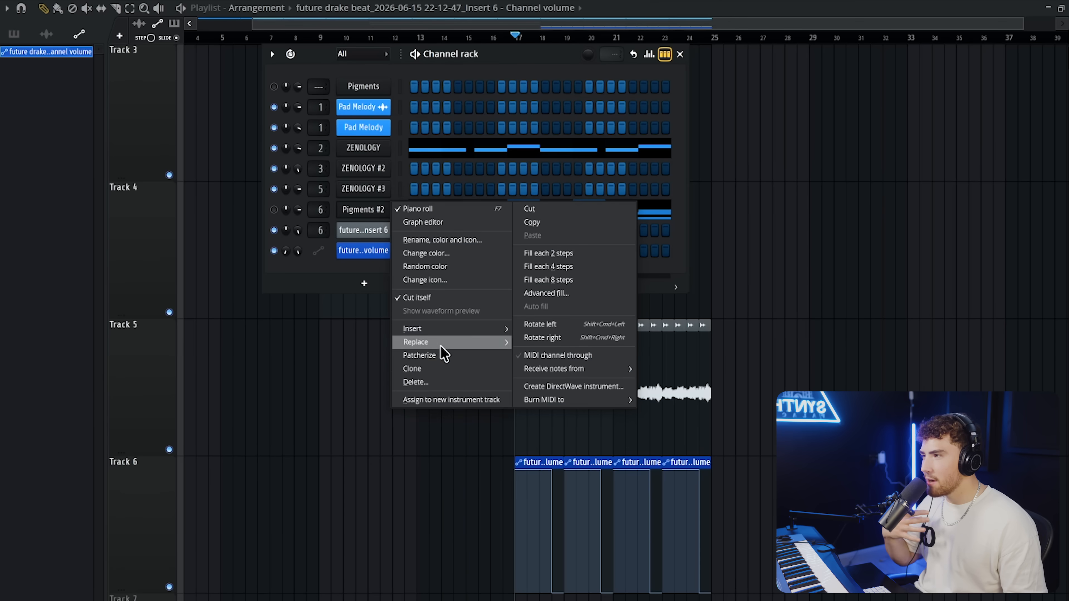
- Clone the Pigments #2 channel onto Insert 7 and load the Pro One - Growler preset in the copy
click(447, 369)
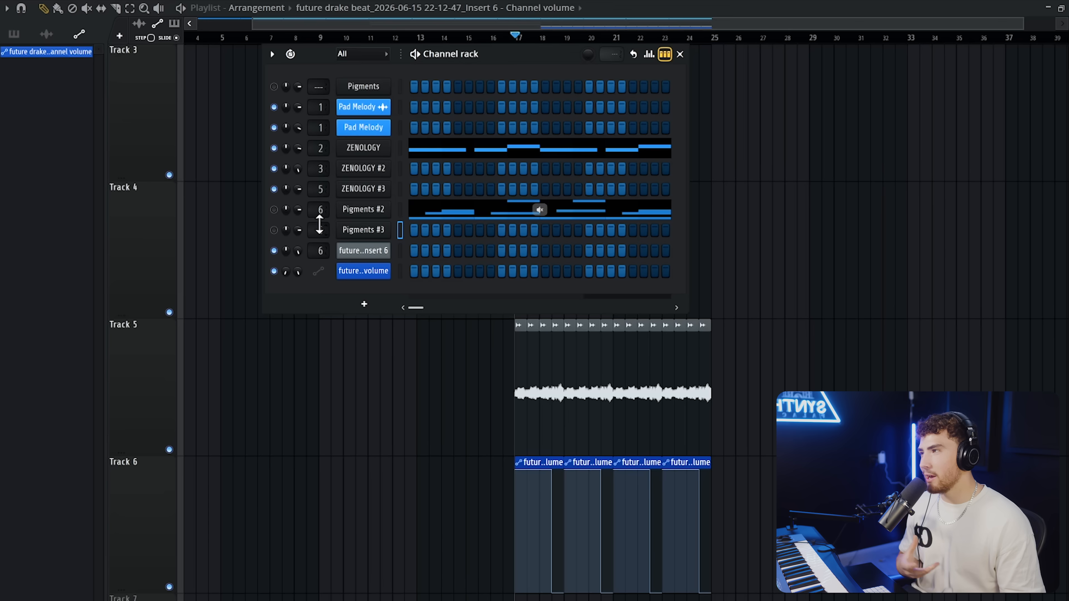
right_click(386, 238)
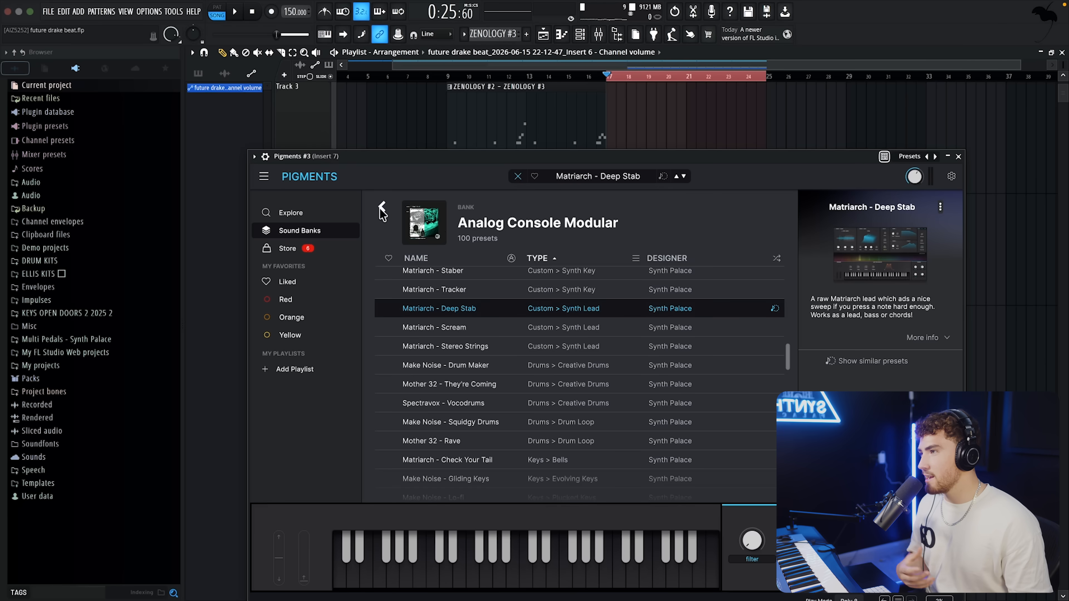
click(380, 208)
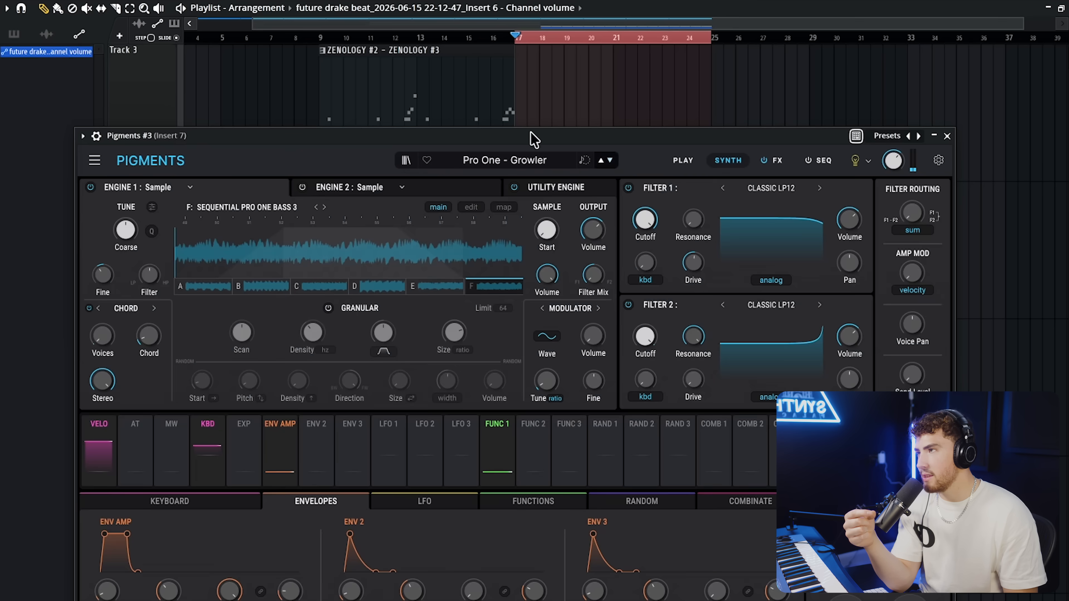
drag(530, 138, 522, 74)
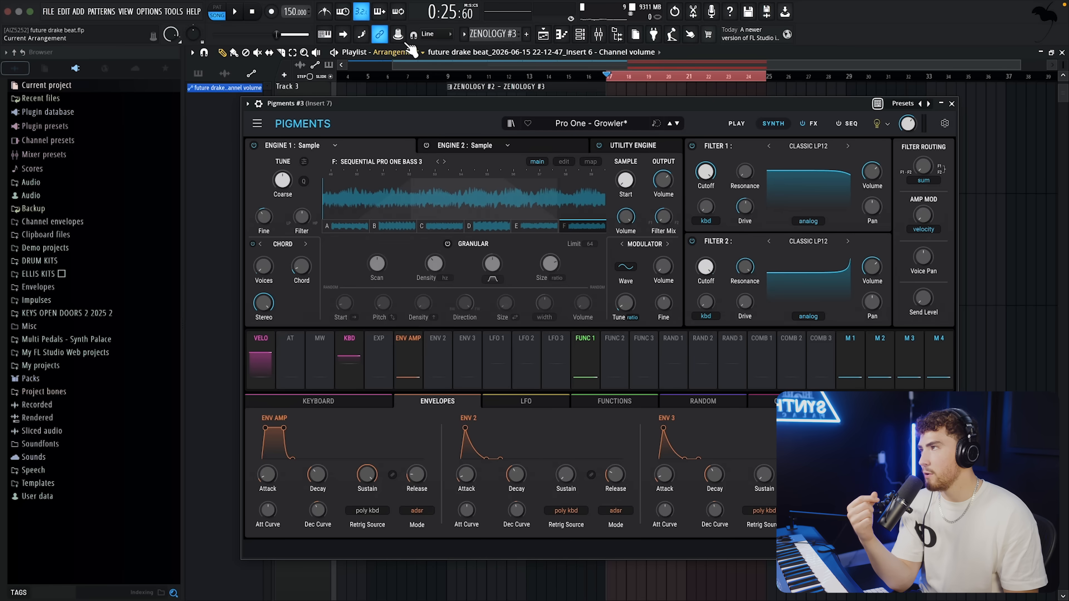
- Create an automation clip for Pigments #3's Engine 1 Coarse tuning and shape its start into a rising ramp from bar 17
click(399, 36)
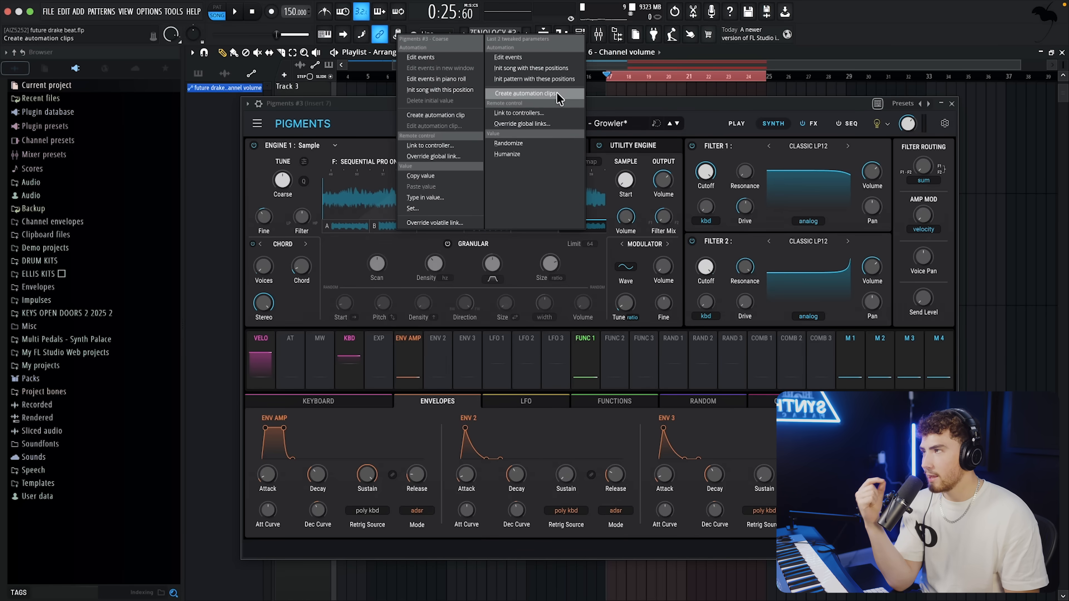
click(524, 93)
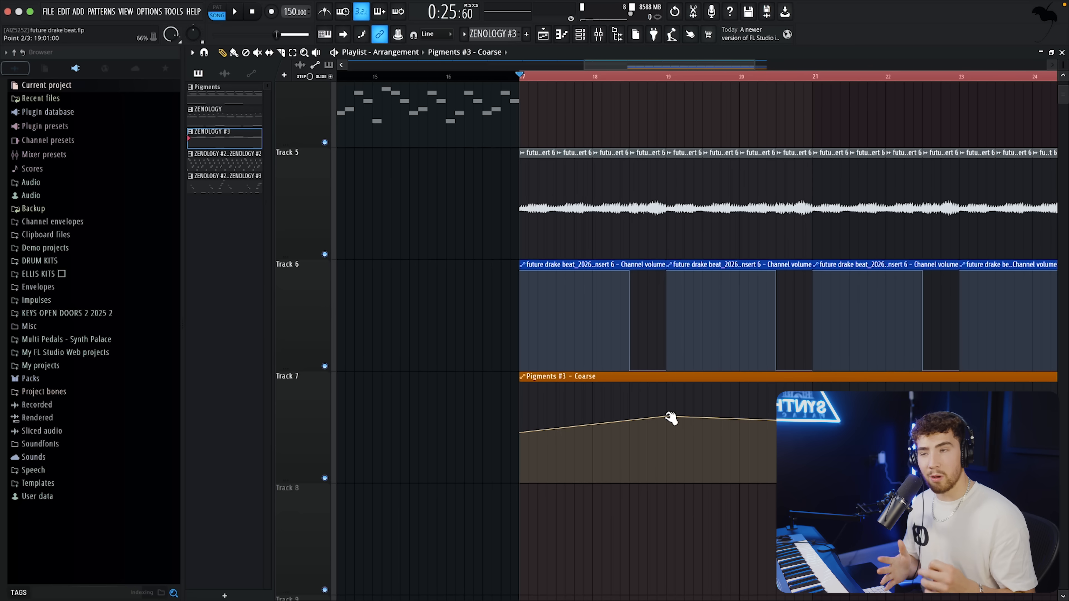
key(space)
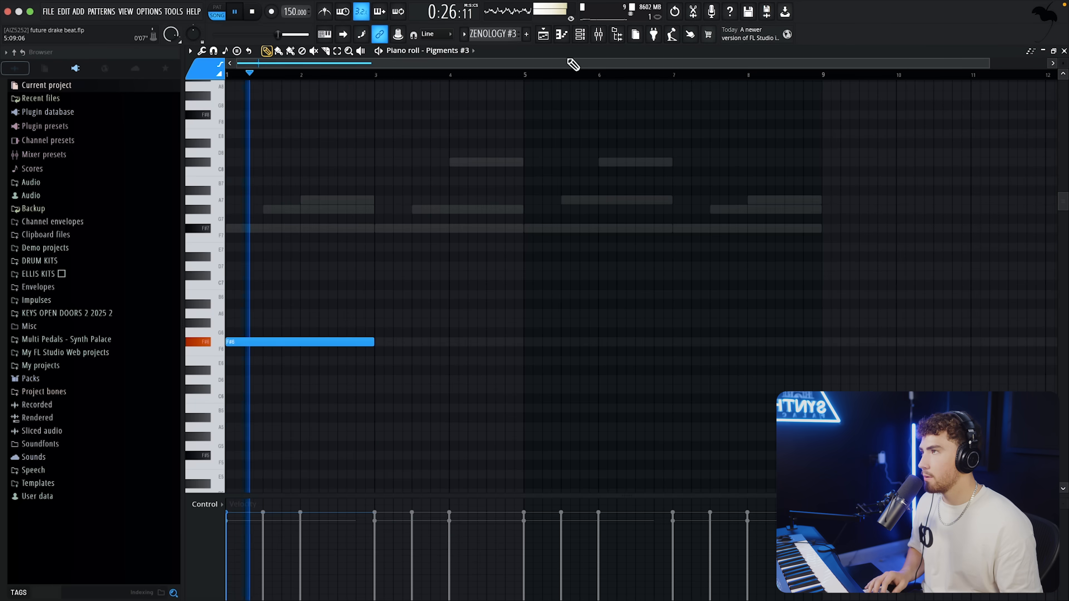
key(F5)
key(space)
scroll(669, 425, up, 3)
right_click(666, 430)
drag(666, 430, 667, 386)
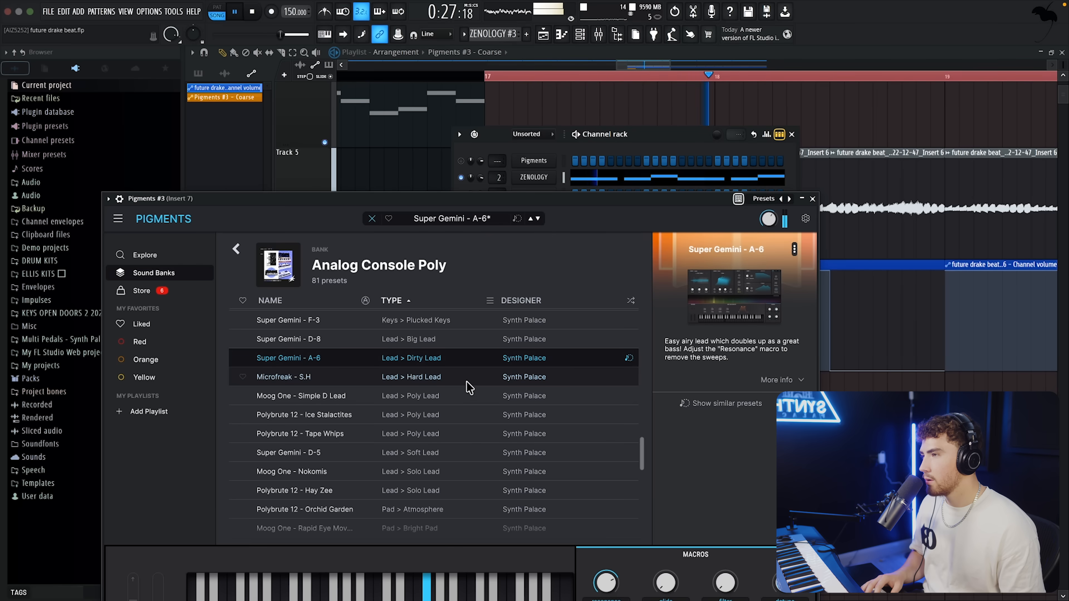
- Switch Pigments #3 to the Super Gemini - A-6 preset, close the plugin and open its notes
key(space)
click(813, 198)
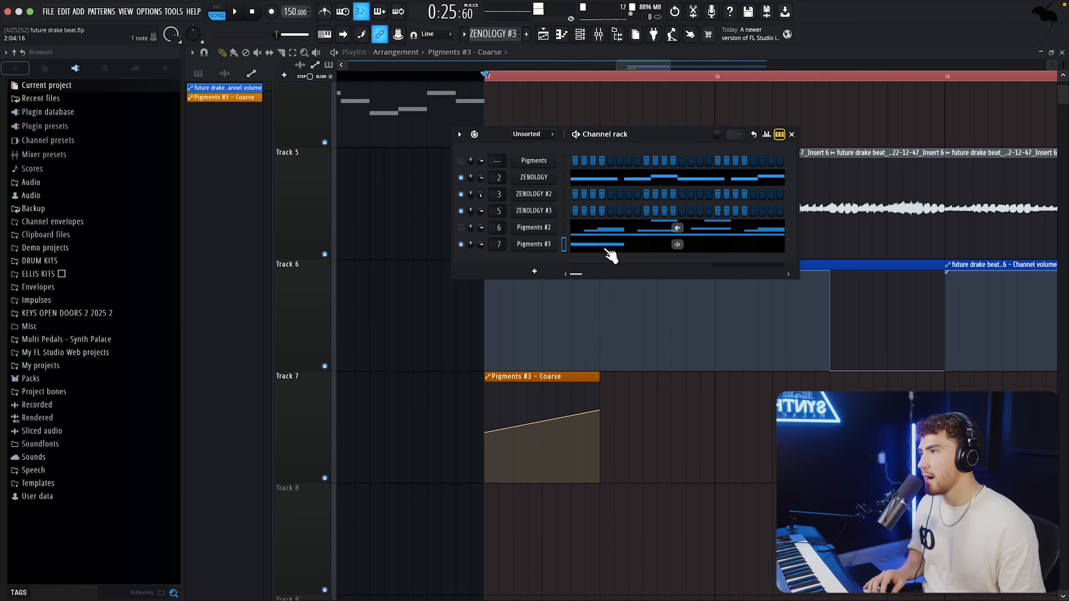
click(606, 252)
- Extend the Pigments #3 Coarse automation clip to bar 21, holding the raised pitch until bar 19 and dropping it back there
scroll(306, 239, down, 4)
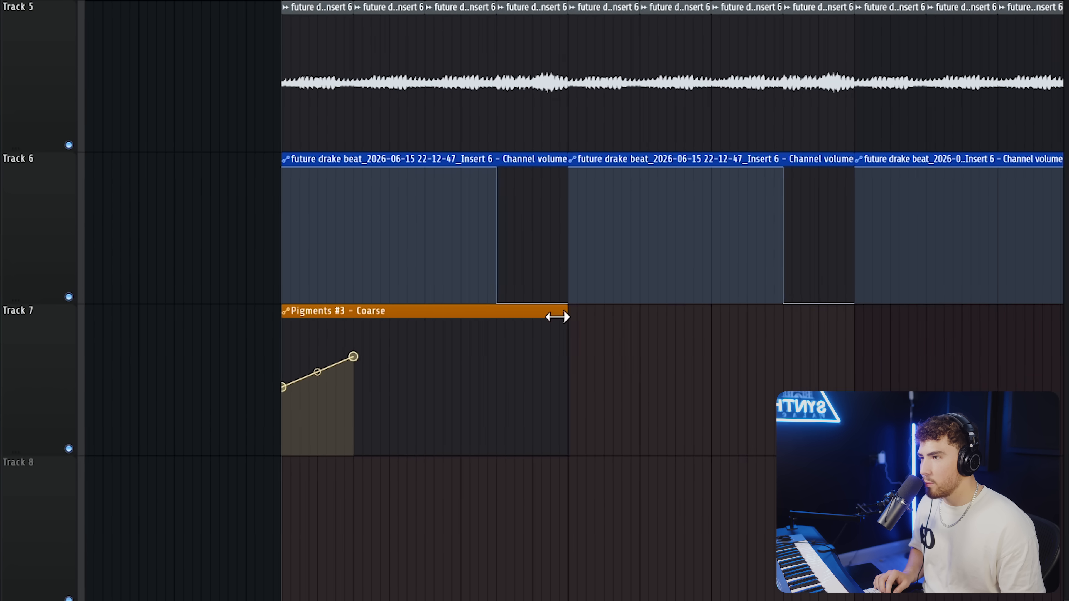
drag(566, 316, 662, 329)
scroll(633, 331, down, 3)
scroll(189, 366, up, 2)
scroll(505, 360, up, 3)
right_click(518, 358)
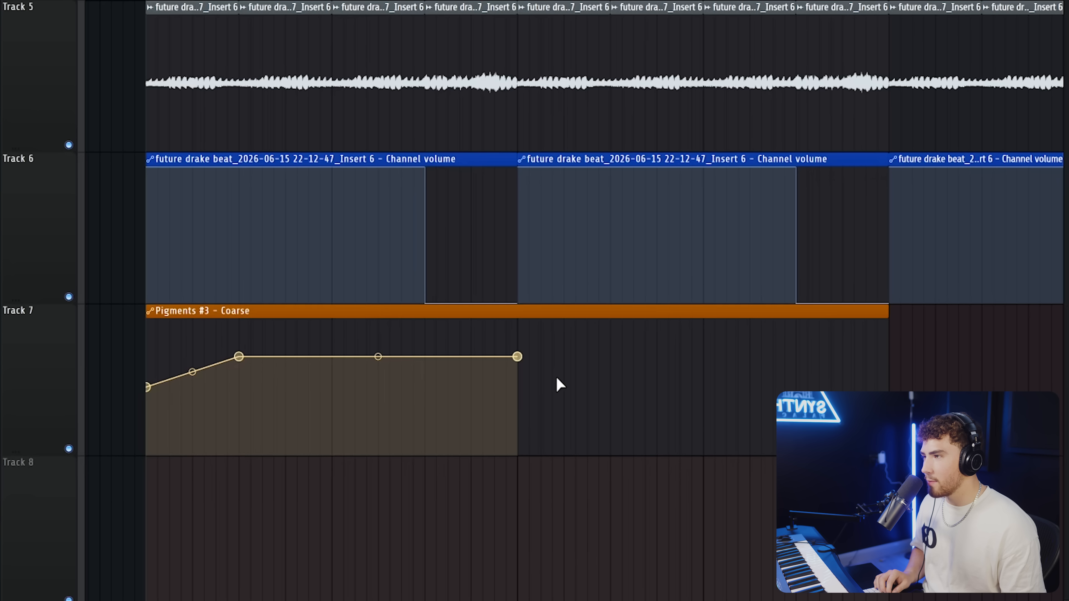
right_click(517, 394)
right_click(517, 395)
click(489, 402)
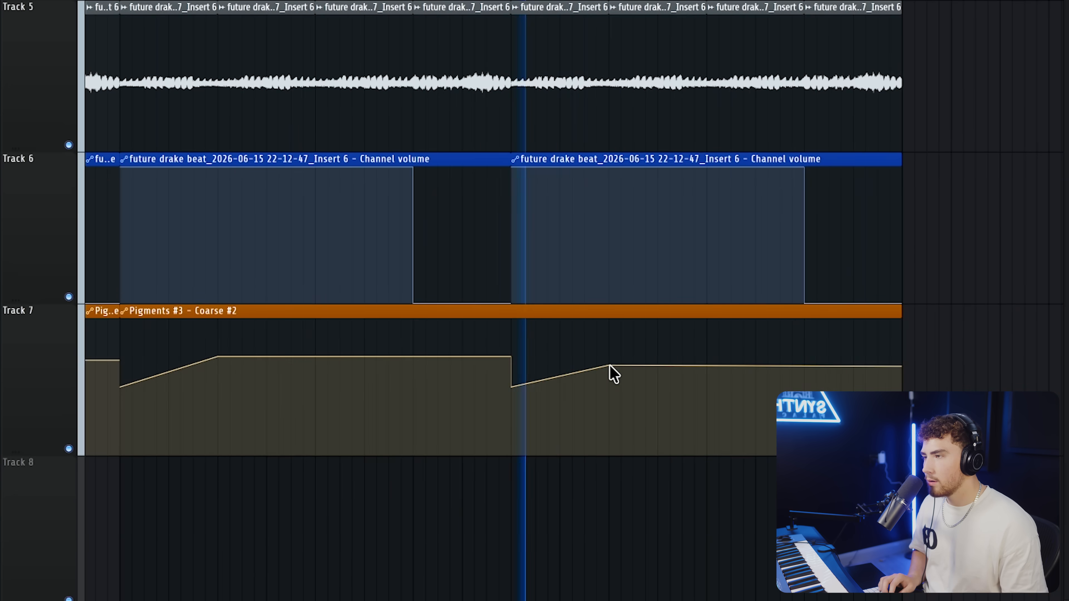
- Lower the end point of the second ramp in the Pigments #3 - Coarse #2 automation clip
right_click(609, 365)
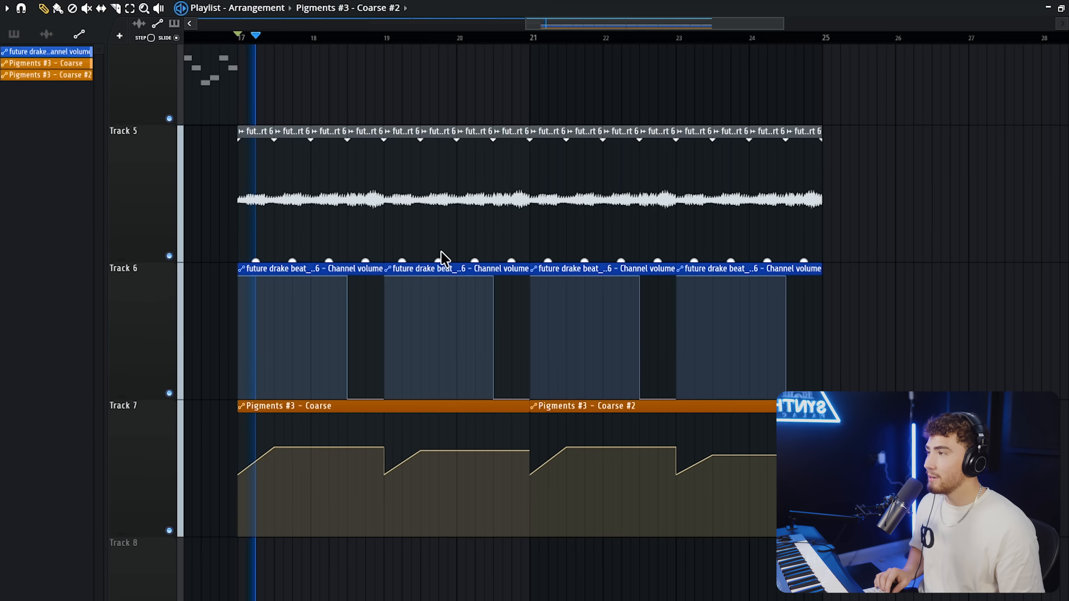
scroll(437, 255, down, 3)
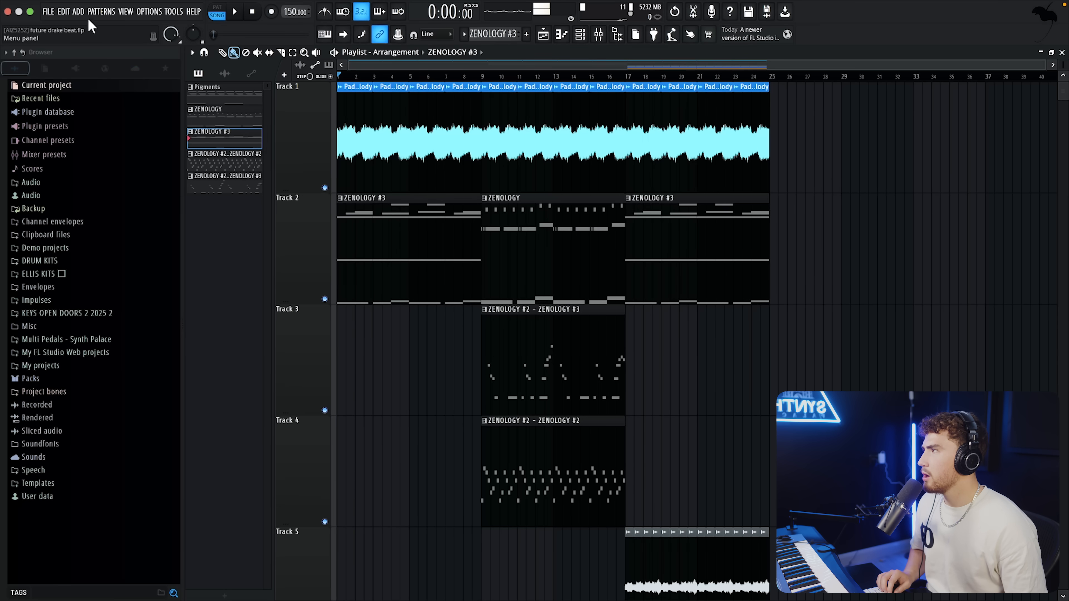
- Make the opening eight bars of Track 2 a separate pattern and the Pad Melody clips from bar 25 unique
click(101, 12)
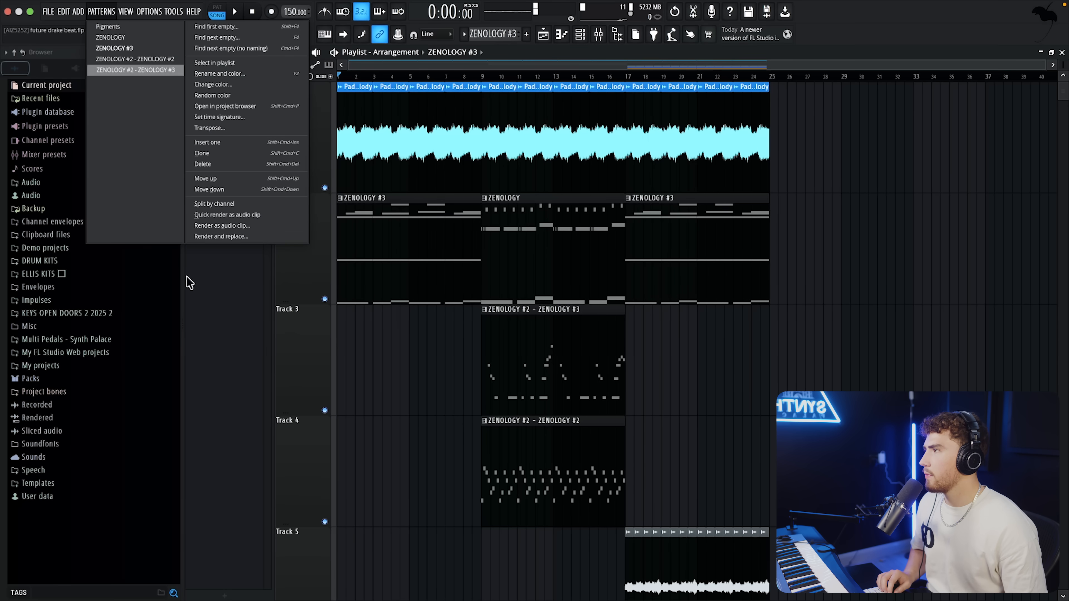
click(242, 213)
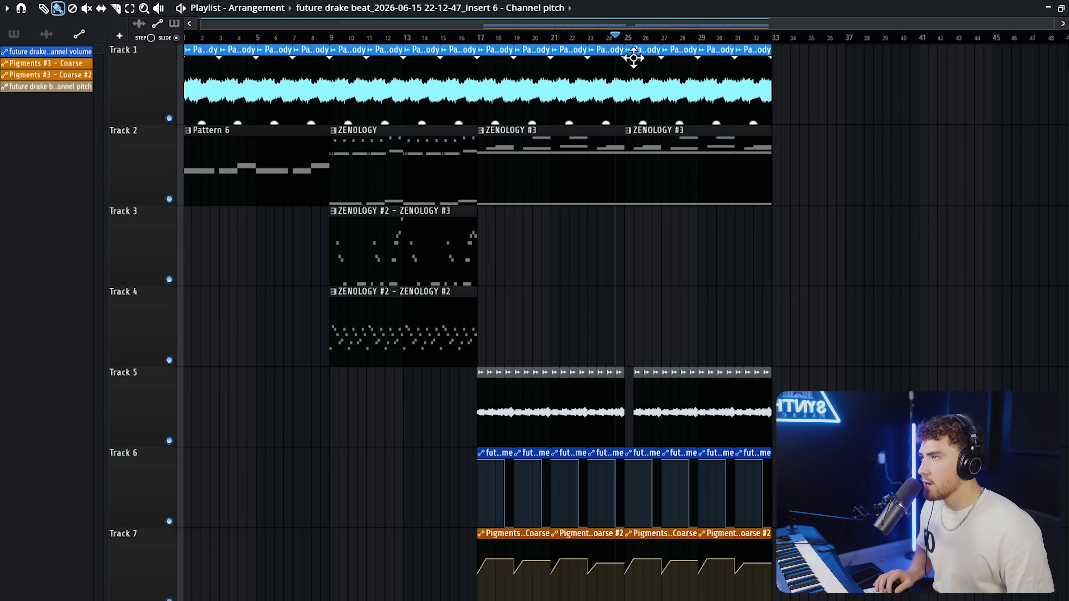
right_click(624, 56)
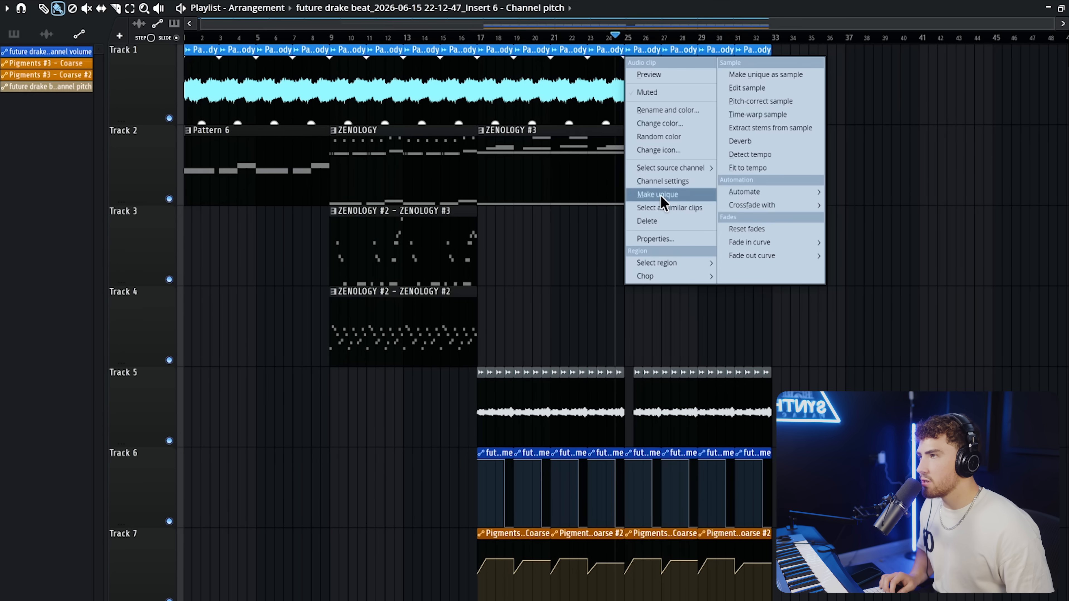
click(658, 194)
double_click(640, 72)
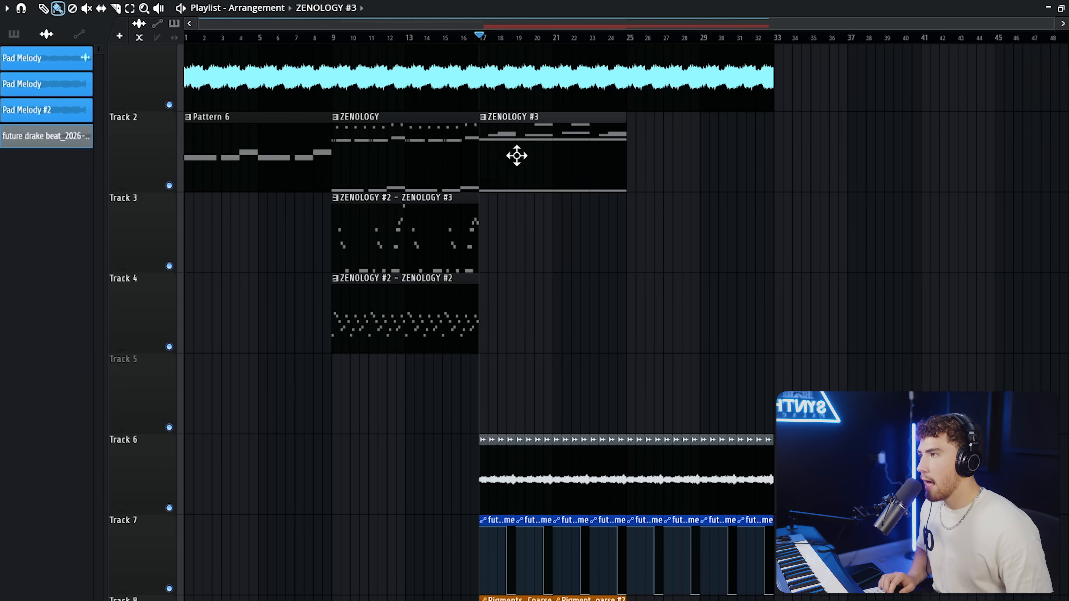
- Move the ZENOLOGY #3 clip at bar 17 down to Track 5 and place Pattern 6 on Track 2 at bar 25
drag(516, 155, 517, 399)
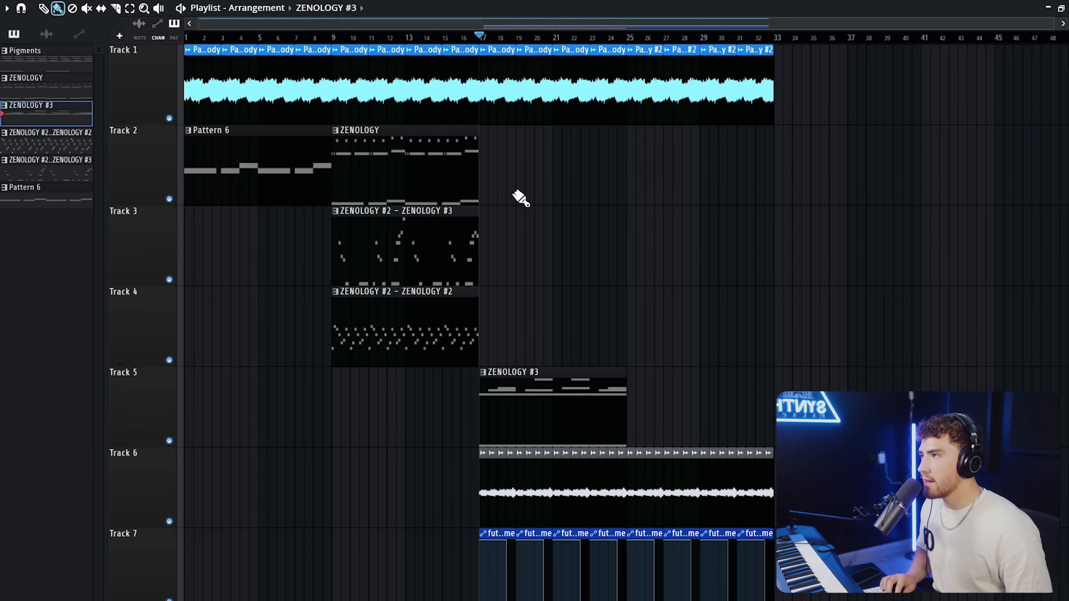
drag(519, 170, 682, 151)
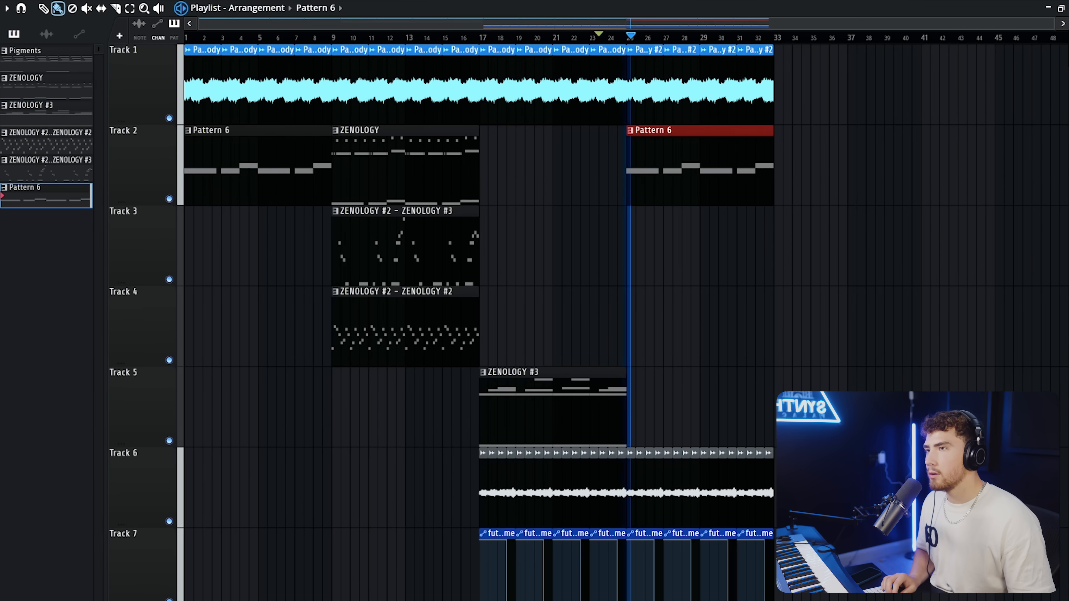
scroll(627, 323, down, 1)
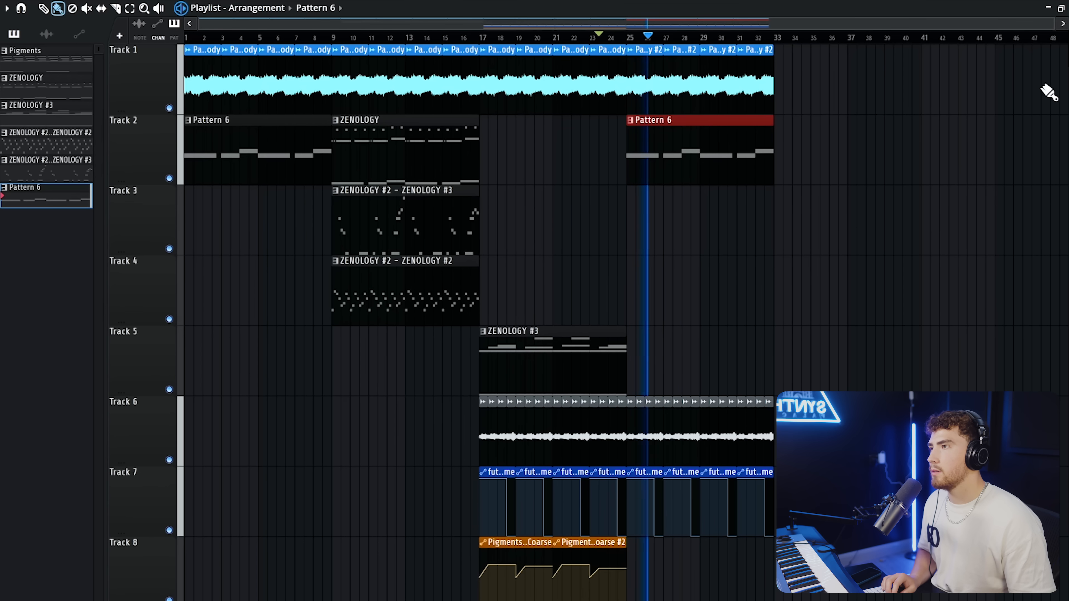
click(844, 595)
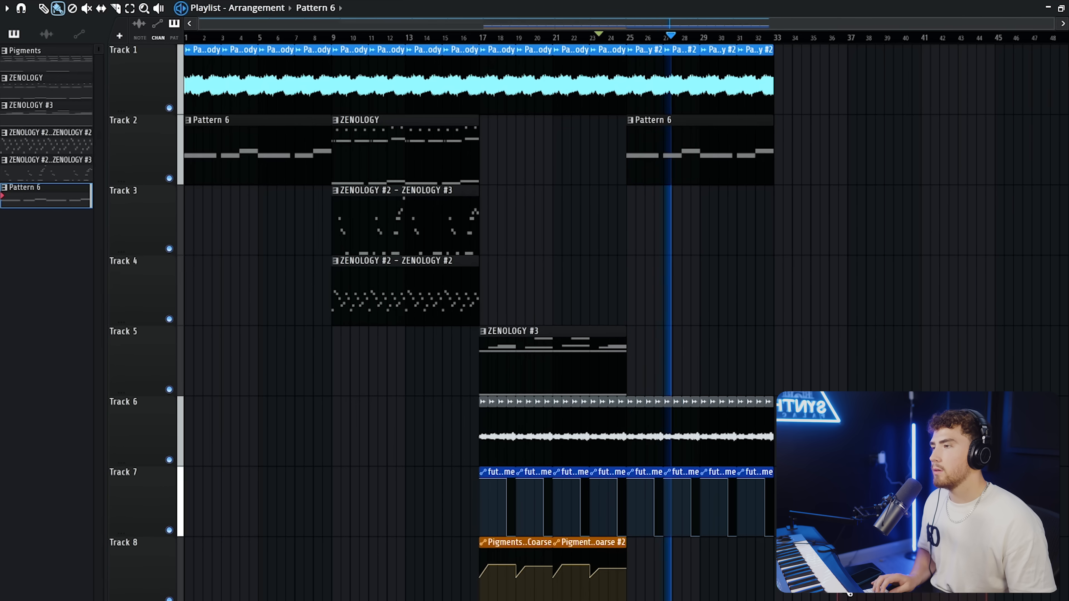
drag(291, 322, 264, 44)
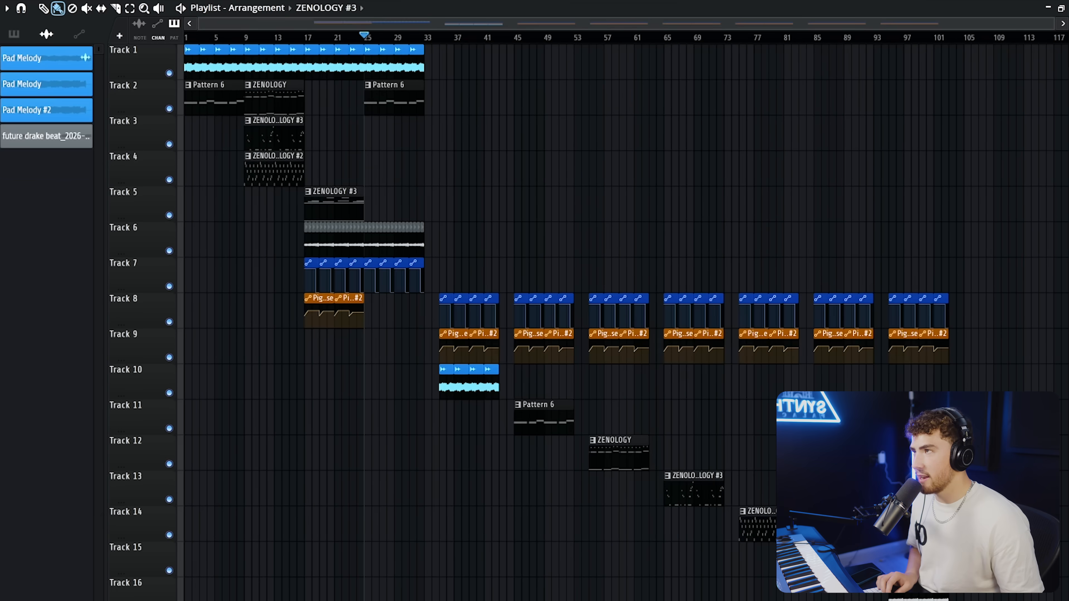
key(F9)
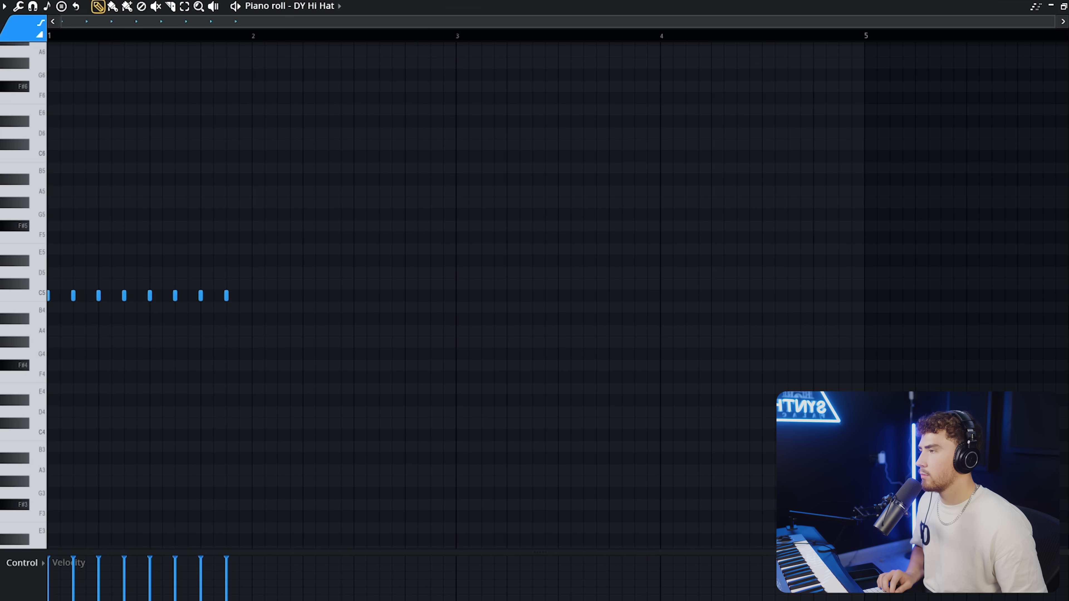
- Duplicate the one-bar DY Hi Hat pattern repeatedly until it fills eight bars, and clear the selection
key(space)
scroll(250, 74, down, 1)
key(ctrl+b)
key(ctrl+b)
key(ctrl+b)
key(ctrl+b)
key(ctrl+b)
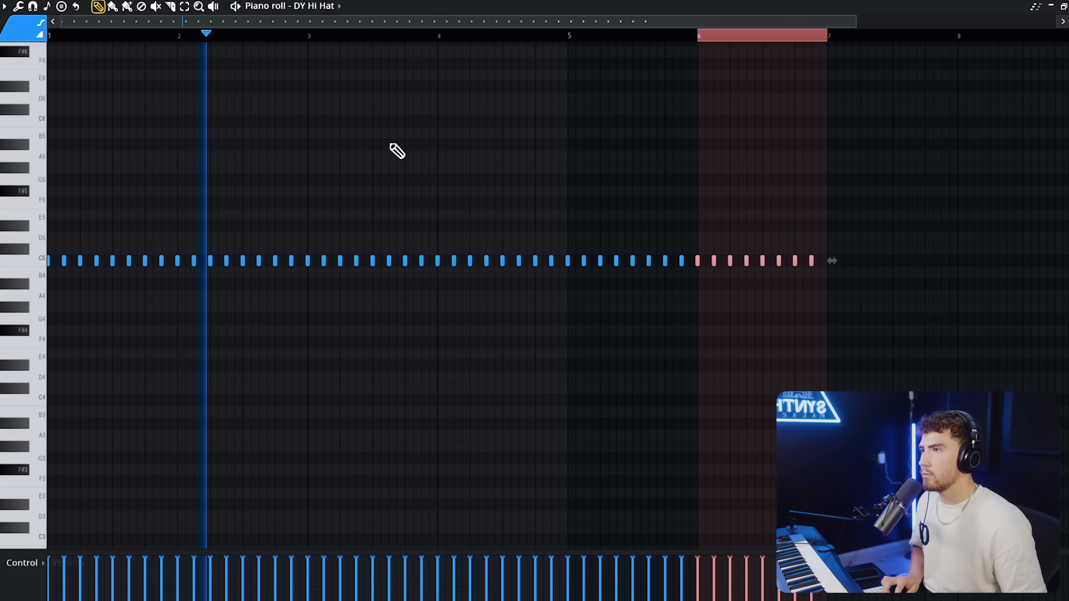
key(ctrl+b)
key(ctrl+b)
click(587, 387)
drag(587, 386, 628, 366)
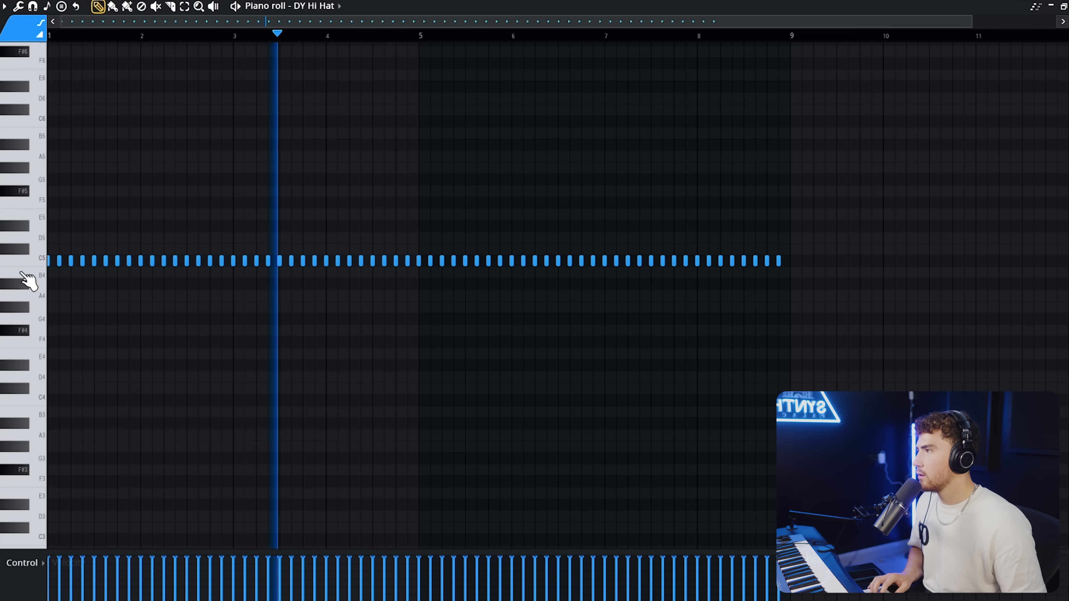
- Check the project tempo
key(F6)
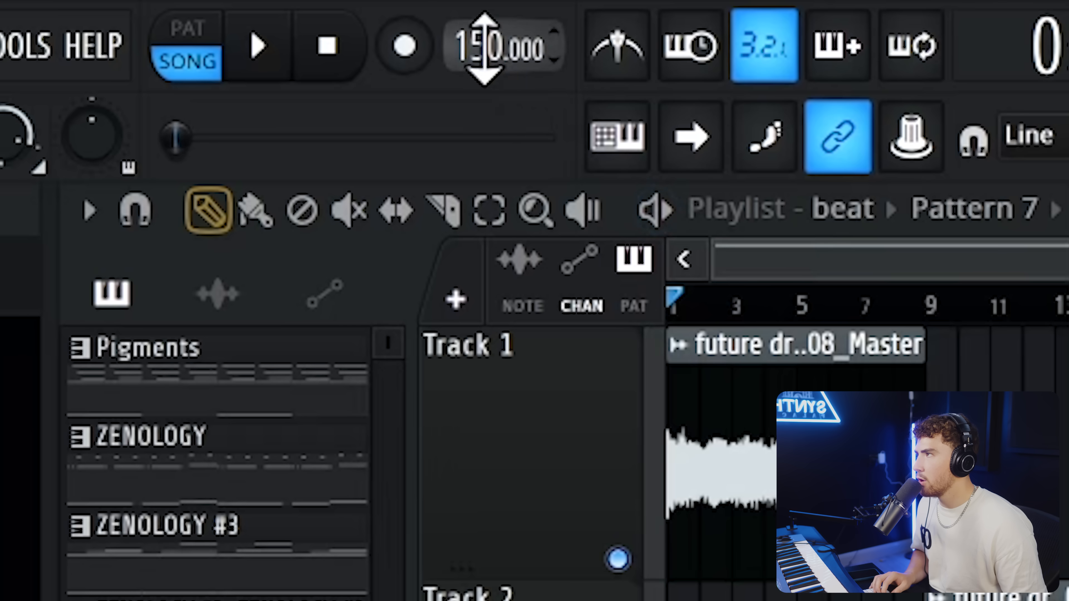
drag(477, 48, 477, 38)
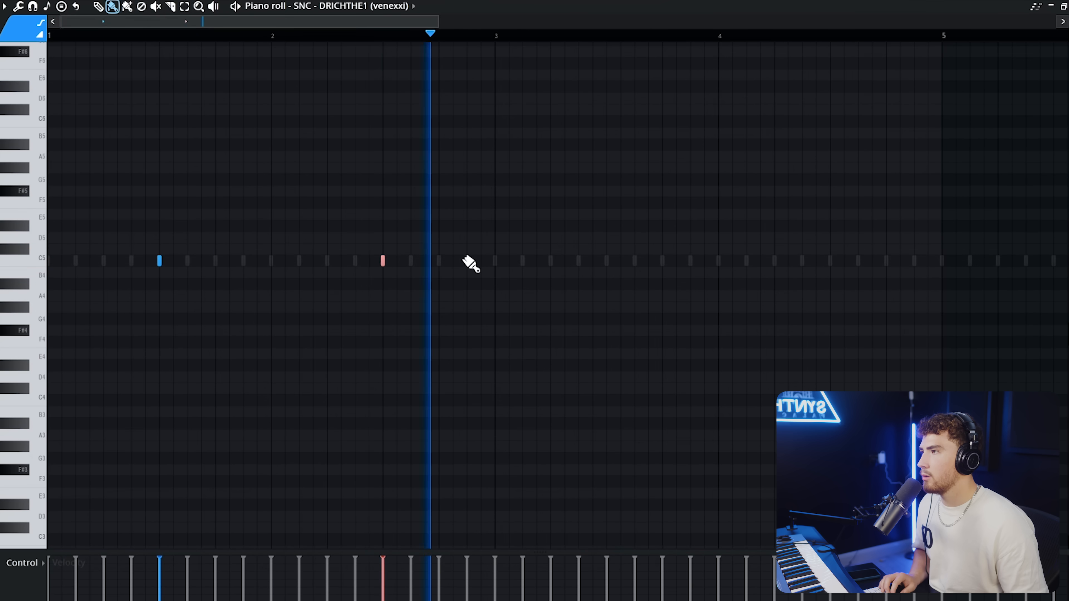
- Select the two-bar SNC - DRICHTHE1 snare pattern and duplicate it until it fills eight bars
drag(491, 38, 49, 37)
key(ctrl+b)
scroll(606, 182, down, 5)
key(ctrl+b)
key(ctrl+b)
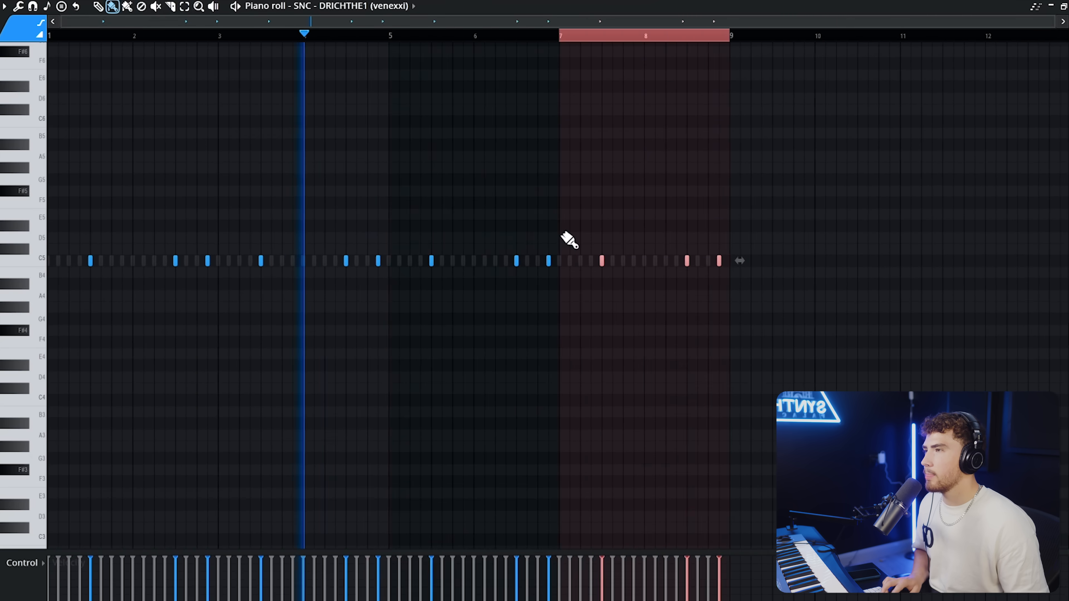
key(ctrl+d)
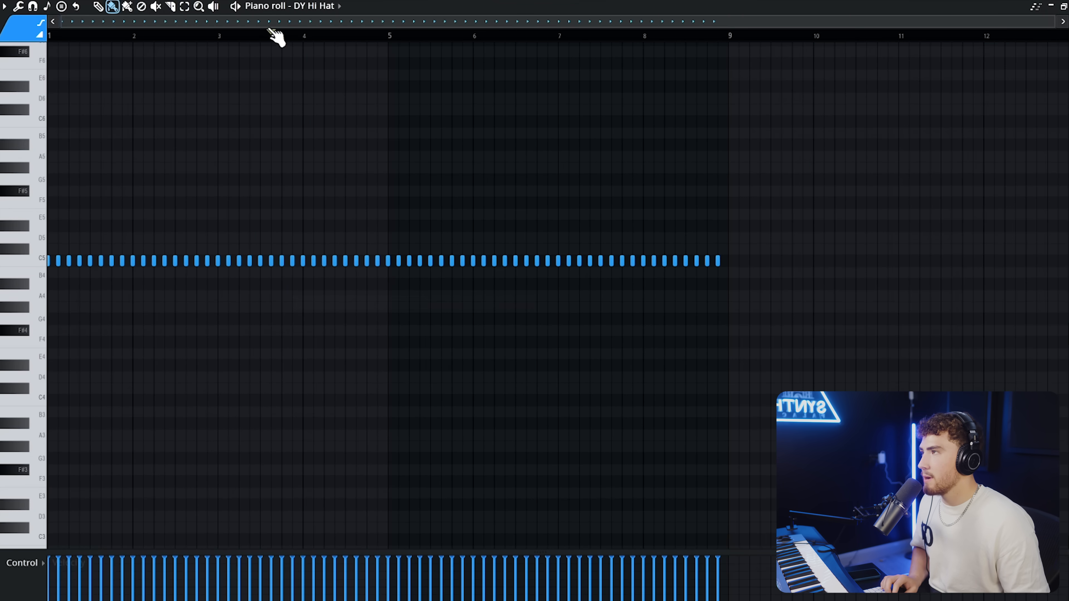
- Erase some DY Hi Hat notes in the first four bars and paint fast rolls on G4, A#4, B4 and G#4
scroll(378, 258, up, 6)
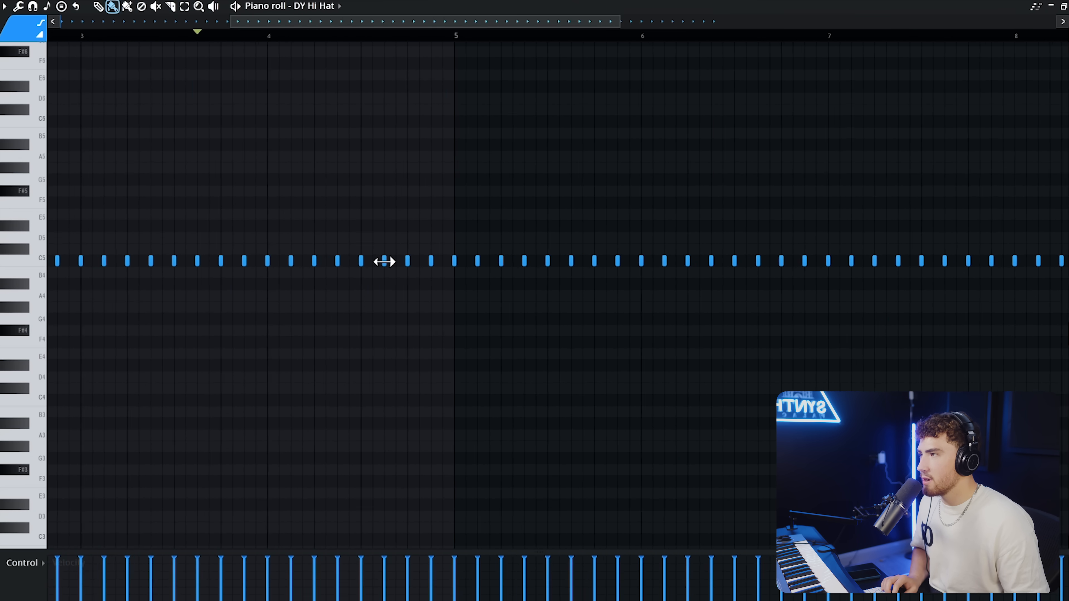
scroll(429, 266, down, 6)
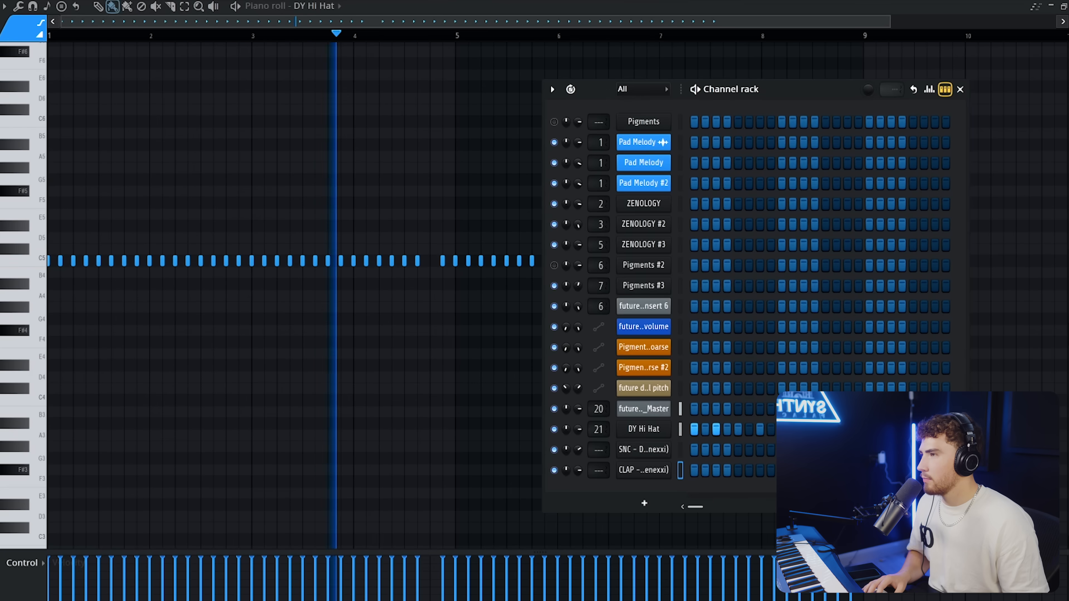
key(F6)
scroll(437, 335, down, 1)
scroll(438, 335, up, 5)
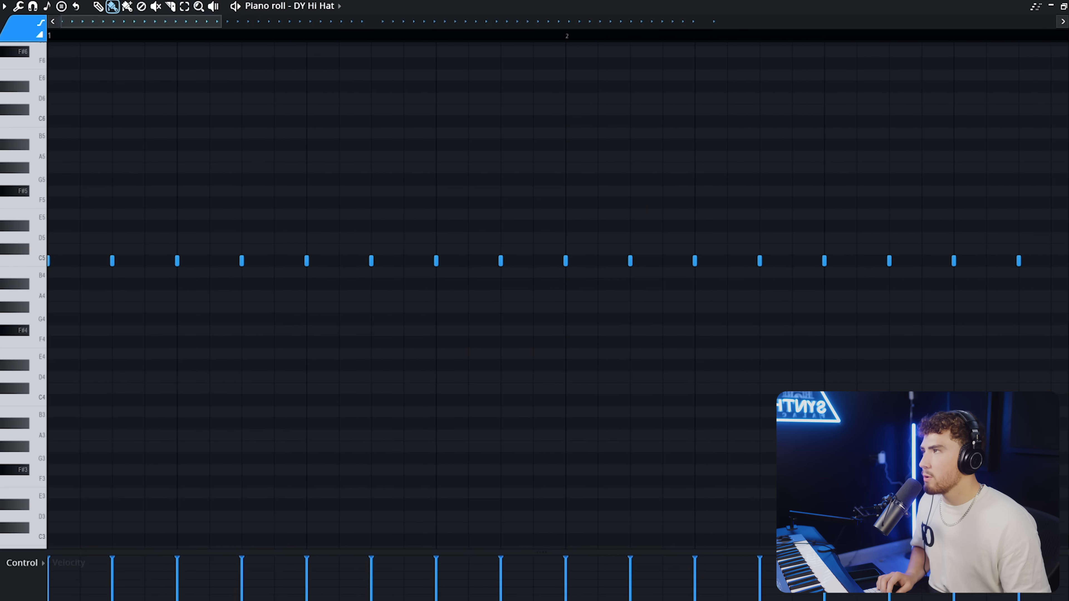
right_click(317, 31)
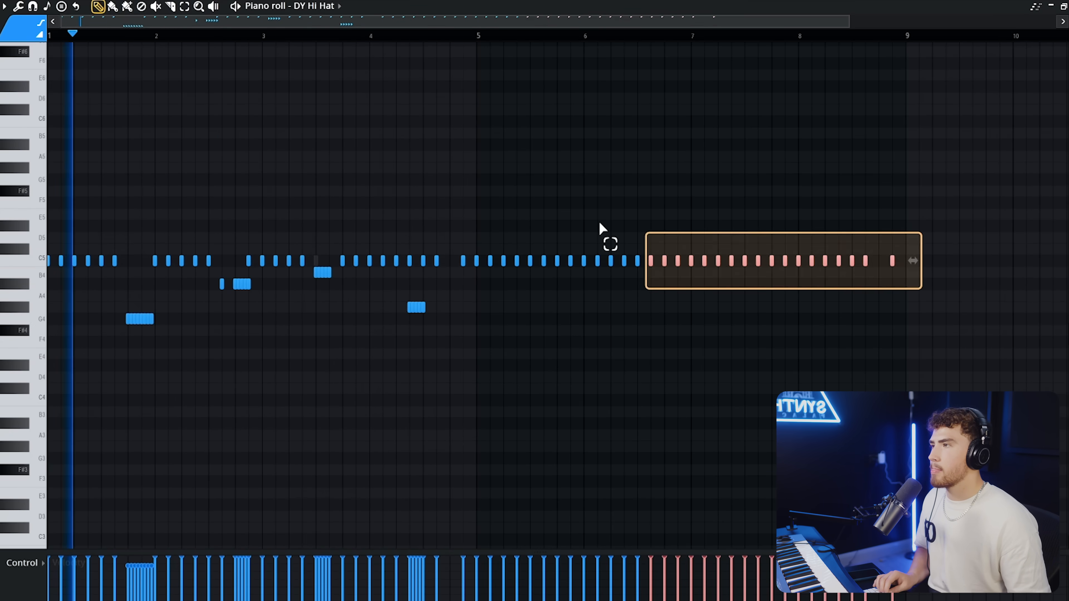
- Replace the hi-hat notes in bars 5 to 8 with a copy of the first four bars
drag(599, 229, 475, 186)
key(Delete)
key(ctrl+a)
key(ctrl+b)
key(ctrl+d)
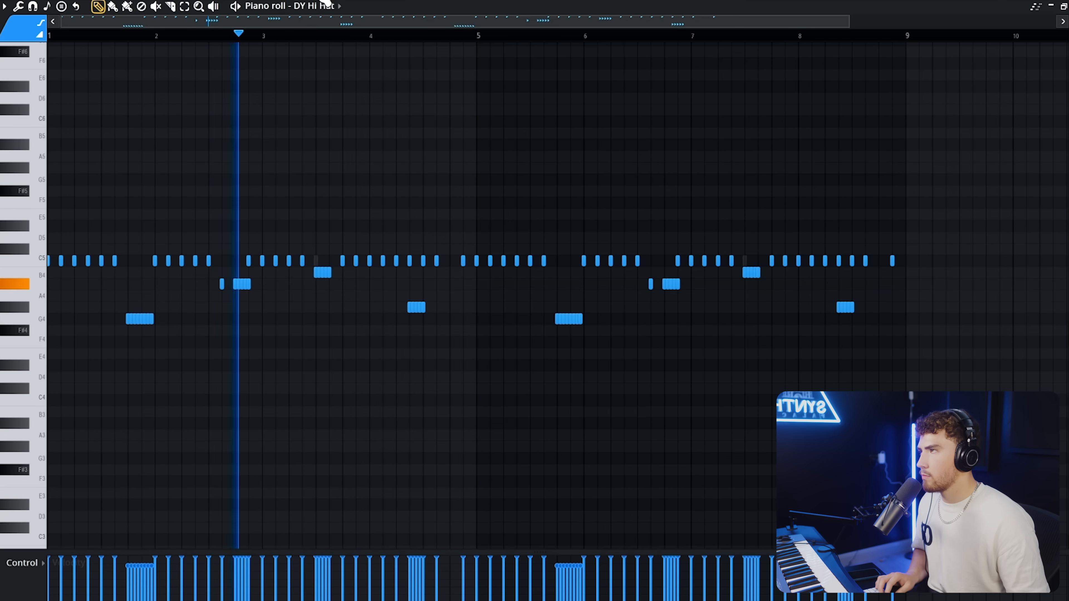
- Vary the hi-hats in bar 8: erase the G#4 roll, add four A#4 notes at its start and a quick C5 roll at its end
click(322, 1)
click(320, 139)
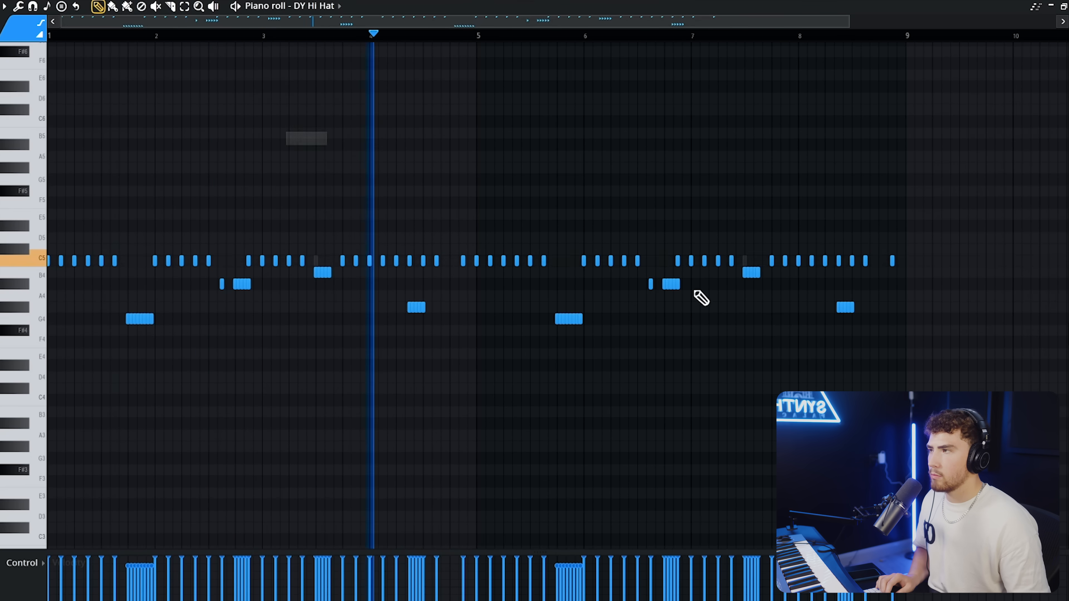
scroll(861, 325, up, 4)
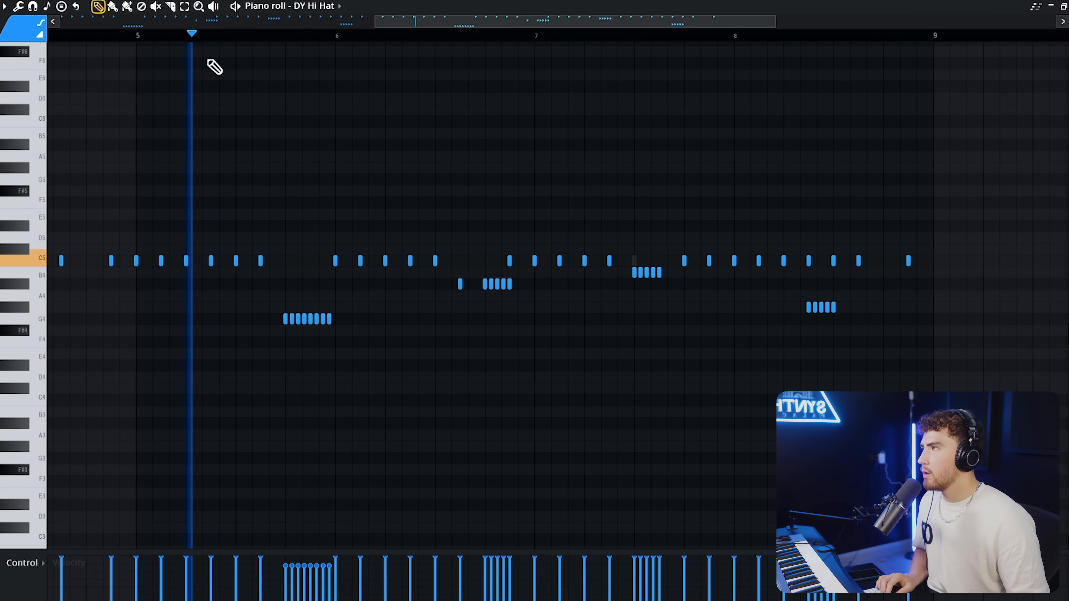
click(112, 6)
scroll(888, 320, up, 3)
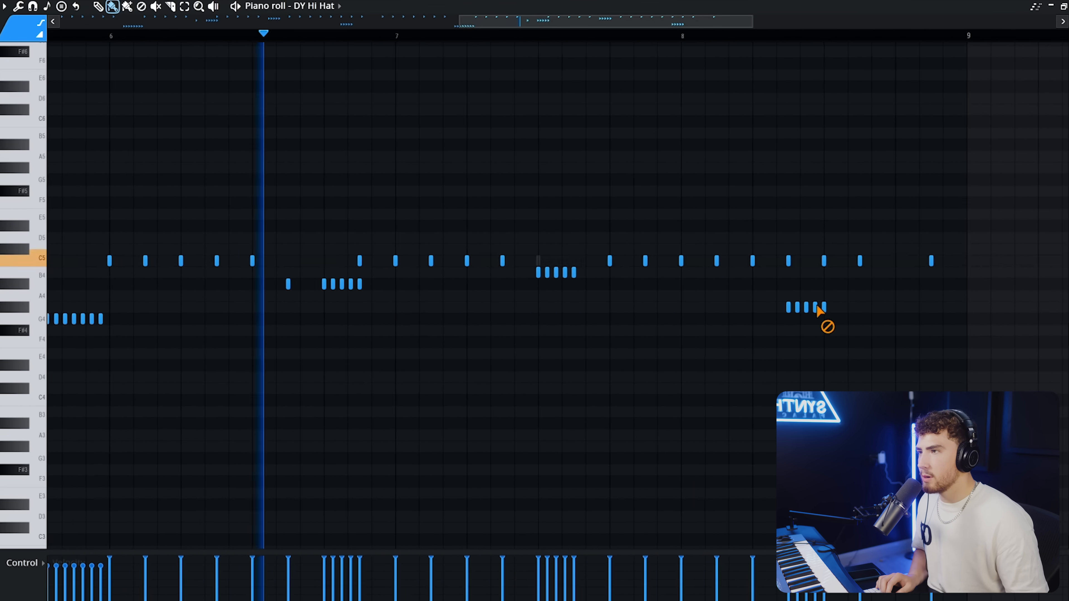
drag(677, 285, 752, 291)
scroll(818, 304, down, 3)
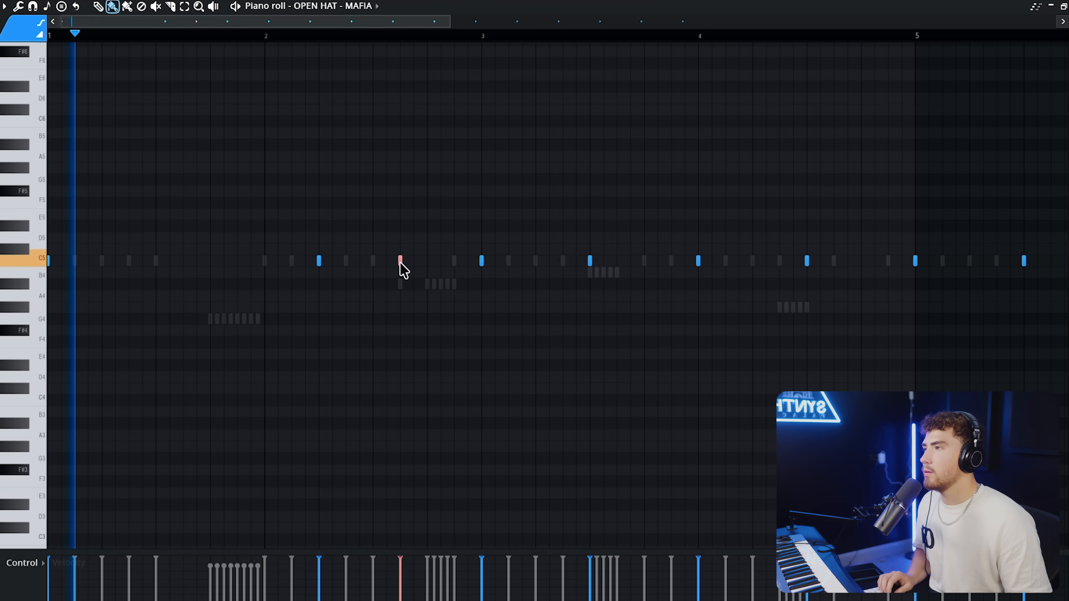
- Rework the OPEN HAT - MAFIA hits in bars 2 to 4, placing one just before bar 3 and one on beat 2 of bar 4
scroll(433, 281, down, 2)
scroll(391, 278, up, 2)
right_click(326, 262)
click(376, 261)
scroll(421, 271, down, 1)
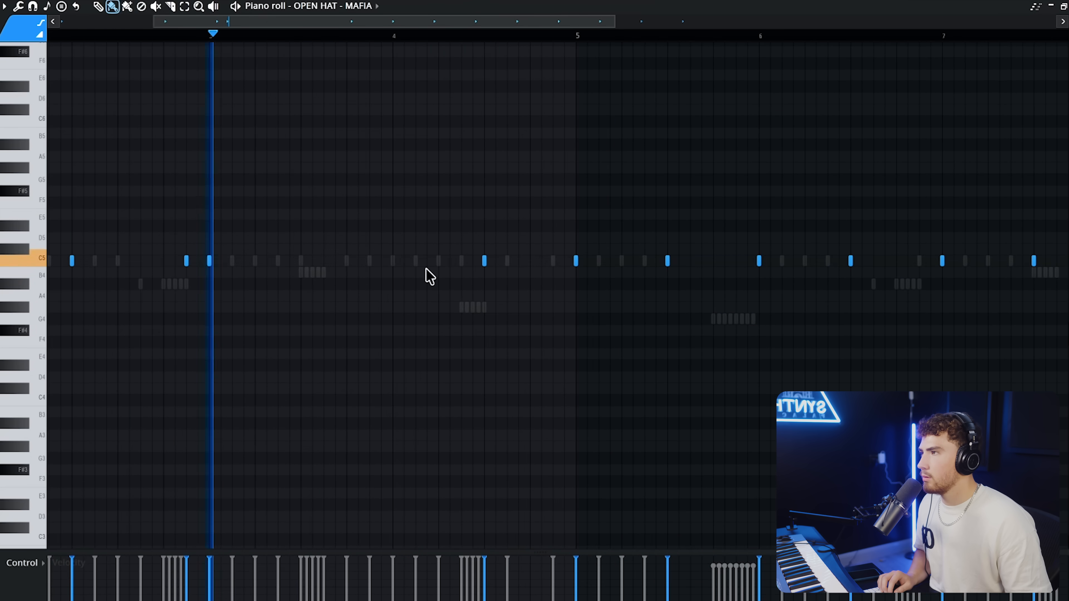
scroll(480, 280, down, 2)
scroll(478, 269, up, 2)
right_click(470, 260)
click(494, 259)
- Add an F#4 open-hat note on the last beat of bar 4 with a matching G4 slide note above it
scroll(514, 257, down, 1)
click(510, 328)
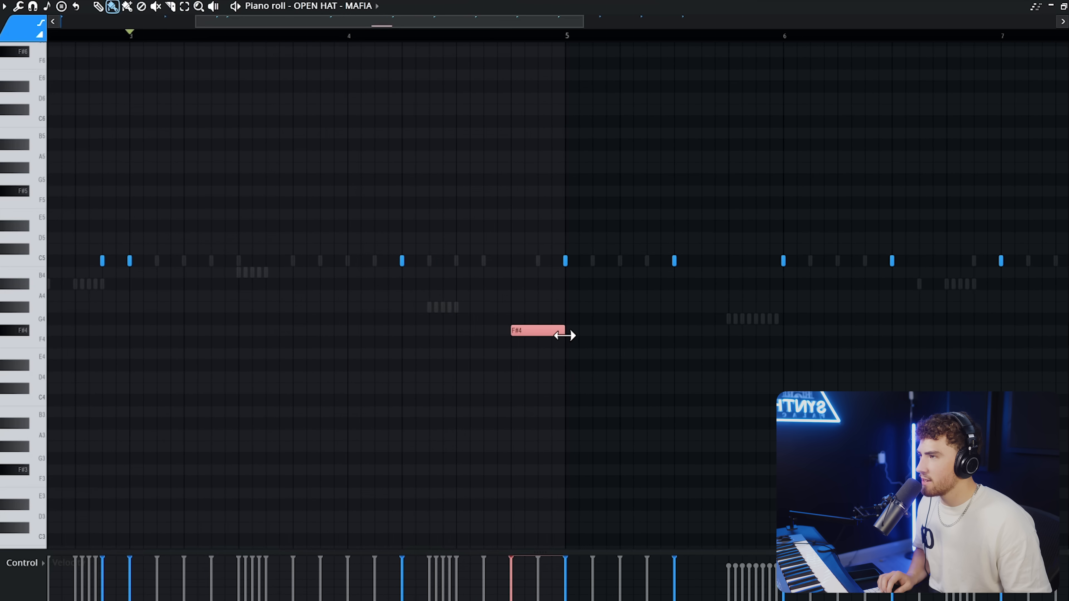
click(522, 319)
scroll(543, 315, up, 3)
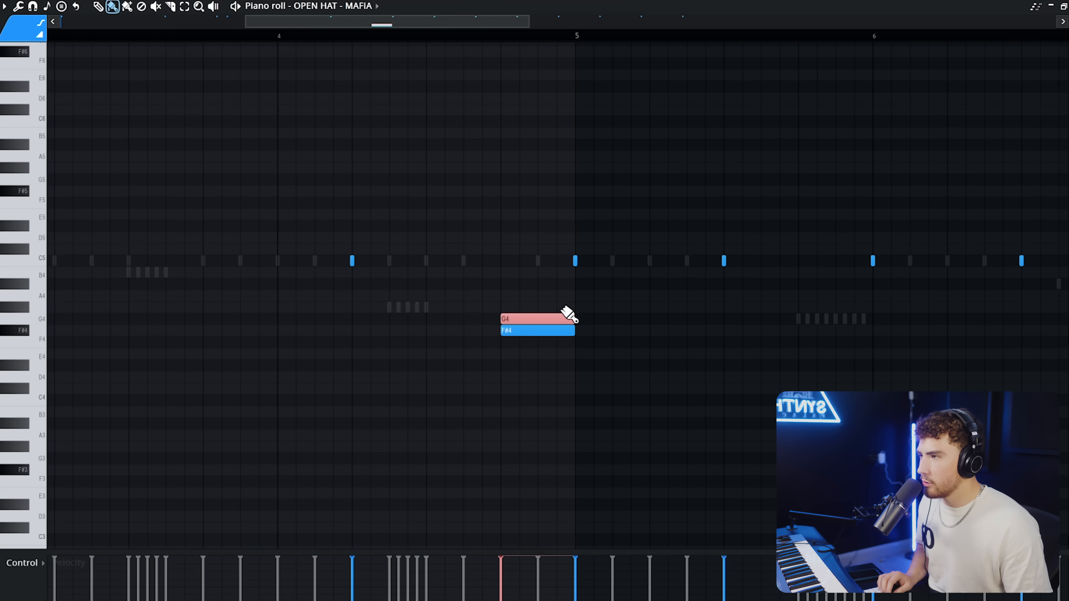
double_click(509, 319)
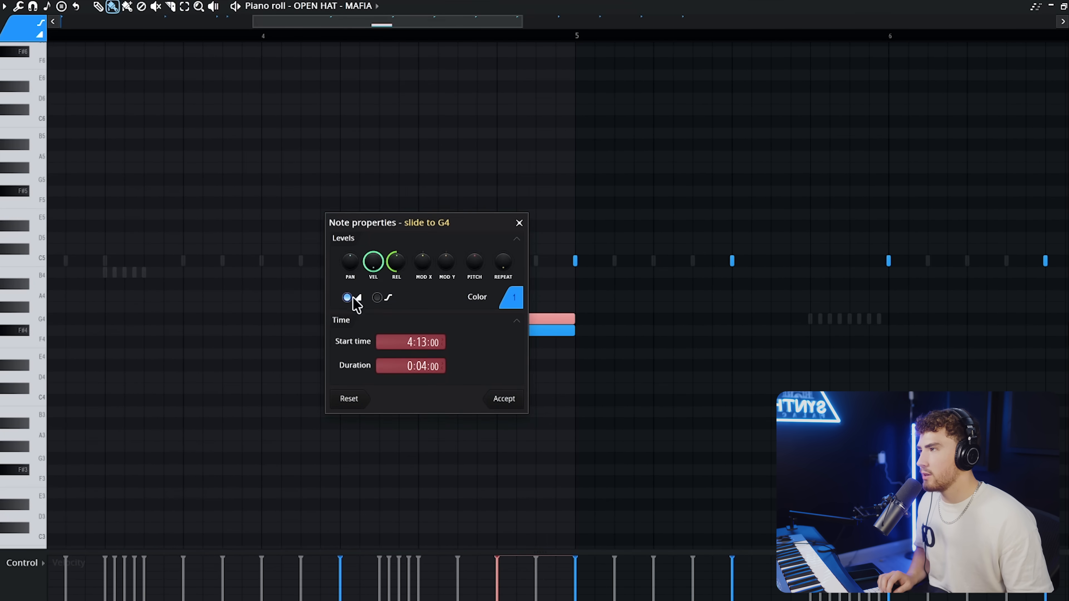
click(503, 399)
scroll(526, 337, up, 1)
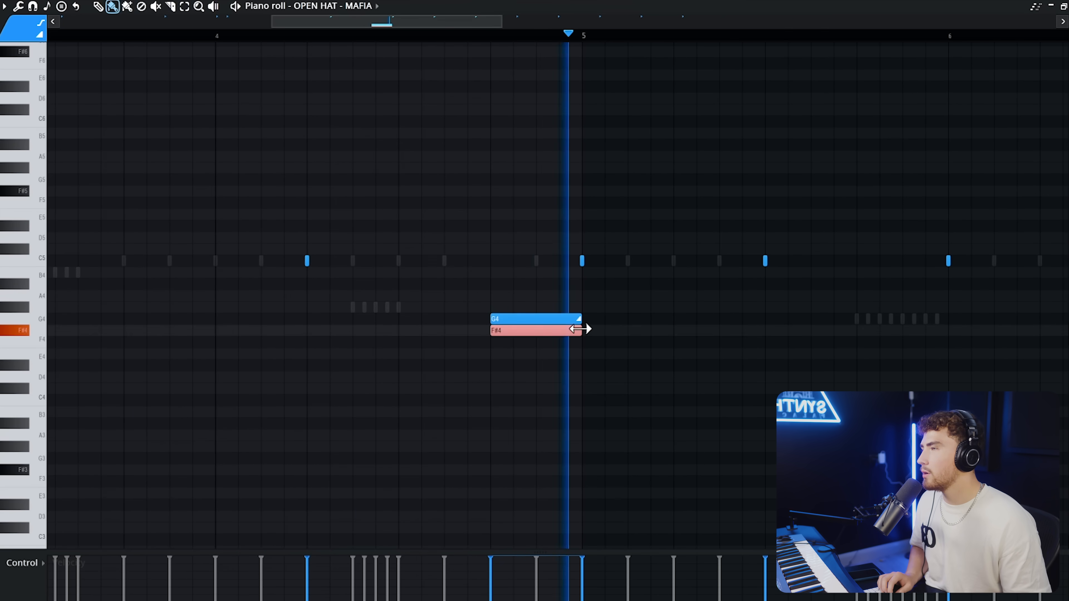
- Lengthen the F#4 note and its G4 slide to one and a half beats, still ending at bar 5
drag(543, 278, 543, 368)
drag(530, 318, 576, 319)
scroll(304, 421, down, 5)
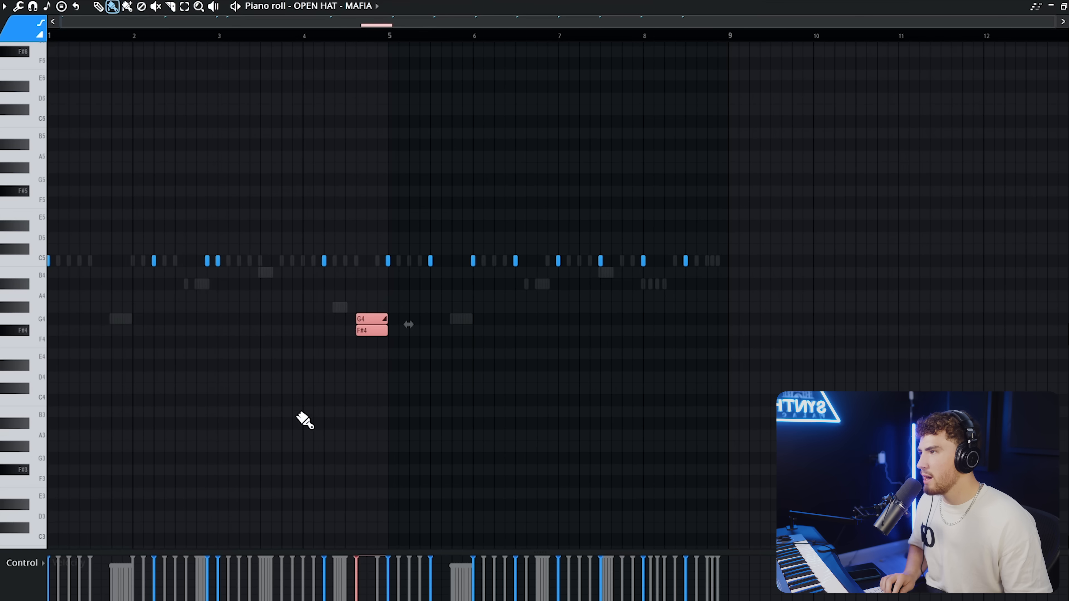
- Duplicate the F#4 and G4 slide pair and move the copy to begin on beat 3 of bar 2
scroll(228, 405, up, 1)
key(ctrl+b)
drag(437, 324, 77, 336)
key(space)
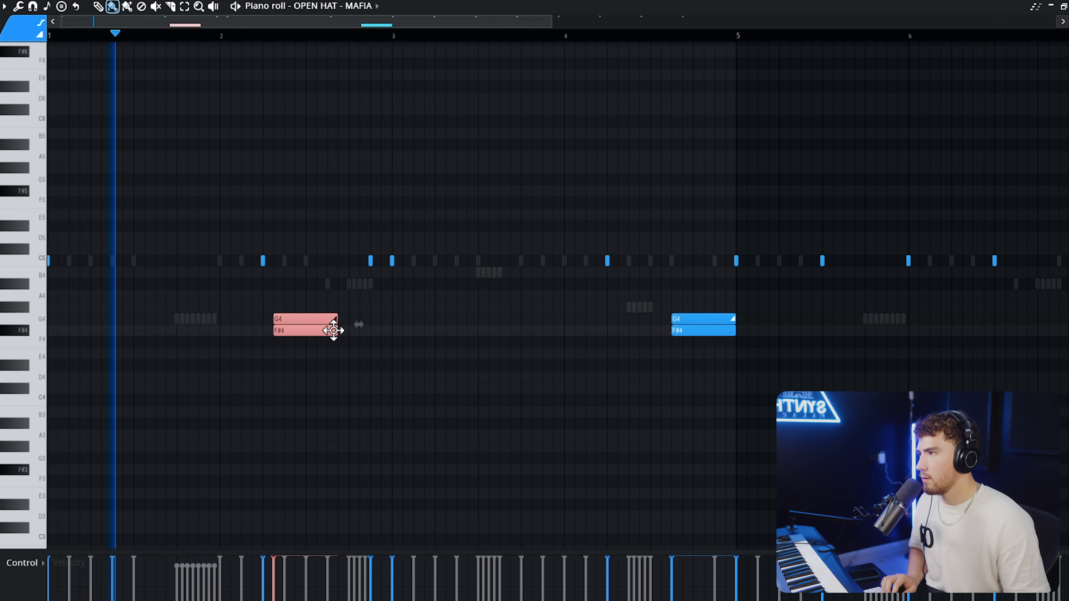
drag(306, 336, 333, 336)
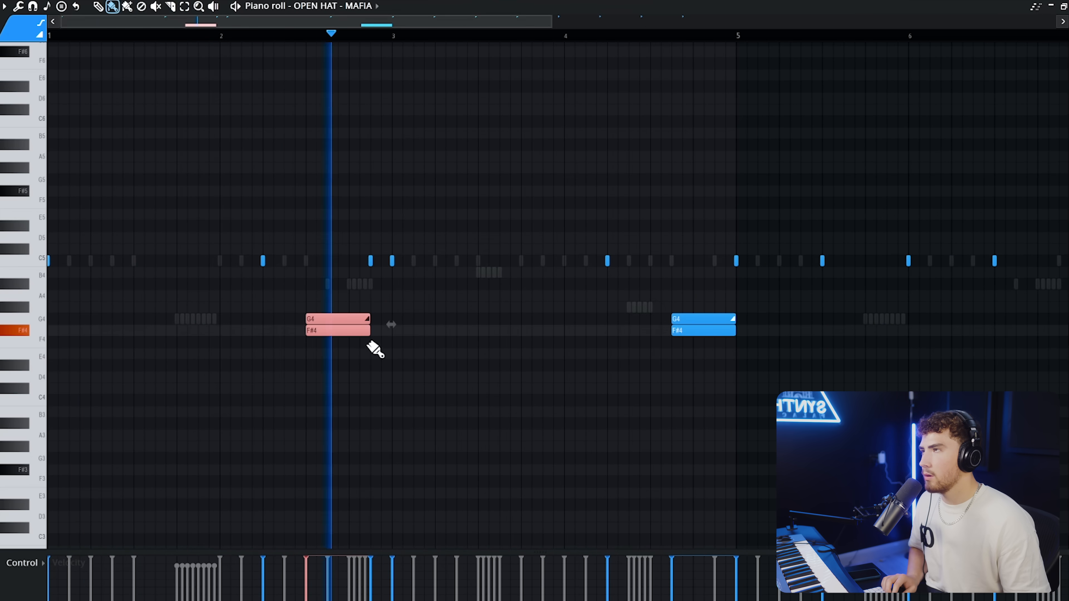
- Replace the open-hat notes in bars 5 to 8 with a copy of the first four bars, including both slides
scroll(665, 396, down, 4)
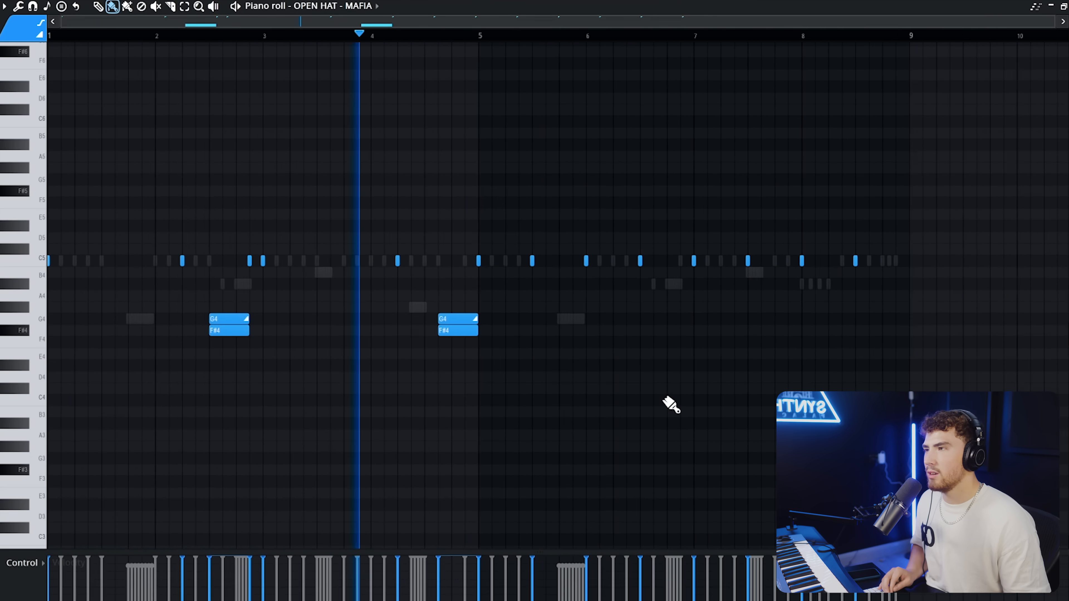
drag(755, 313, 386, 172)
key(ctrl+b)
key(ctrl+d)
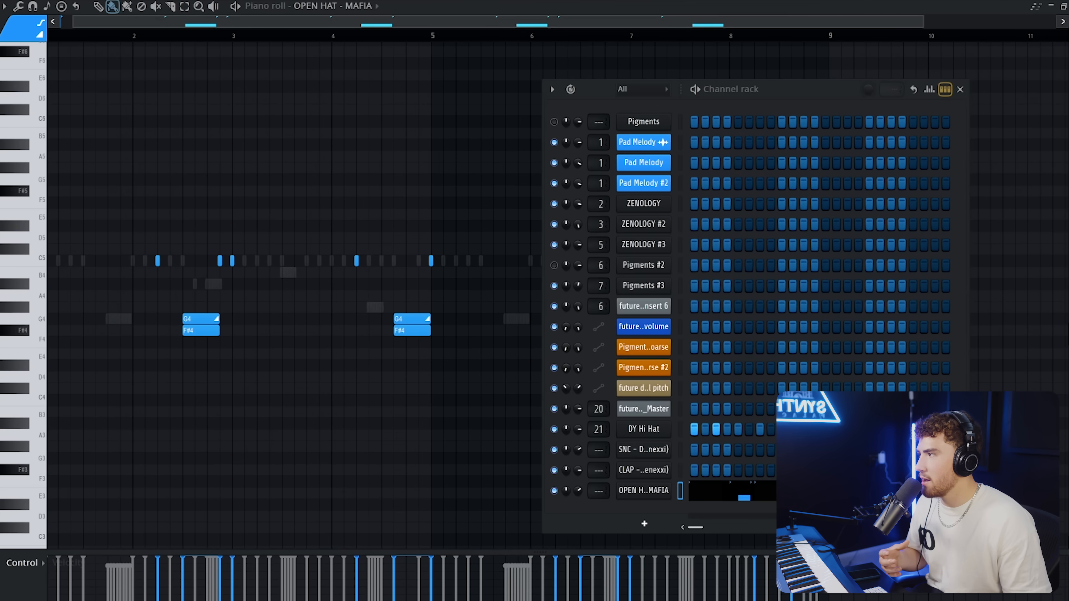
- Add the distort 808 sample as a new channel and open its piano roll
drag(634, 538, 657, 511)
right_click(668, 512)
click(747, 565)
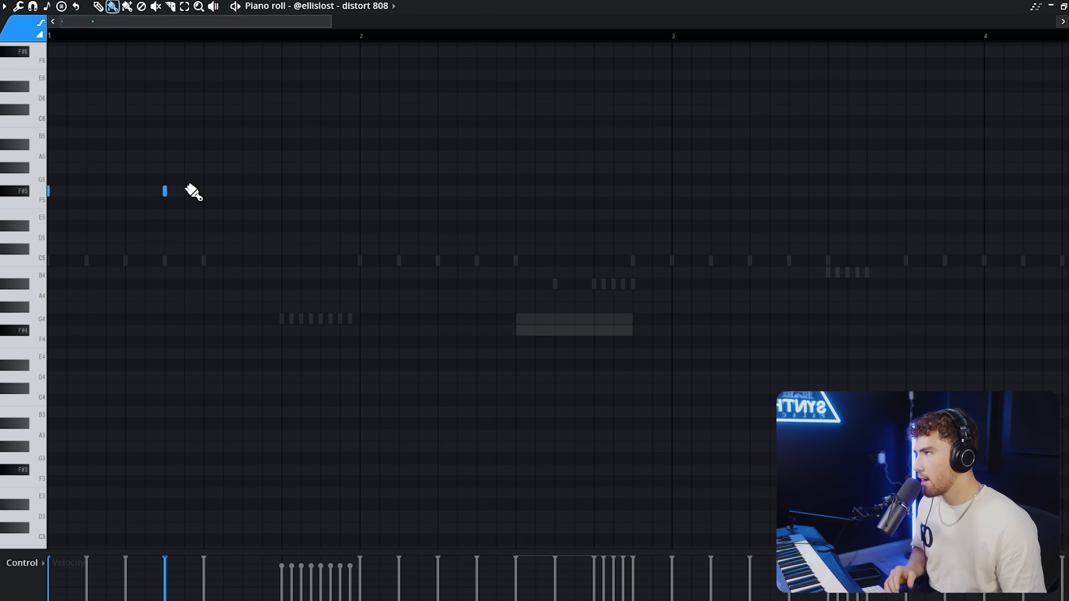
- Paint a two-bar 808 pattern with four F#5 hits and two C#5 hits near the end of bar 2
scroll(69, 224, up, 1)
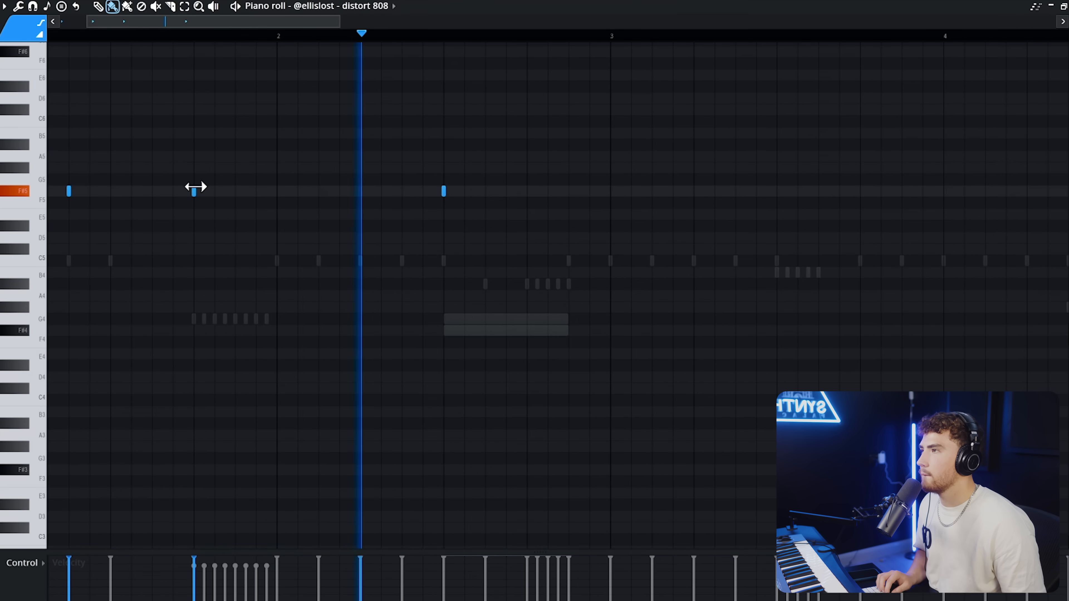
scroll(559, 238, up, 1)
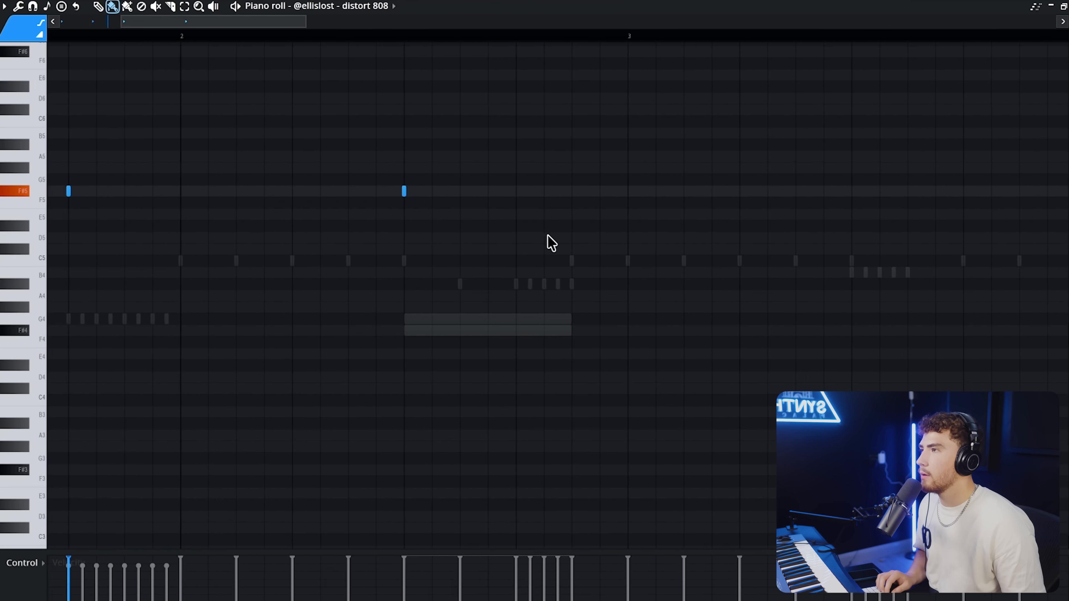
scroll(560, 261, down, 3)
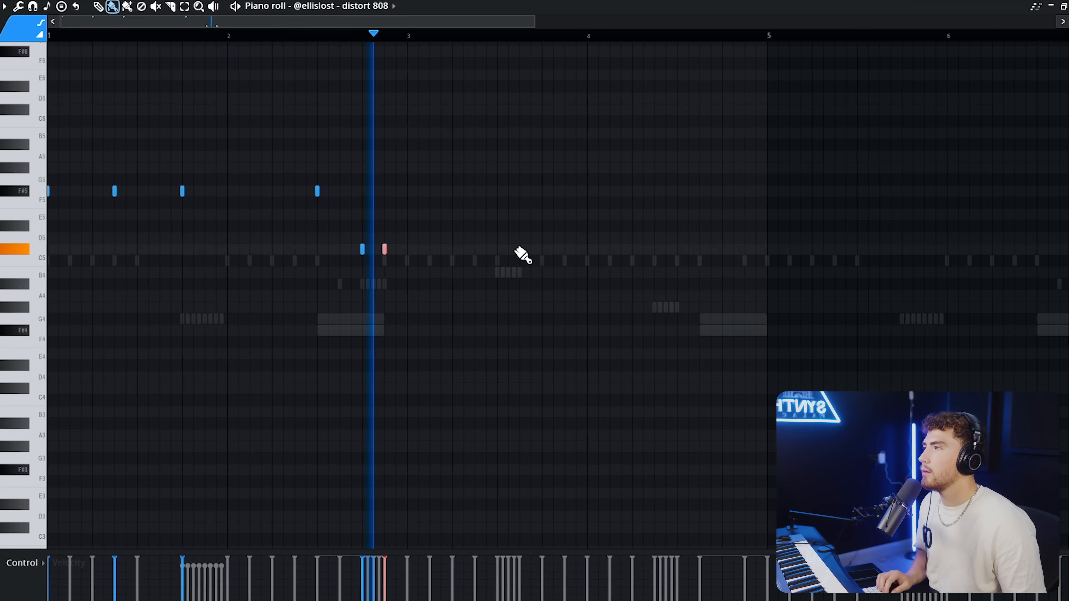
- Play back the two-bar 808 pattern and duplicate it into bars 3 and 4
scroll(522, 253, up, 1)
key(space)
key(space)
key(ctrl+a)
key(ctrl+b)
key(ctrl+d)
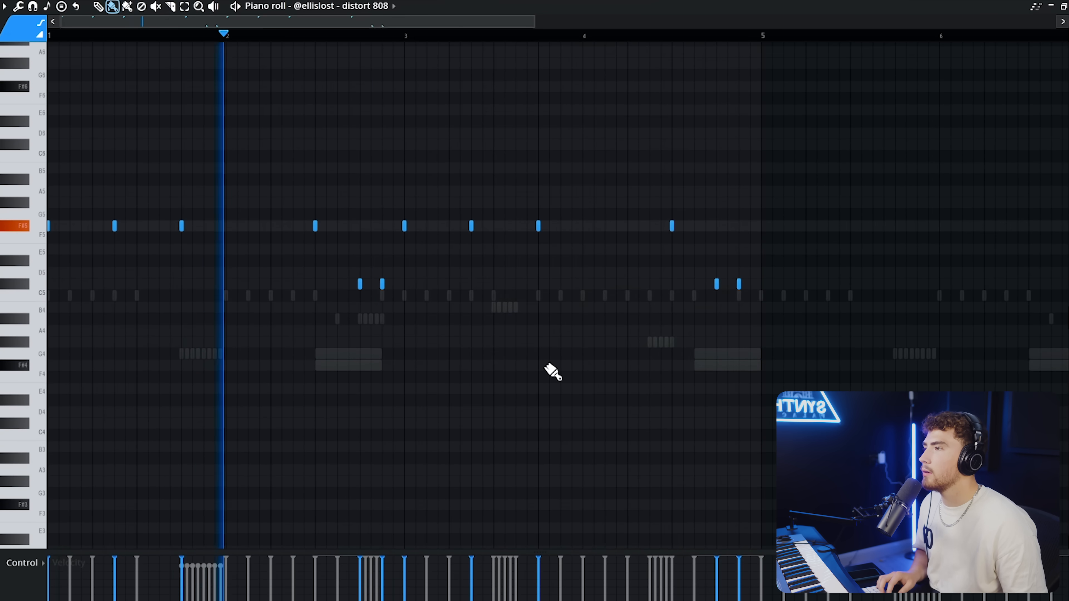
- Replace the ending of bar 4 with three quick F#5 hits and an A5 note, and duplicate the four-bar 808 pattern into bars 5 to 8
scroll(671, 340, down, 1)
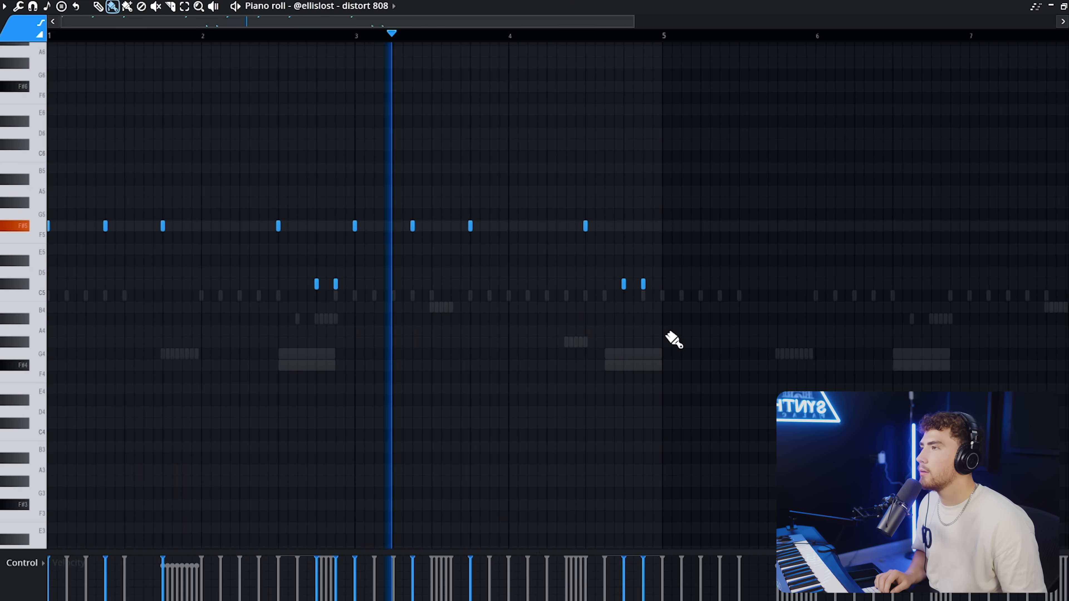
scroll(583, 299, up, 3)
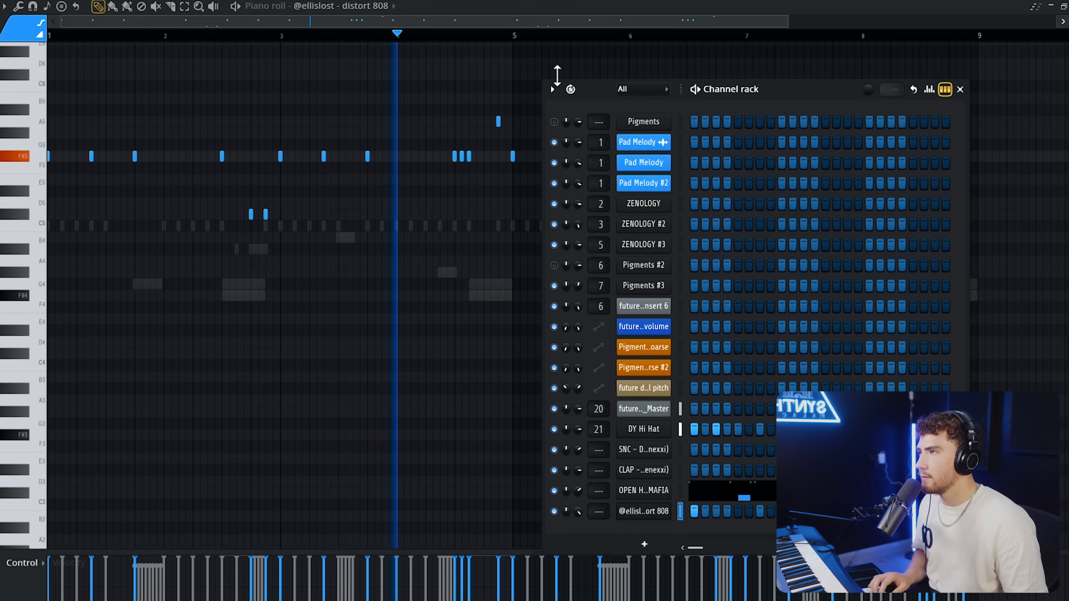
key(F6)
- Replace the F#5 hit at the start of bar 7 with three quick C#5 hits and play back the 808 pattern
scroll(620, 199, up, 2)
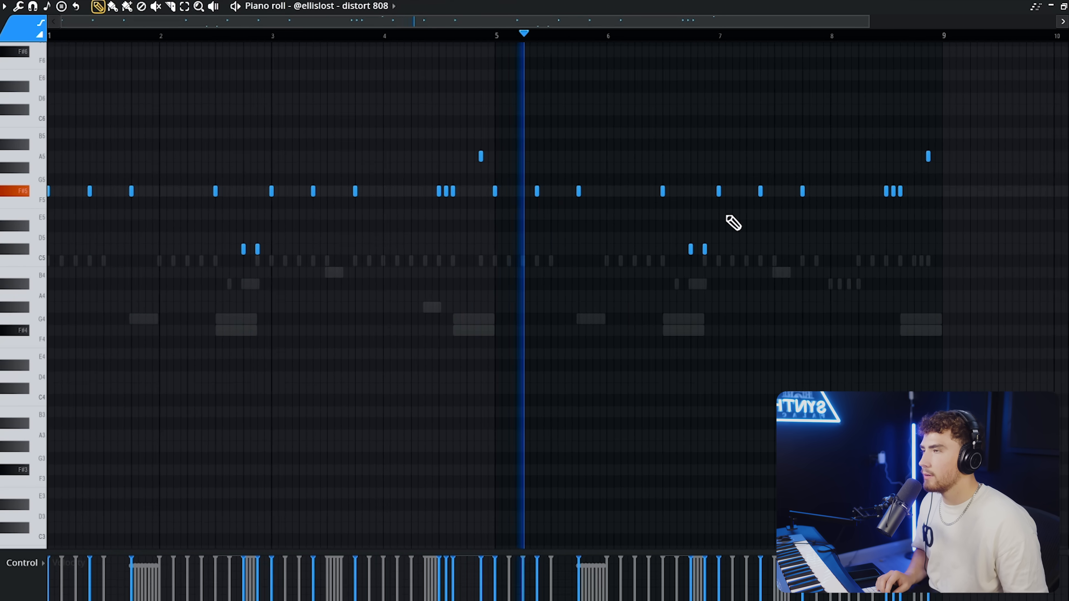
scroll(684, 232, up, 2)
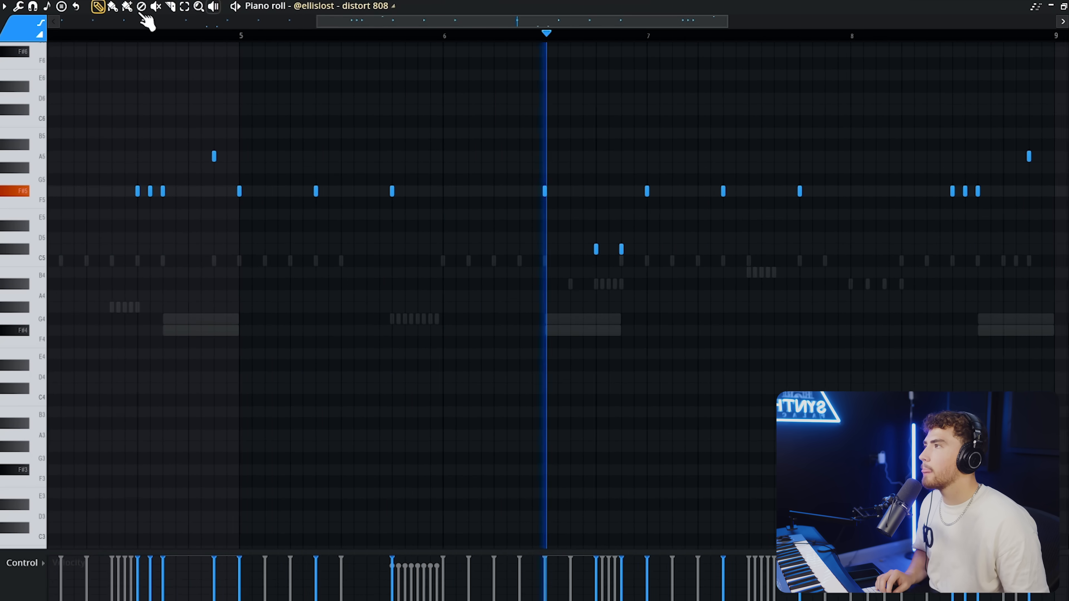
click(113, 6)
scroll(555, 273, up, 3)
key(space)
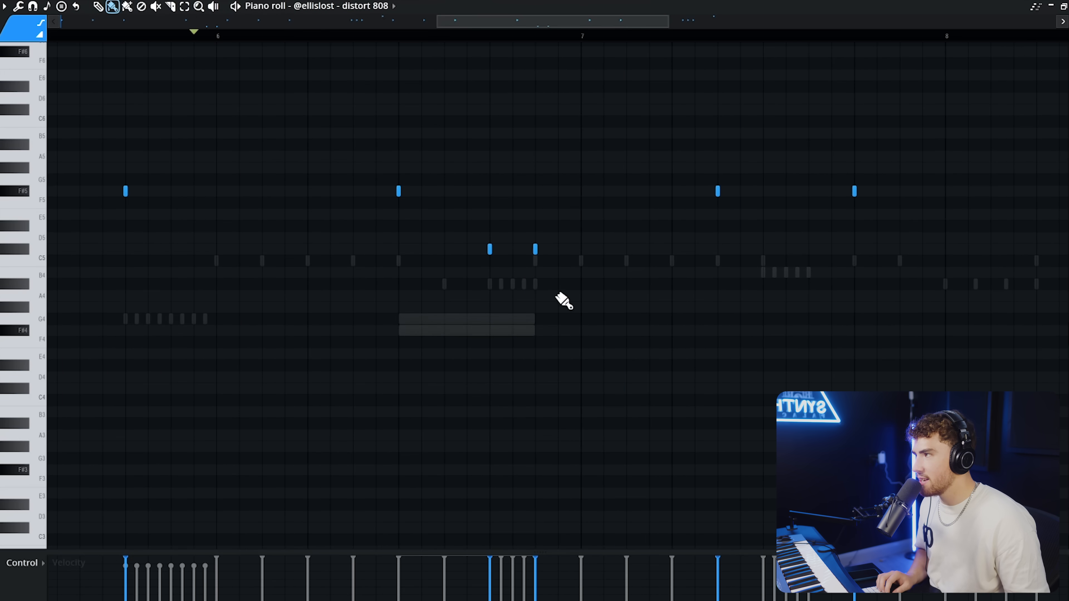
key(space)
scroll(615, 248, down, 5)
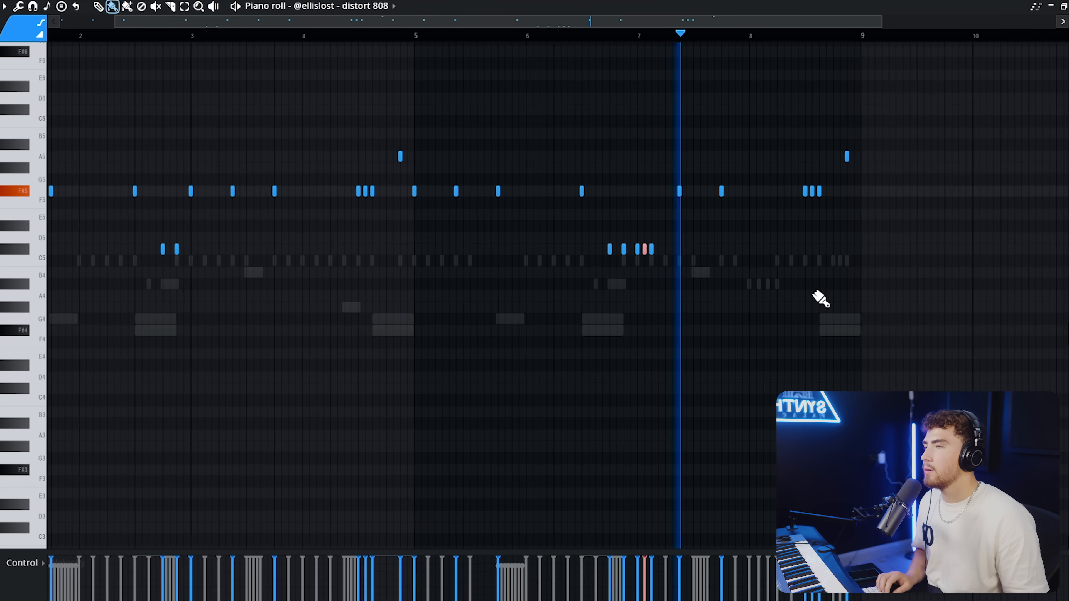
scroll(850, 243, up, 5)
key(space)
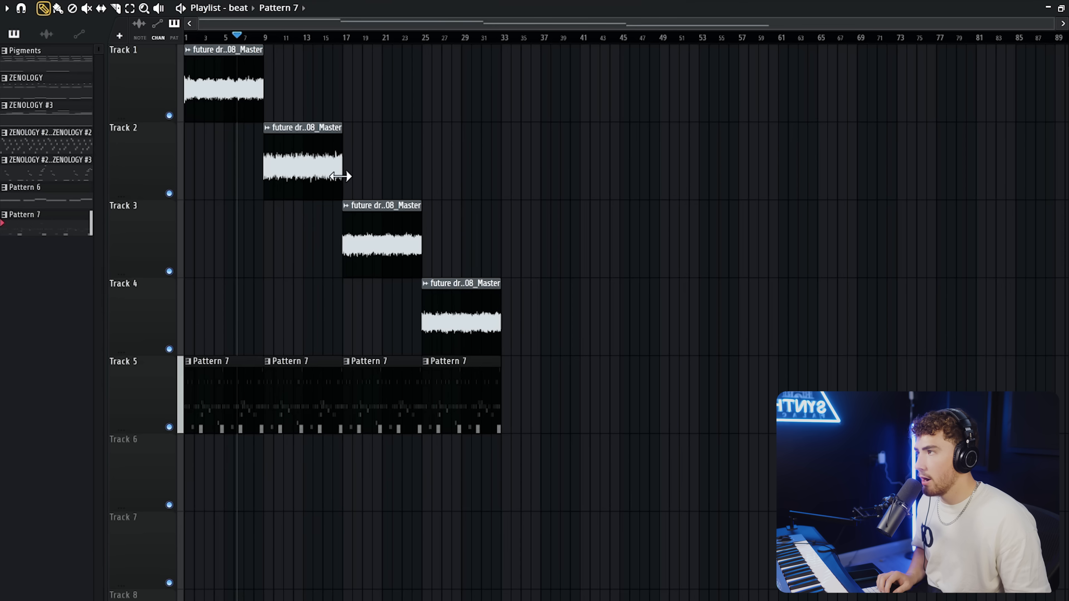
- Show the distort 808 notes in the piano roll and transpose the pattern so its main hits sit on E5
double_click(310, 173)
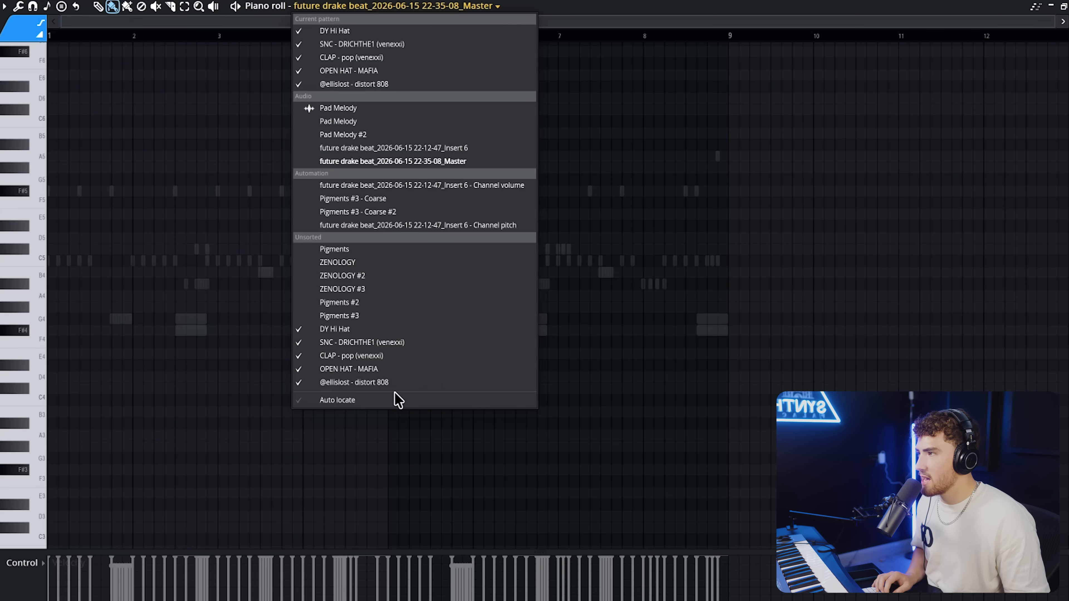
click(398, 384)
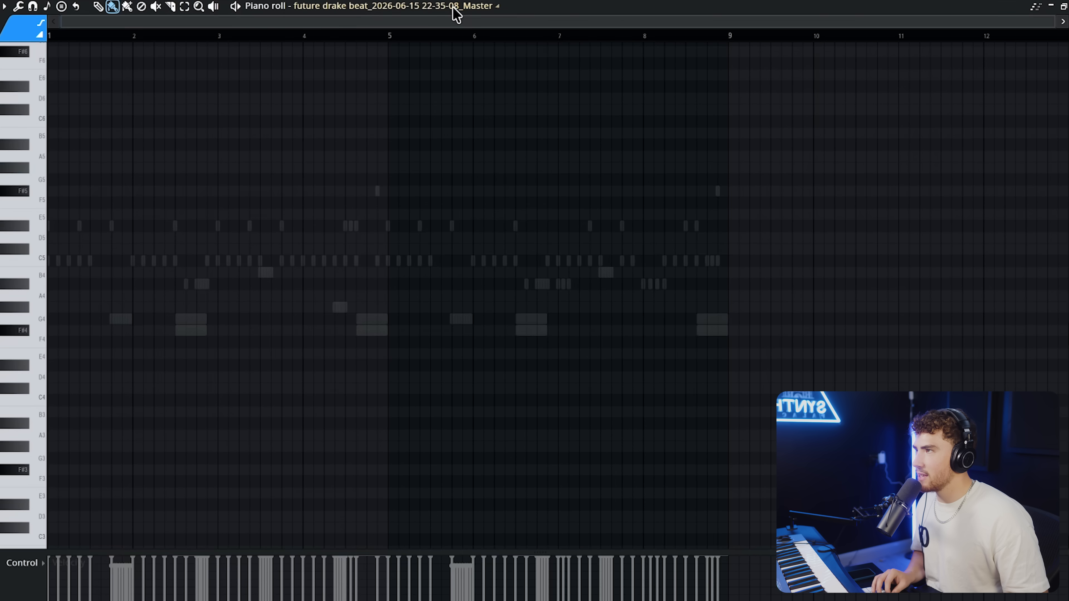
click(456, 15)
click(431, 382)
key(shift+Up)
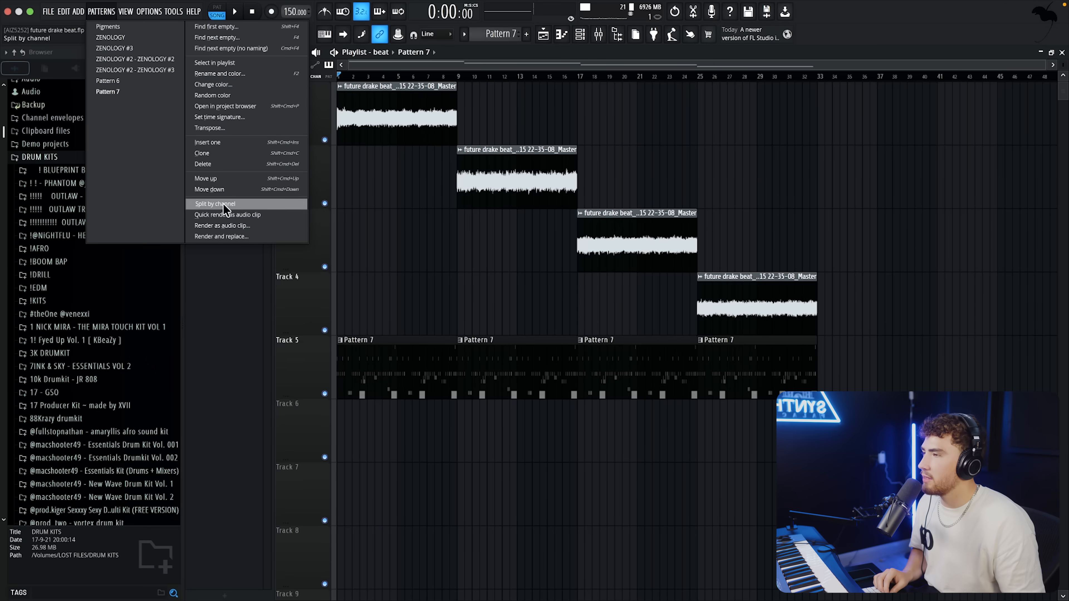
- Split Pattern 7 by channel and select bars 25 to 32 in the playlist
click(223, 204)
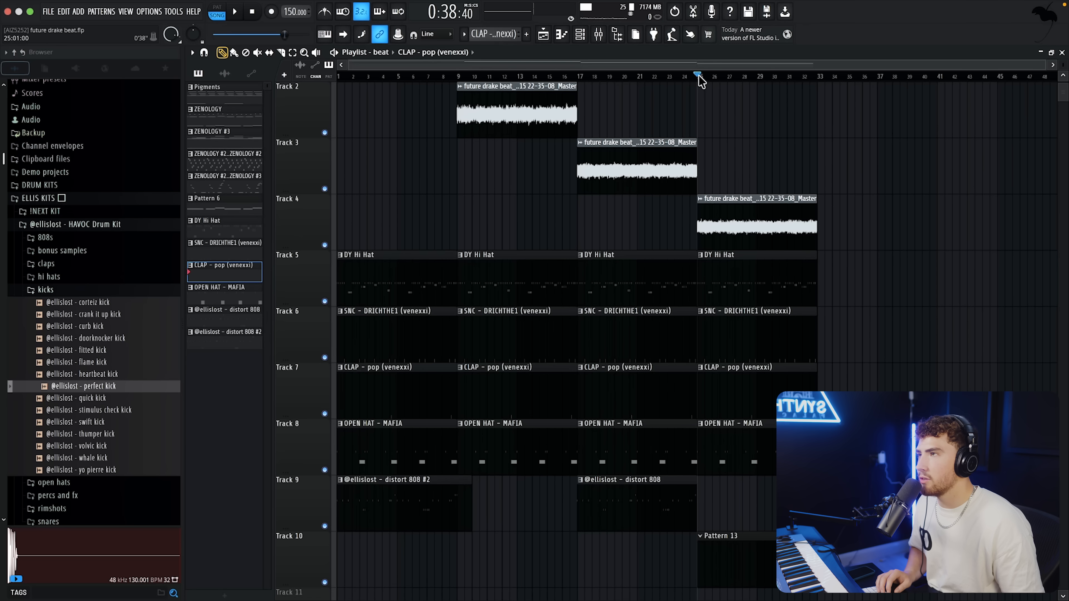
drag(697, 76, 808, 88)
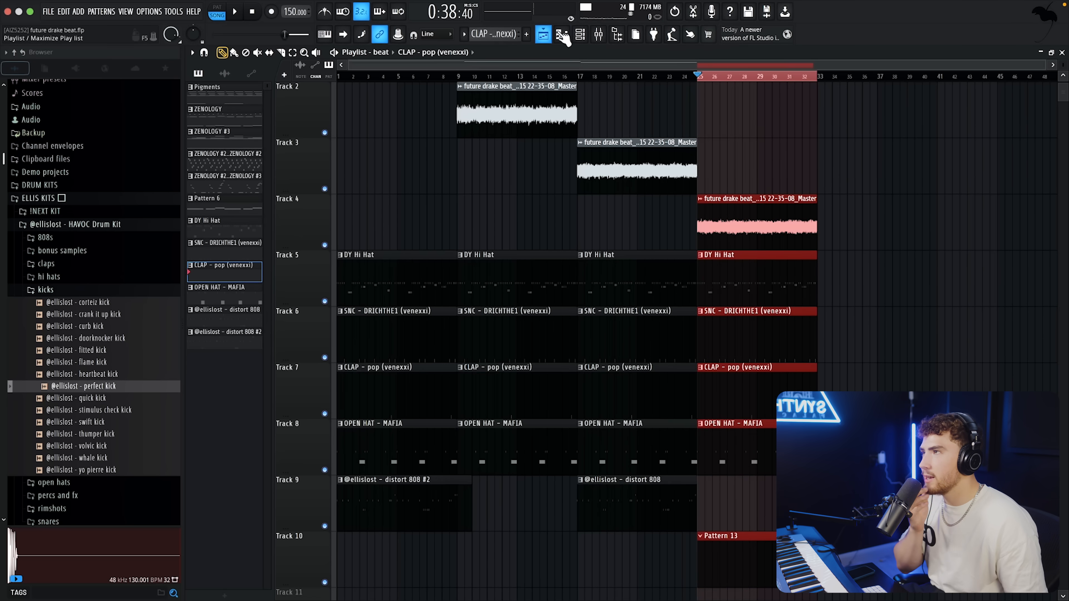
- Add a new Pigments channel and try the Super Gemini - Heavy Bass and 2 In 1 presets from the Analog Console Industry bank
click(580, 37)
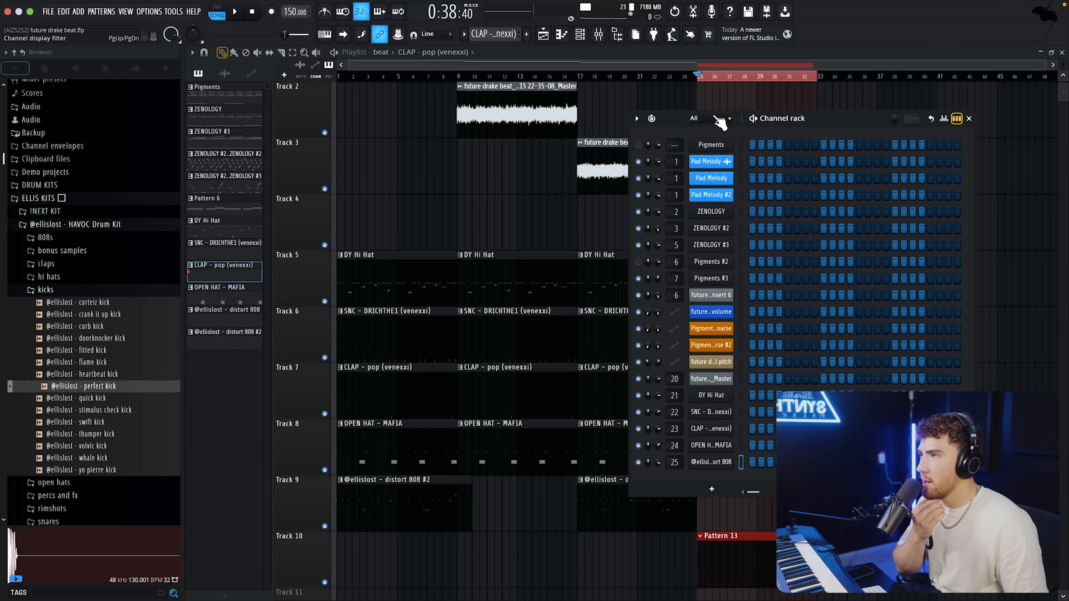
click(724, 495)
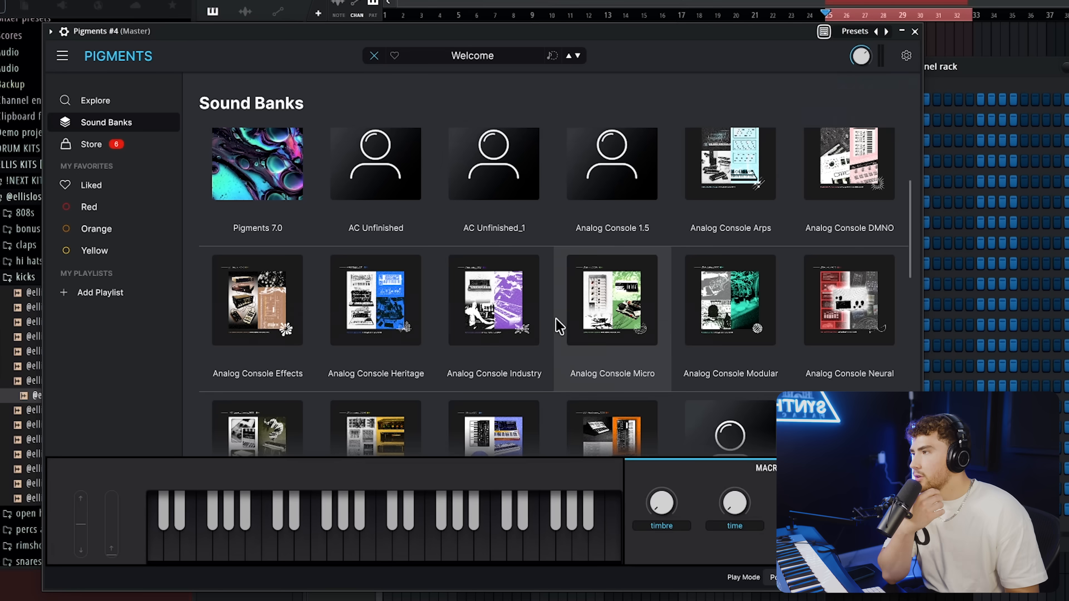
click(501, 314)
scroll(496, 337, down, 6)
scroll(485, 367, down, 5)
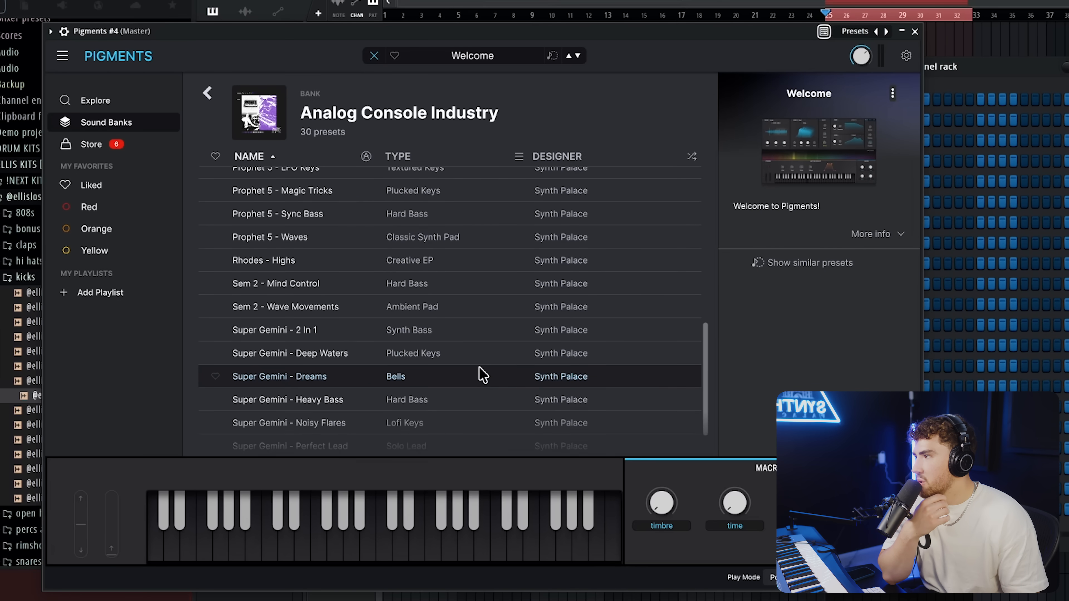
click(458, 360)
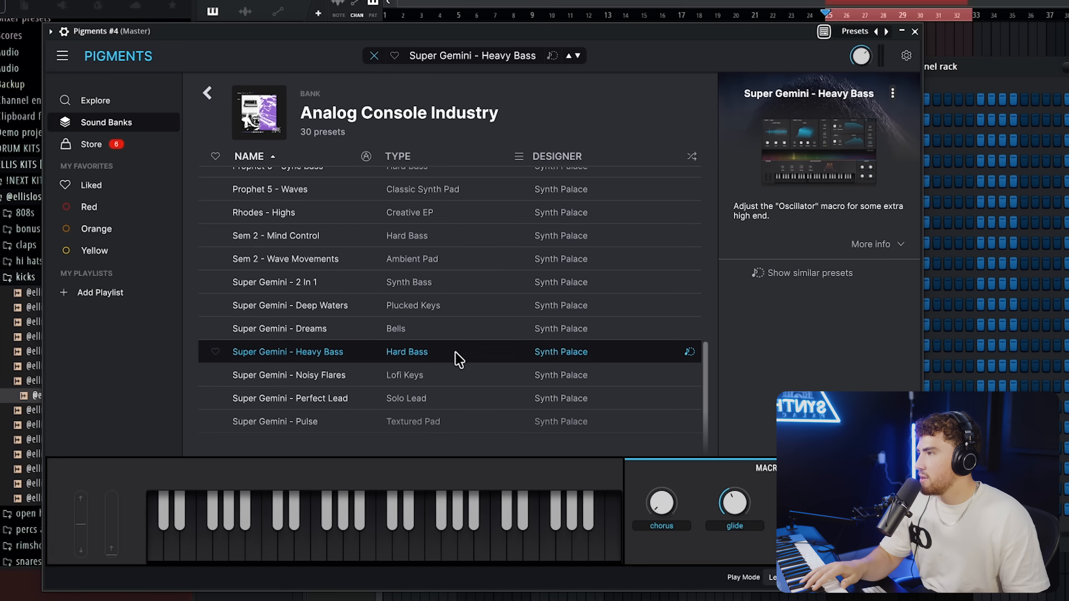
click(450, 287)
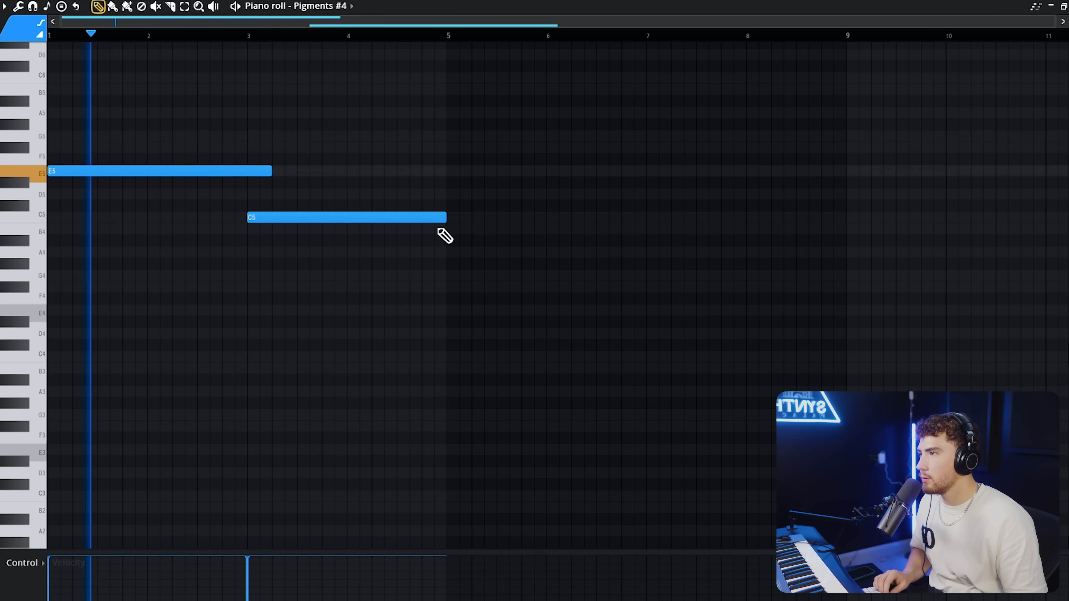
- Draw a sustained Pigments bass line with E5 at bar 1, C5 at bar 3, B4 at bar 5, C5 at bar 7 and B4 at bar 8
click(448, 229)
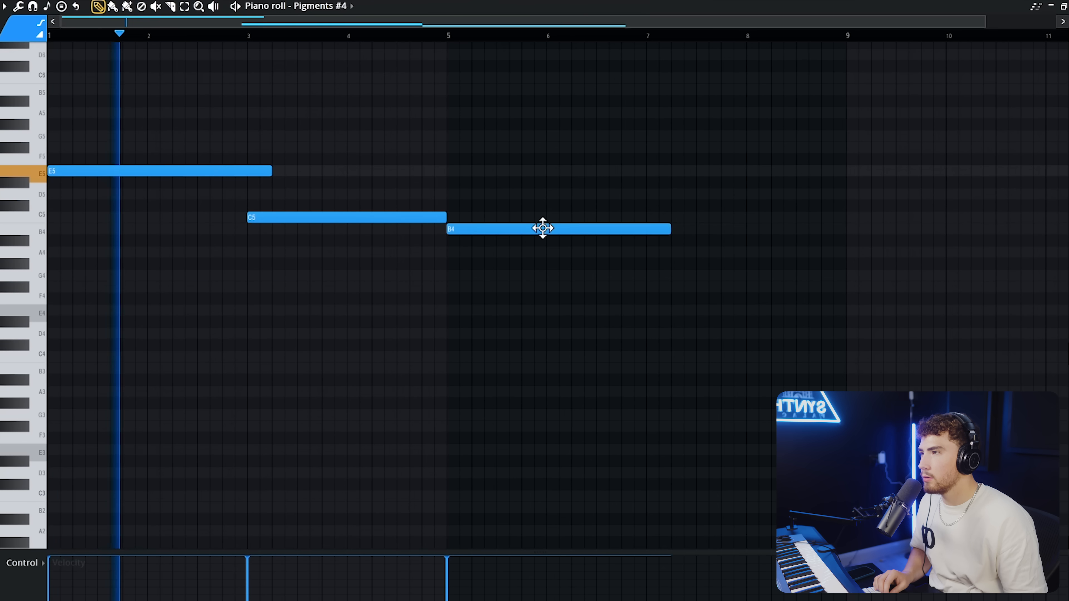
drag(670, 229, 832, 235)
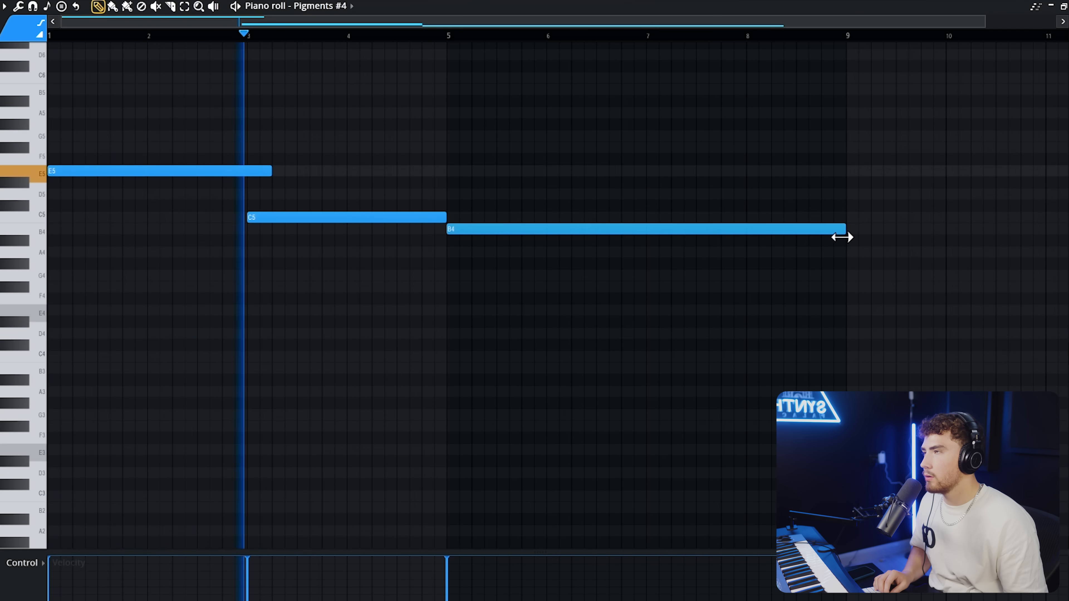
scroll(425, 231, up, 2)
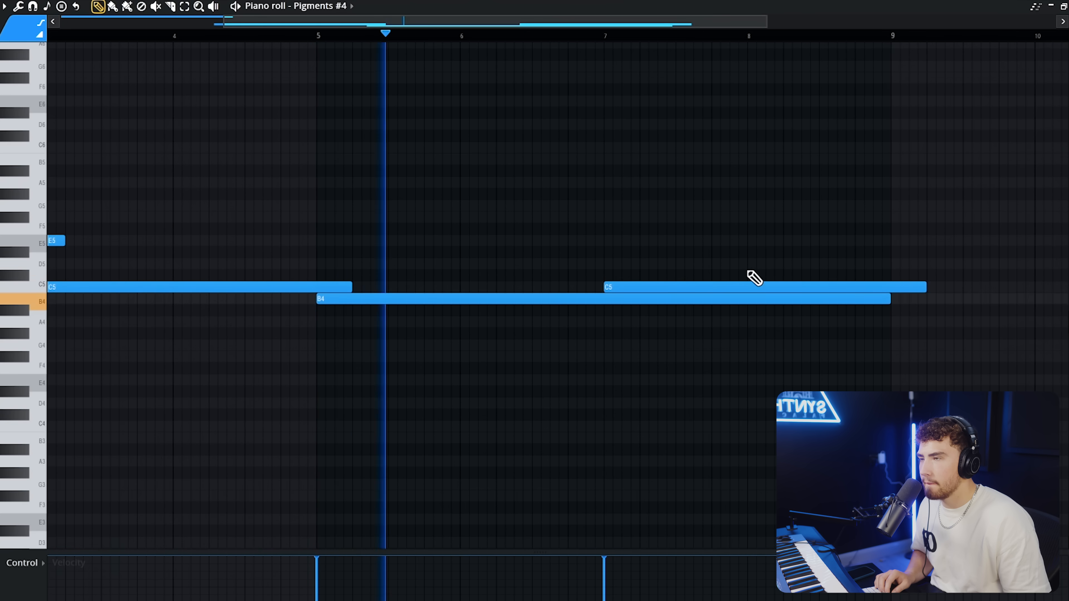
click(748, 298)
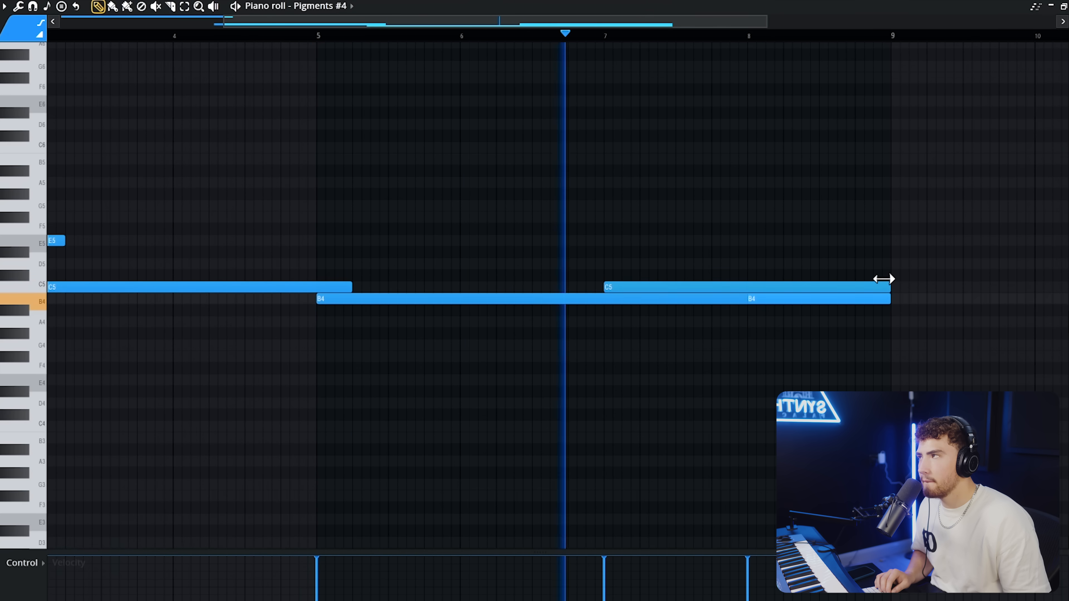
scroll(884, 282, down, 1)
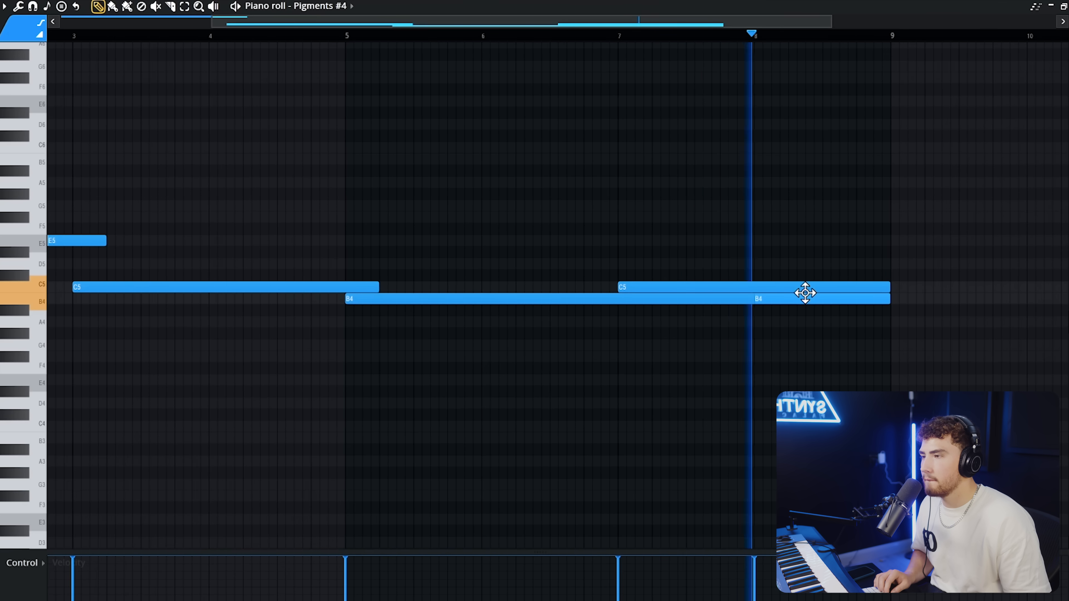
scroll(805, 293, down, 2)
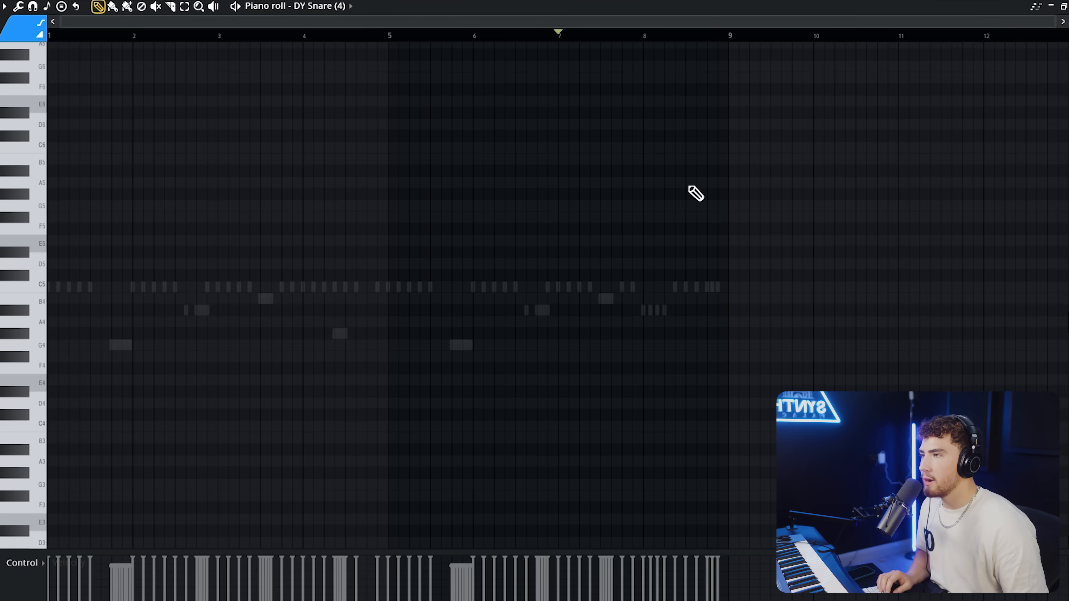
- Paint a DY Snare fill in bar 8 with four C5 hits at its start and three E5 hits in its second half
scroll(694, 191, up, 5)
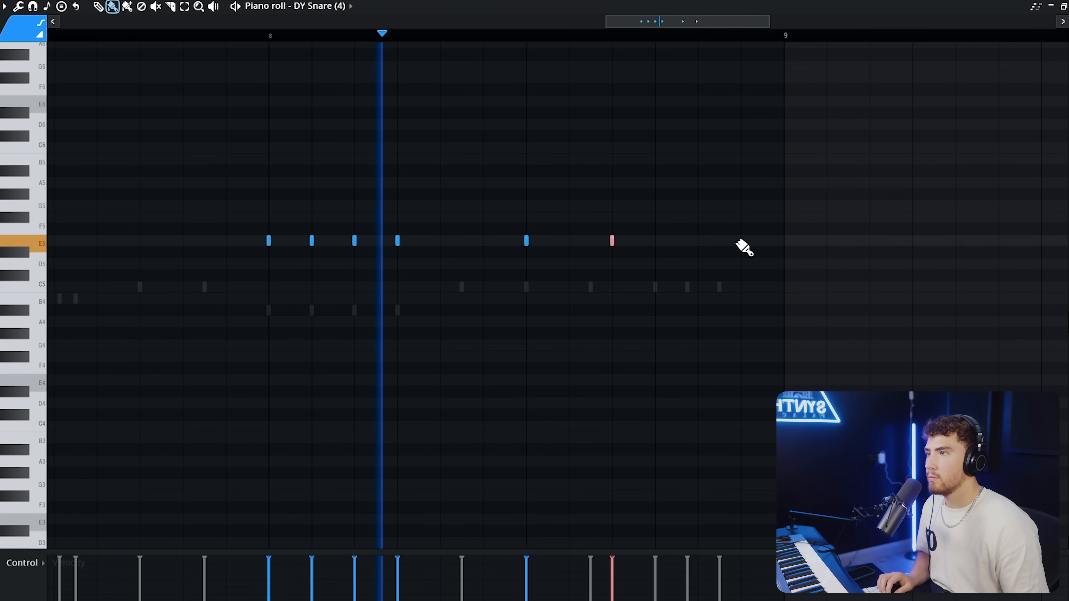
scroll(572, 259, down, 5)
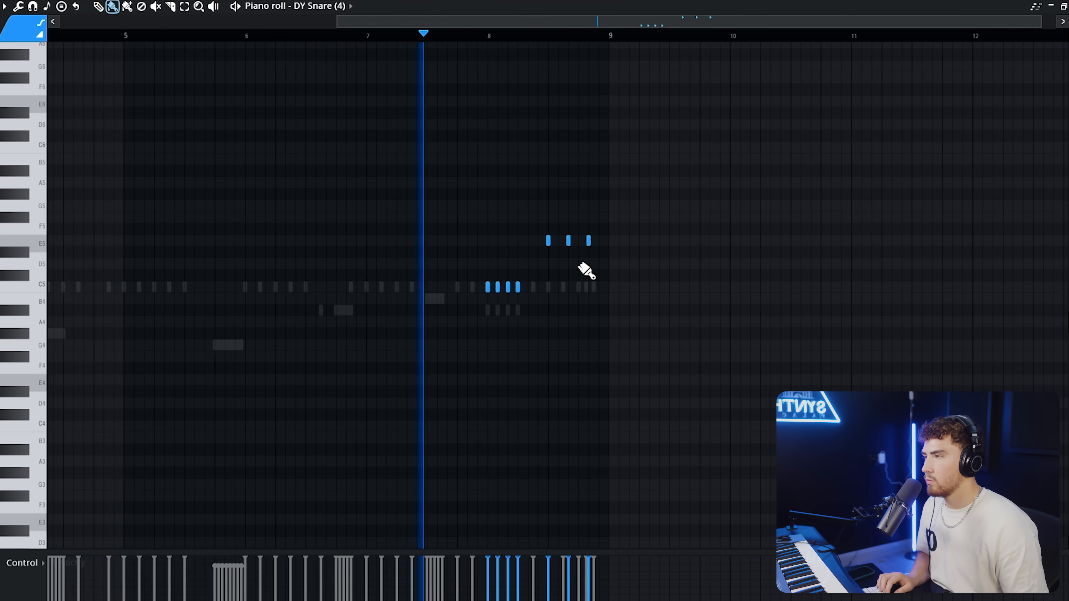
scroll(588, 270, up, 4)
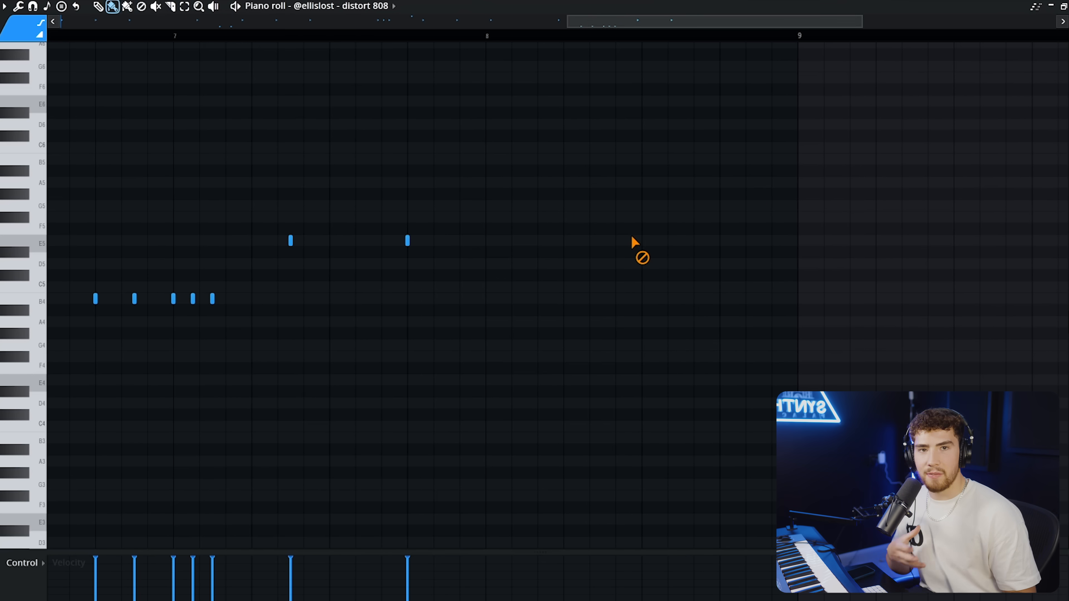
- Paint a matching distort 808 fill in bar 8 with four C6 hits followed by E5, E6 and E5 hits
click(577, 290)
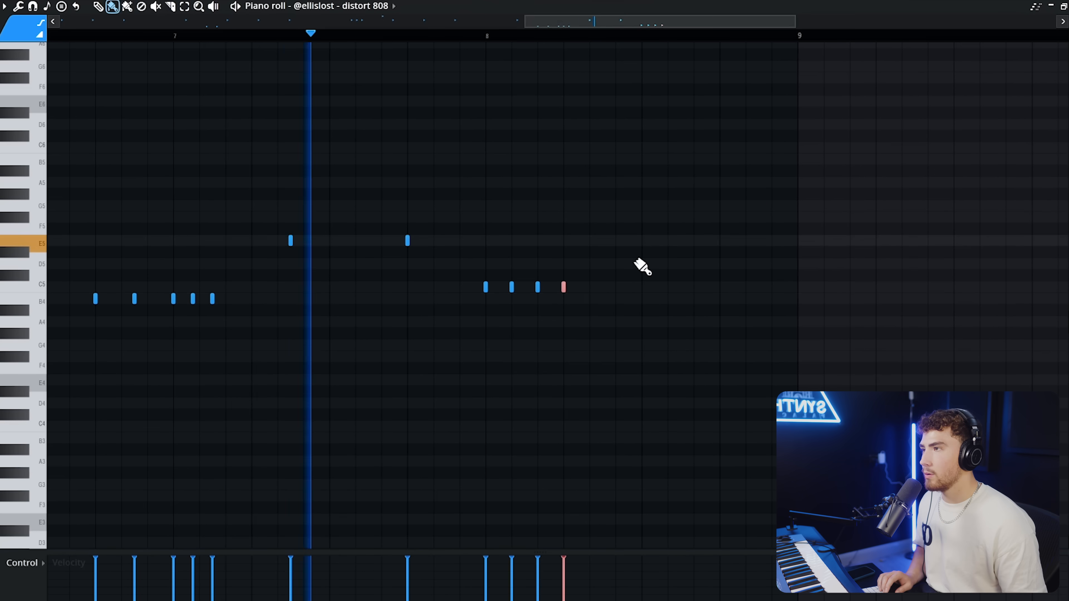
click(694, 241)
click(749, 242)
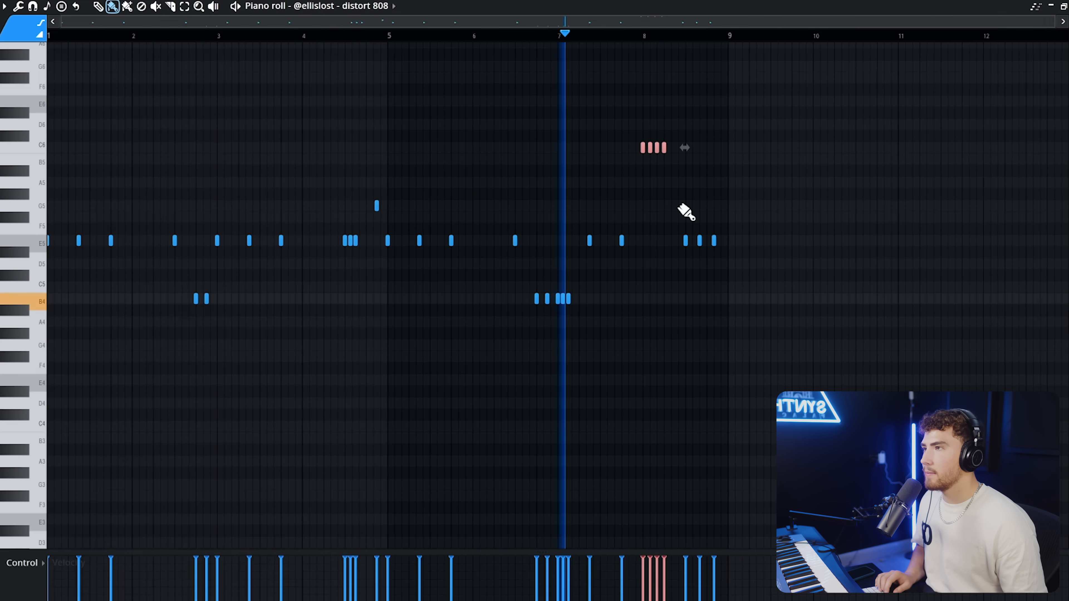
scroll(707, 265, up, 3)
key(ctrl+Up)
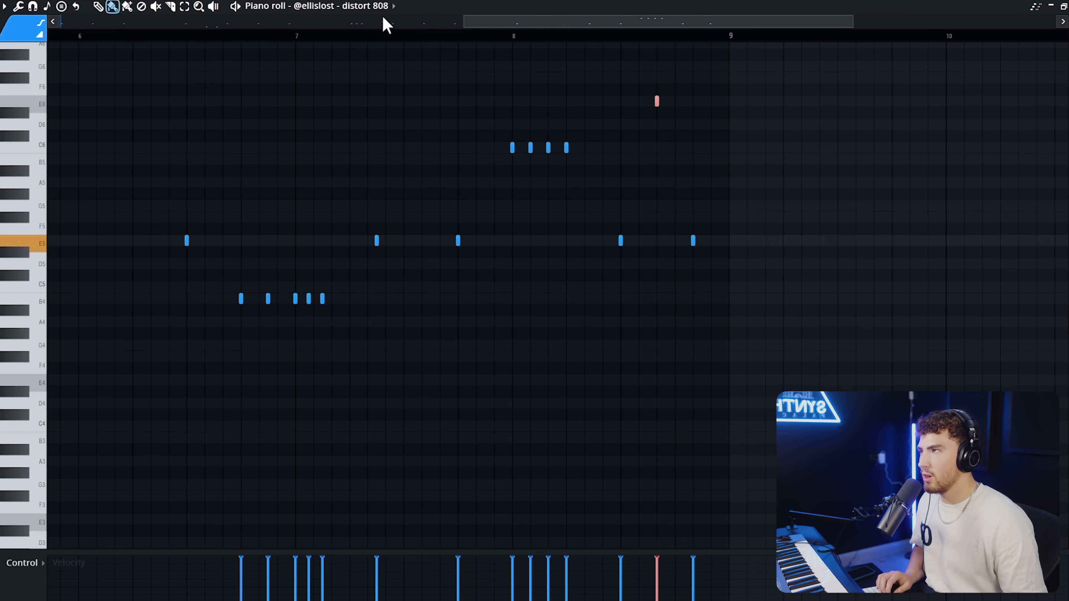
- Raise the middle of the three E5 hits in the DY Snare fill by an octave to E6
click(379, 6)
click(415, 329)
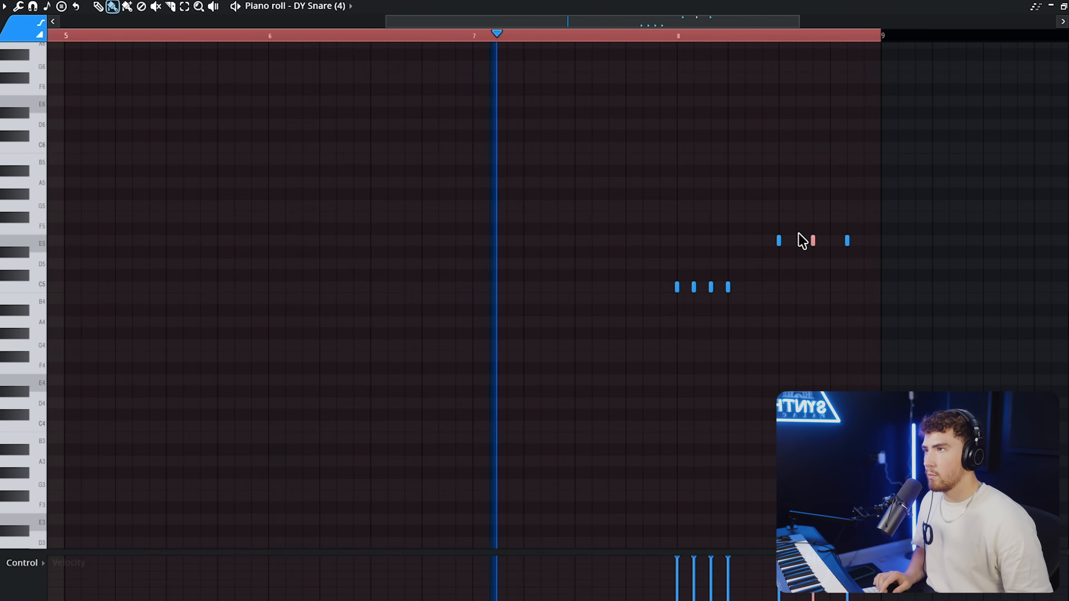
scroll(597, 90, down, 4)
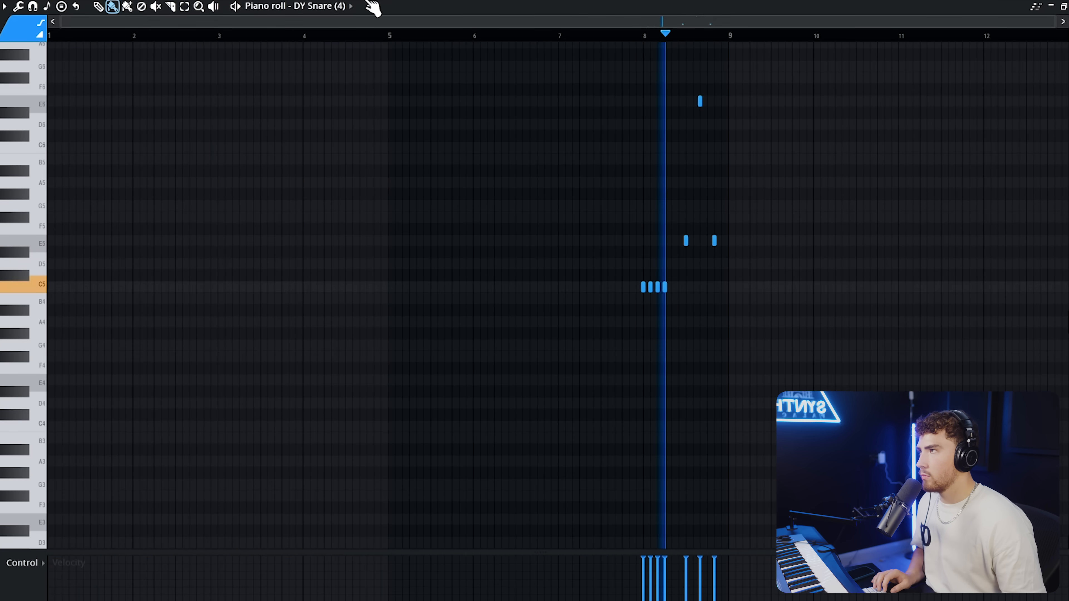
click(322, 1)
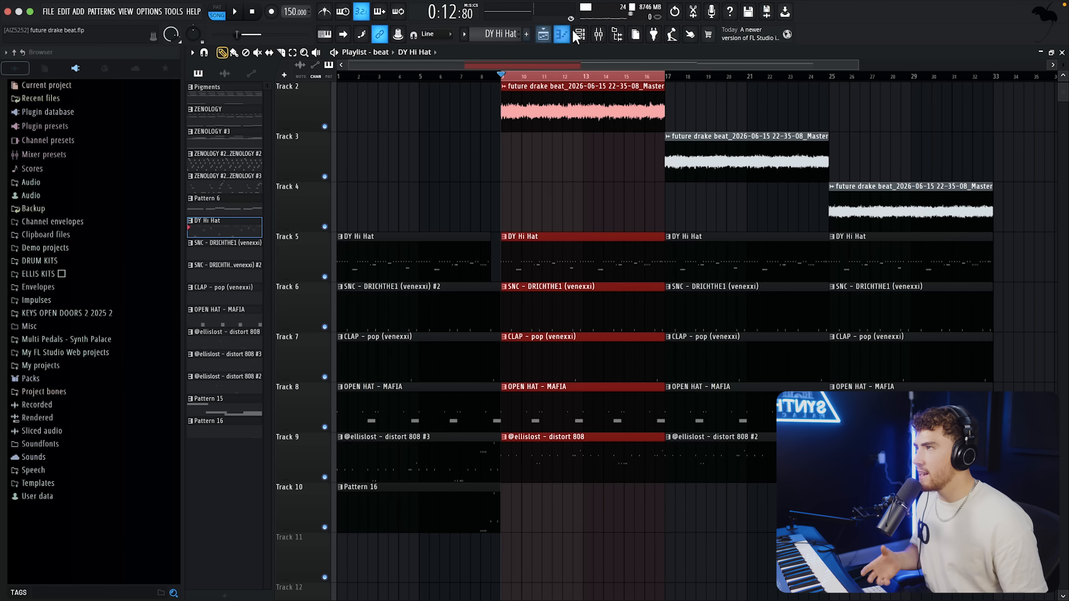
- Place the OS_AE_132_perc_loop_chant_tribal_stack loop at bar 9 on Track 11 and cut away everything after its third hit
click(578, 37)
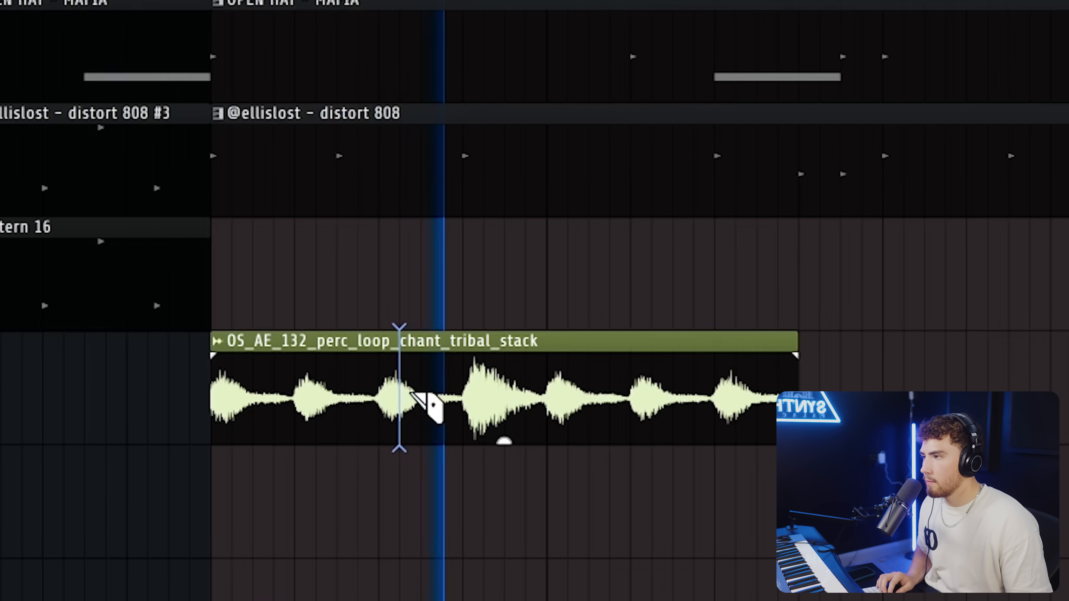
click(463, 405)
right_click(494, 405)
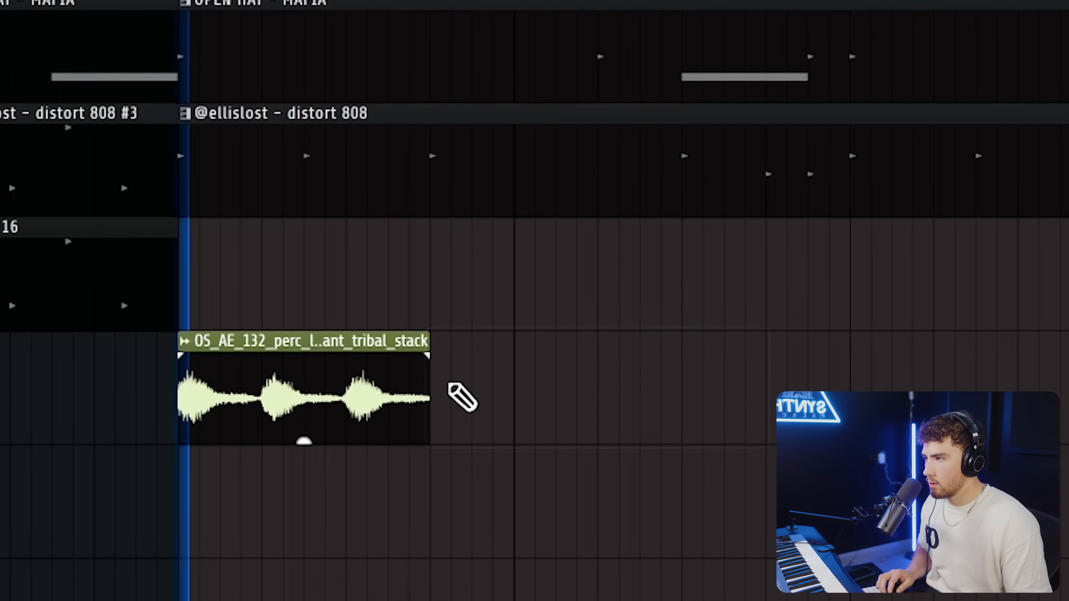
- Shorten the percussion clip to a single hit and repeat it about every half bar along Track 11 through bar 16
click(540, 401)
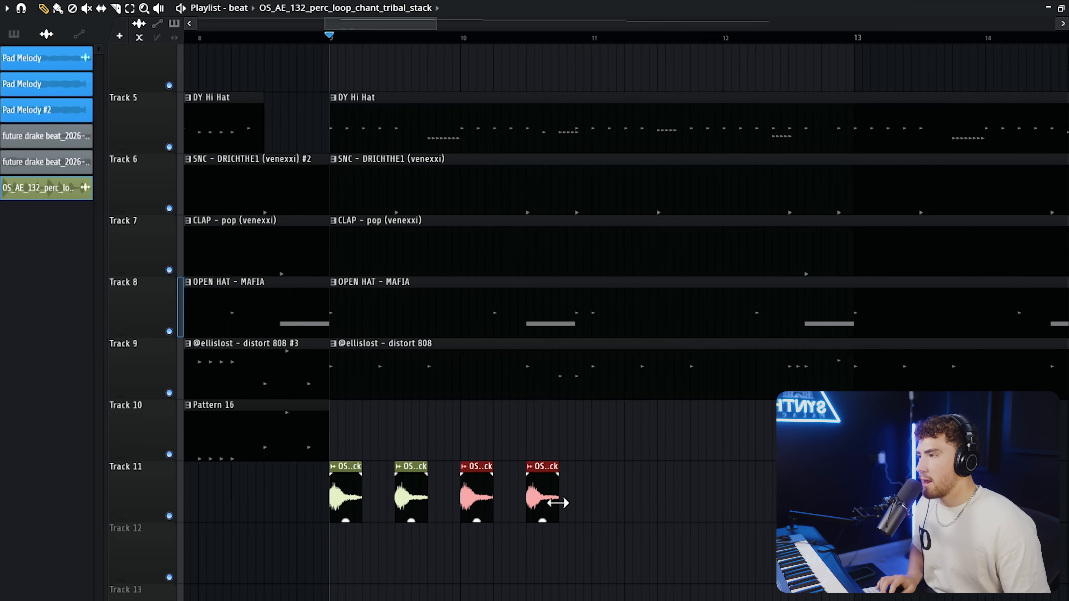
drag(639, 496, 371, 486)
key(ctrl+b)
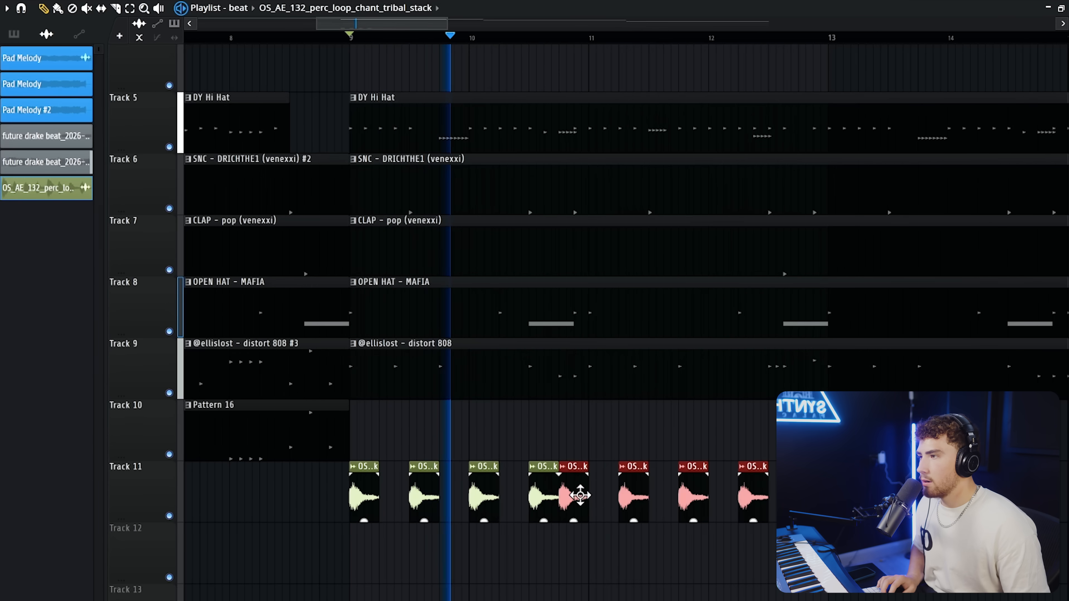
drag(776, 463, 413, 544)
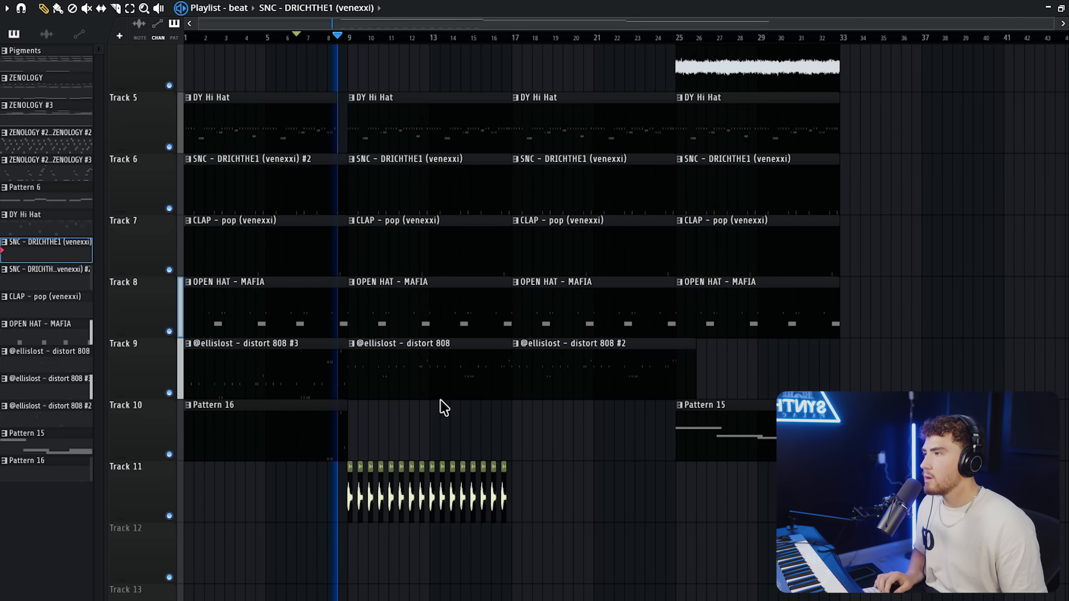
scroll(439, 417, down, 1)
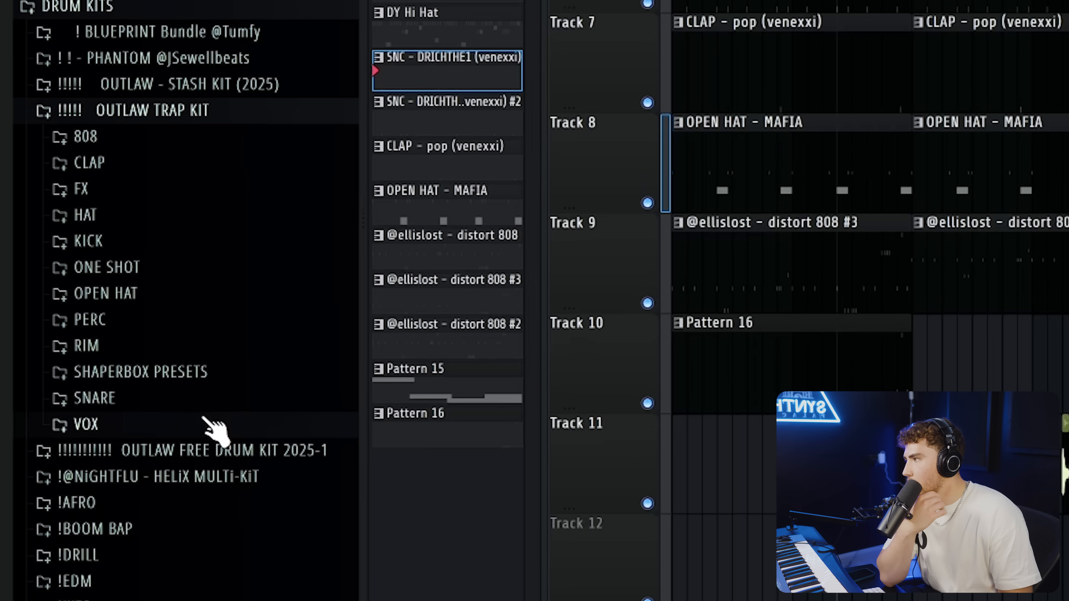
click(210, 421)
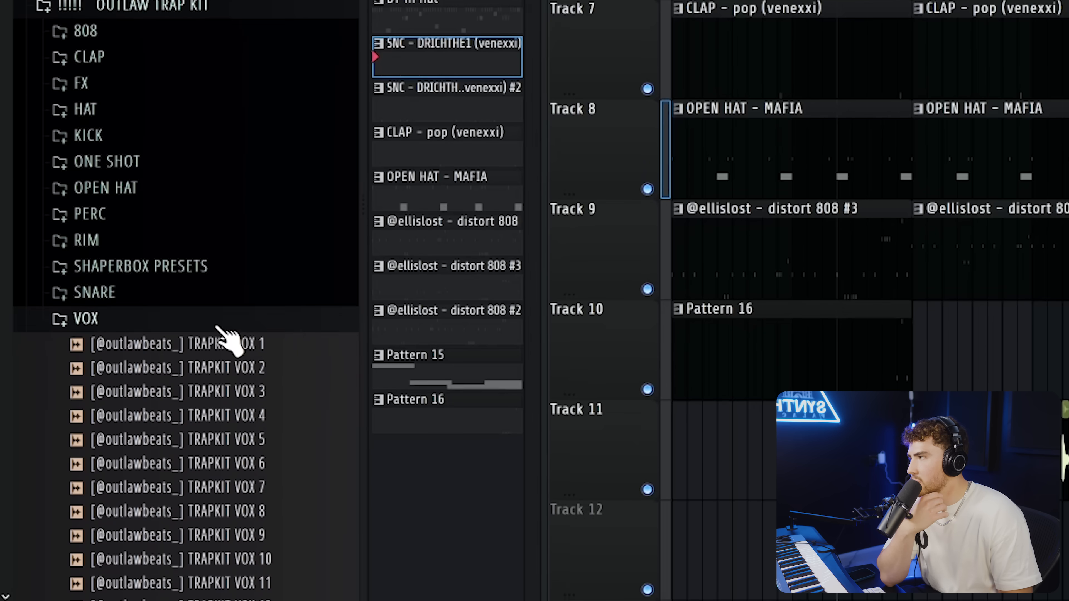
key(Down)
key(Down)
key(Down)
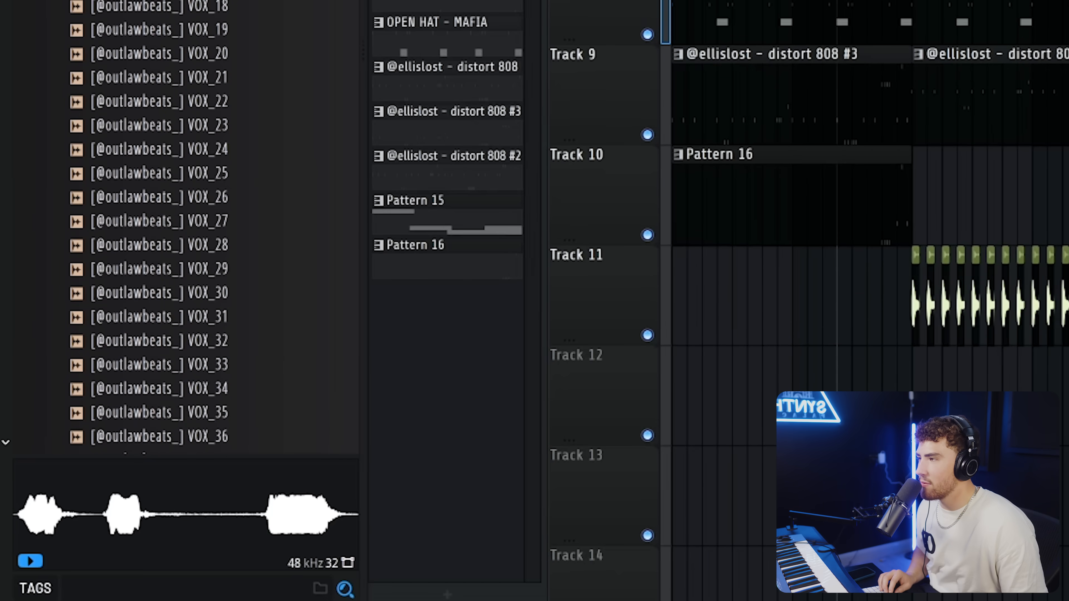
drag(166, 0, 913, 356)
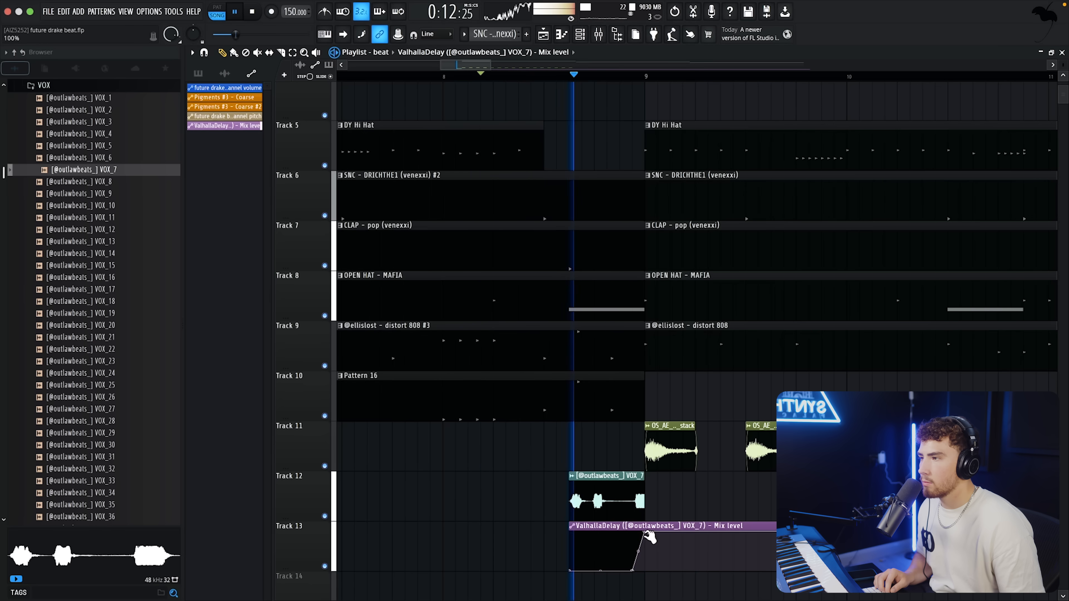
- Set the curve mode of the point at bar 9 in the VOX_7 ValhallaDelay mix level automation to Smooth
right_click(647, 533)
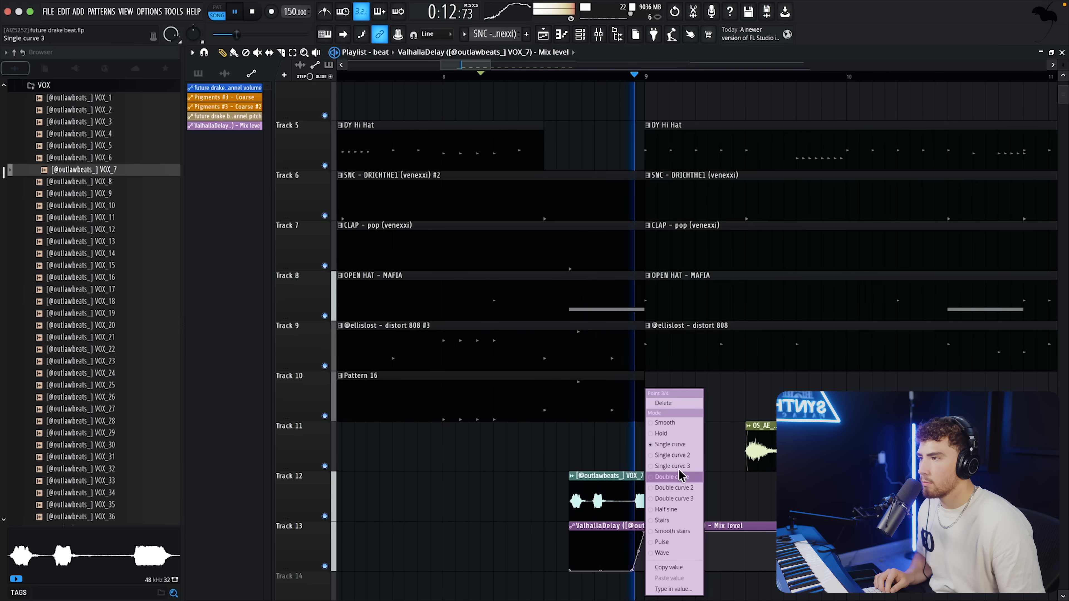
click(678, 422)
scroll(683, 542, down, 8)
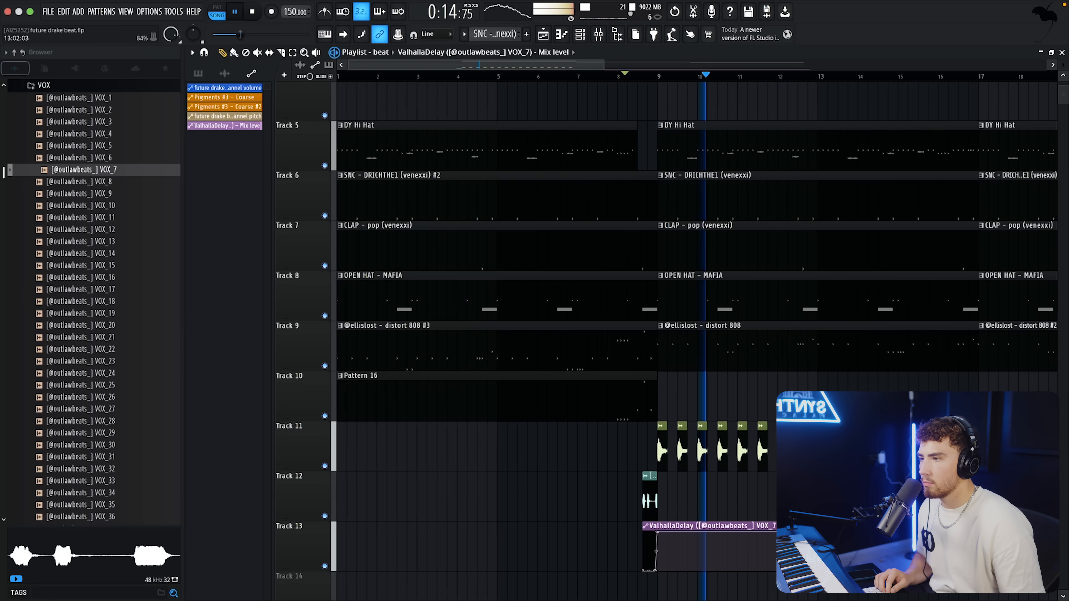
scroll(682, 542, down, 3)
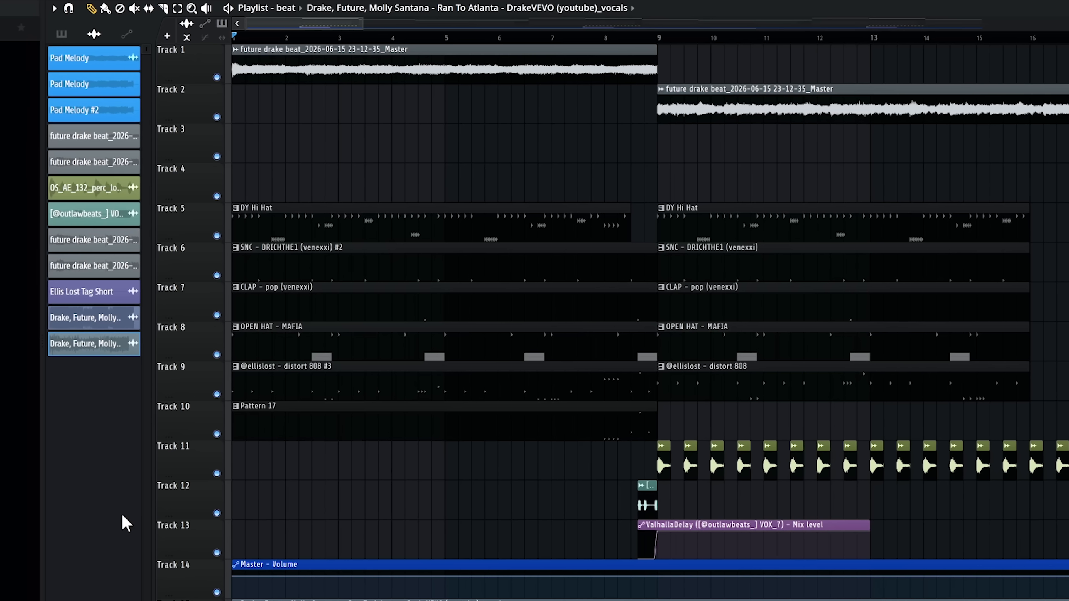